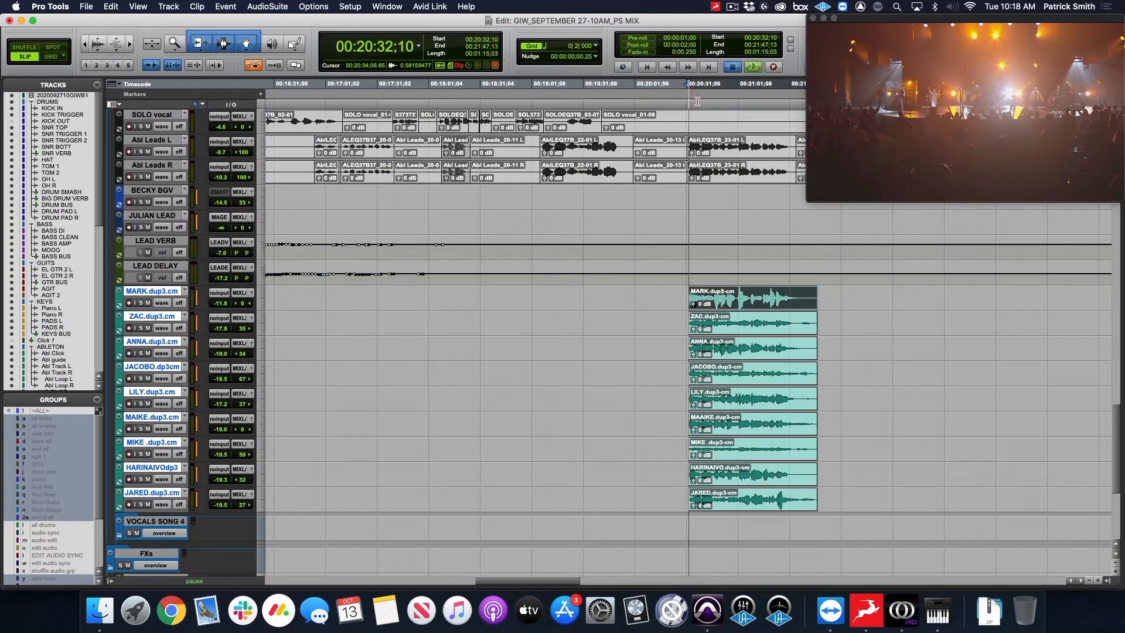
Play back the song from the cursor at 00:20:32:10 to audition the mix, and stop playback.
key("space")
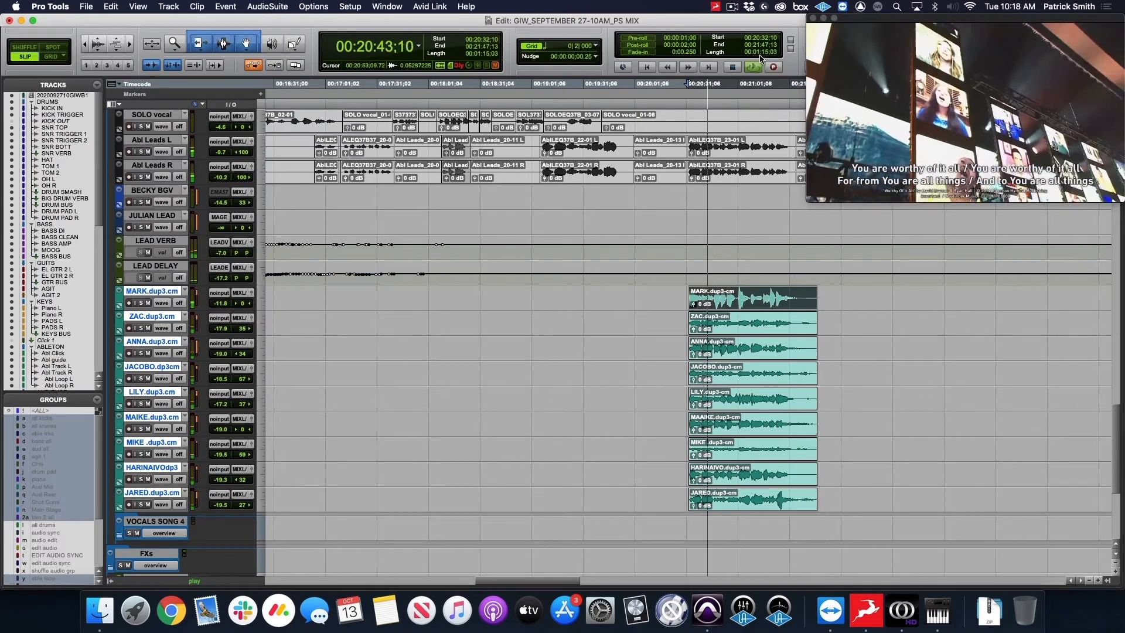
key("space")
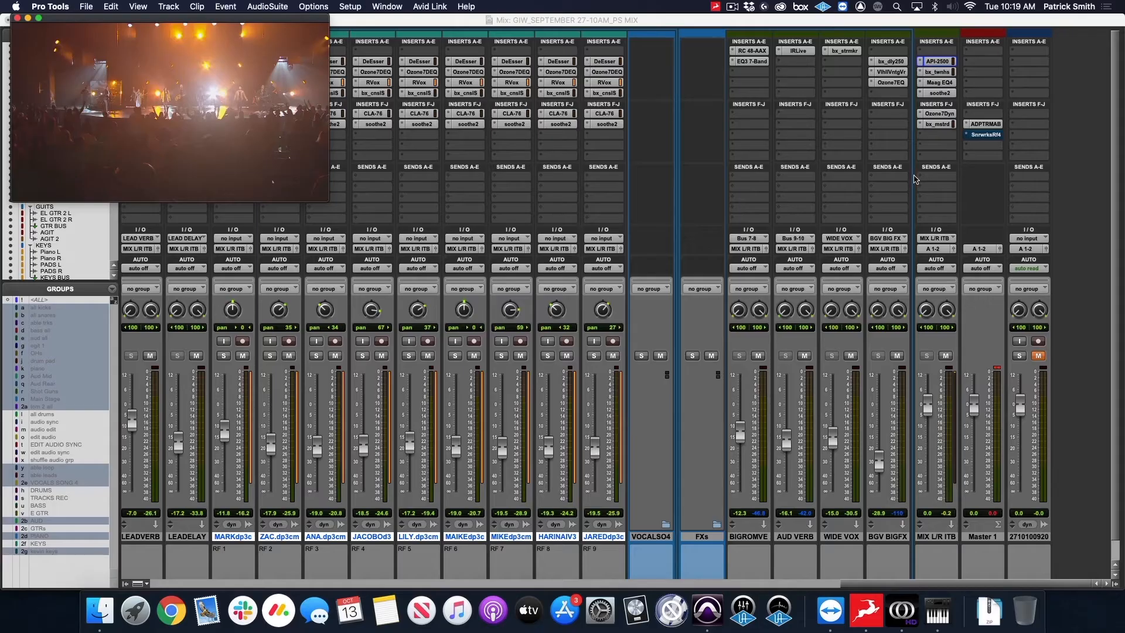
Examine the settings of the API-2500 and bx_townhouse bus compressors inserted on the MIX L/R ITB track.
left_click(937, 61)
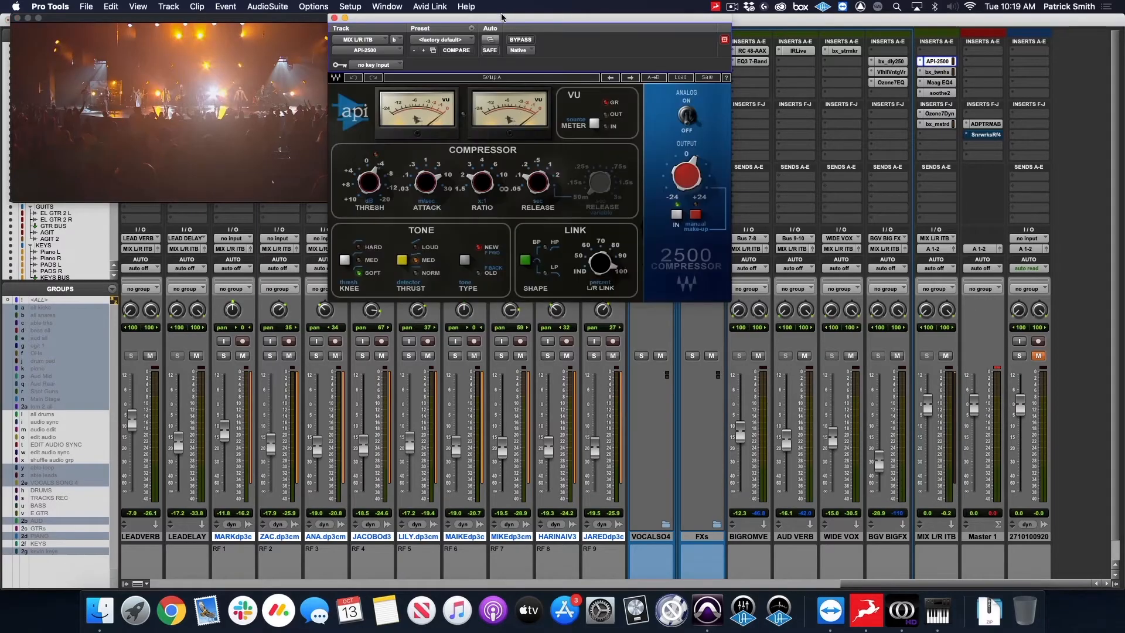
left_click_drag(504, 18, 490, 18)
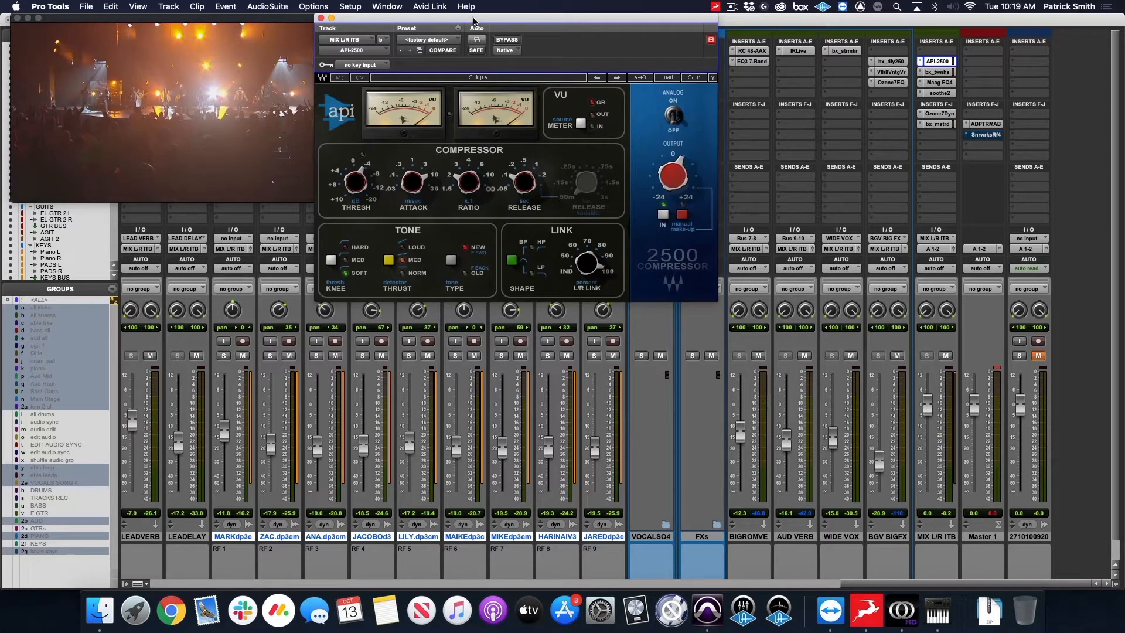
left_click_drag(473, 21, 453, 27)
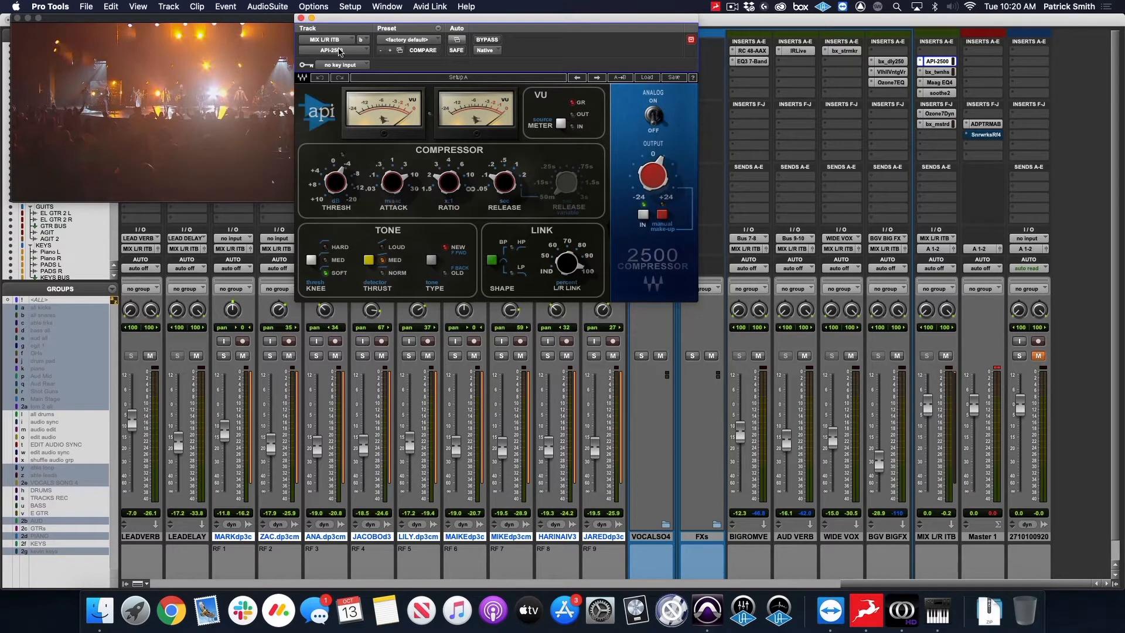
left_click(939, 72)
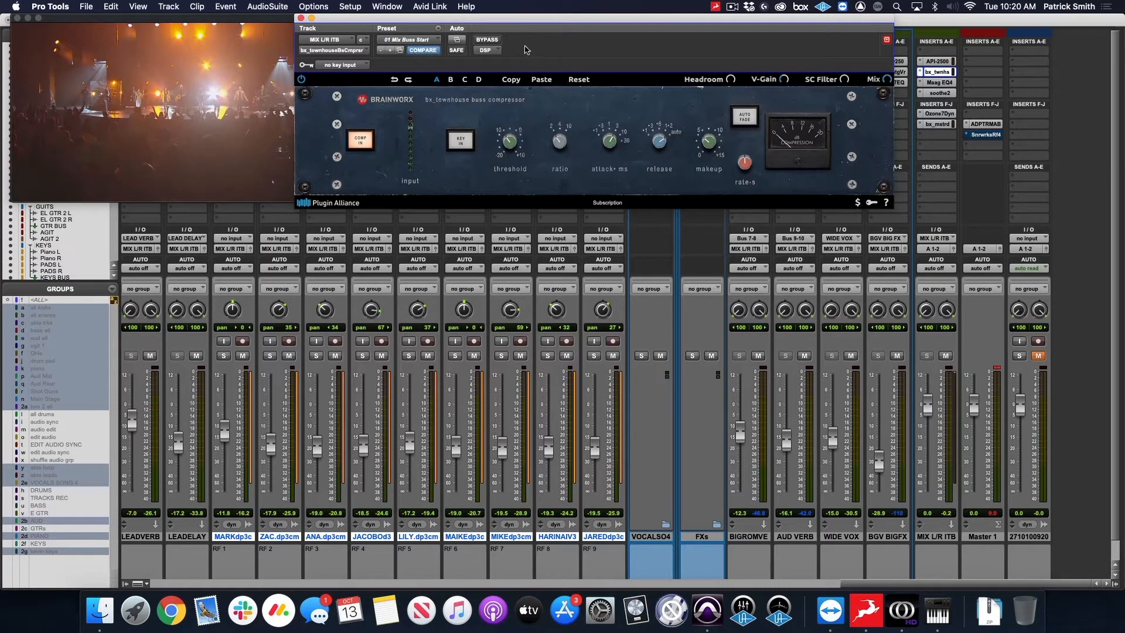
left_click_drag(532, 22, 508, 21)
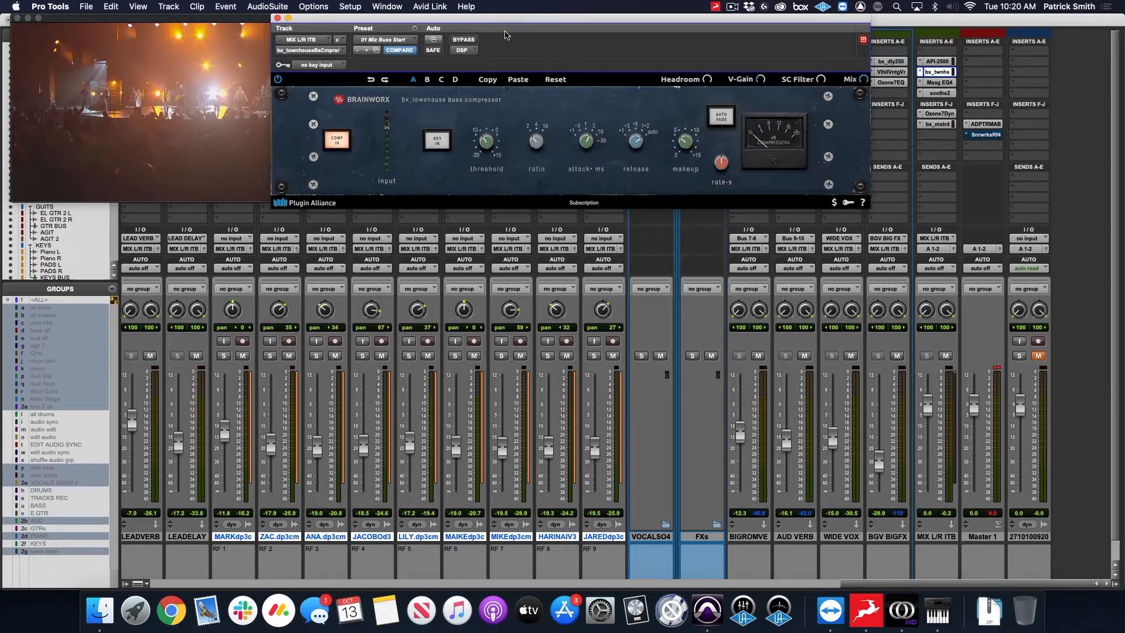
Examine the Maag EQ4 bands and air gain, plus the soothe2 settings, on the MIX L/R ITB track.
left_click(949, 85)
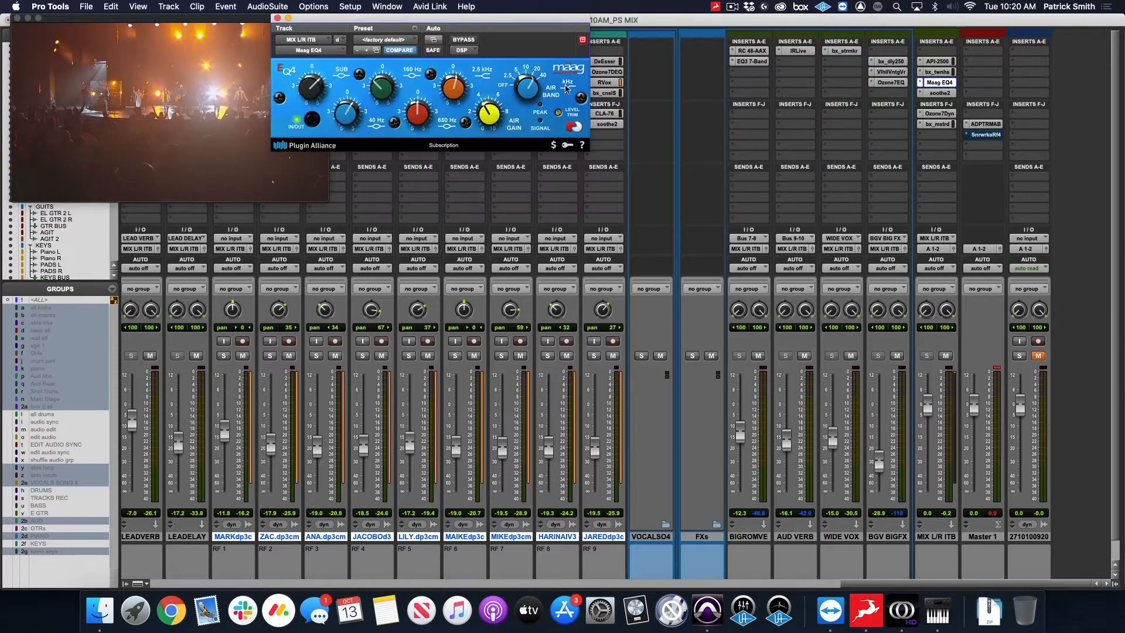
left_click_drag(440, 24, 500, 24)
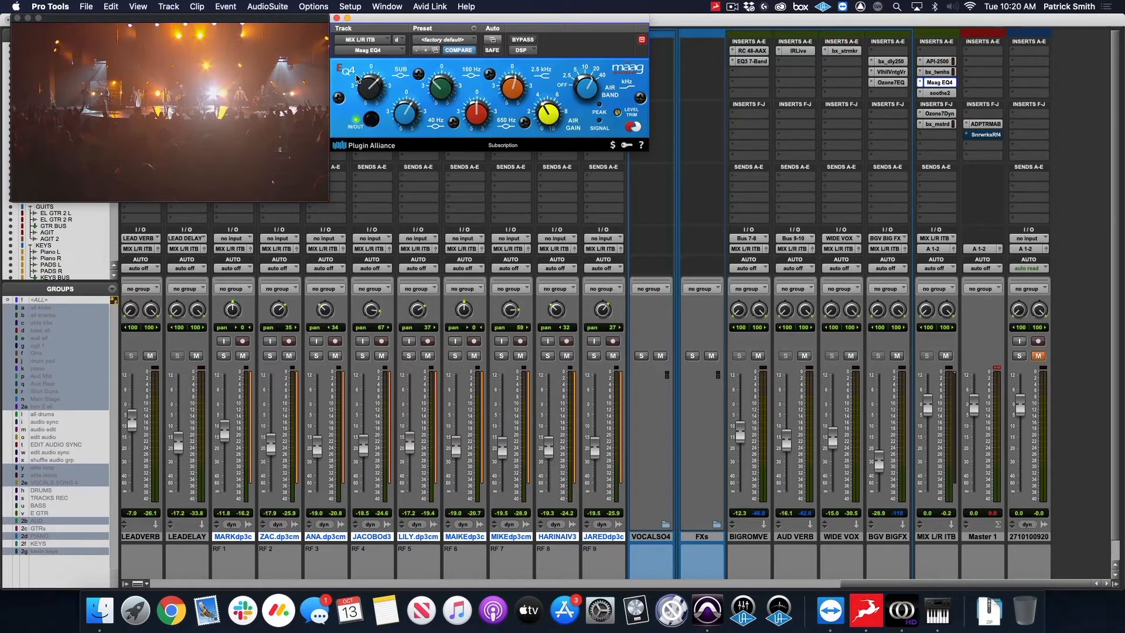
mouse_move(404, 116)
mouse_move(445, 91)
mouse_move(478, 121)
mouse_move(516, 91)
mouse_move(589, 93)
mouse_move(549, 118)
left_click(337, 18)
left_click(939, 93)
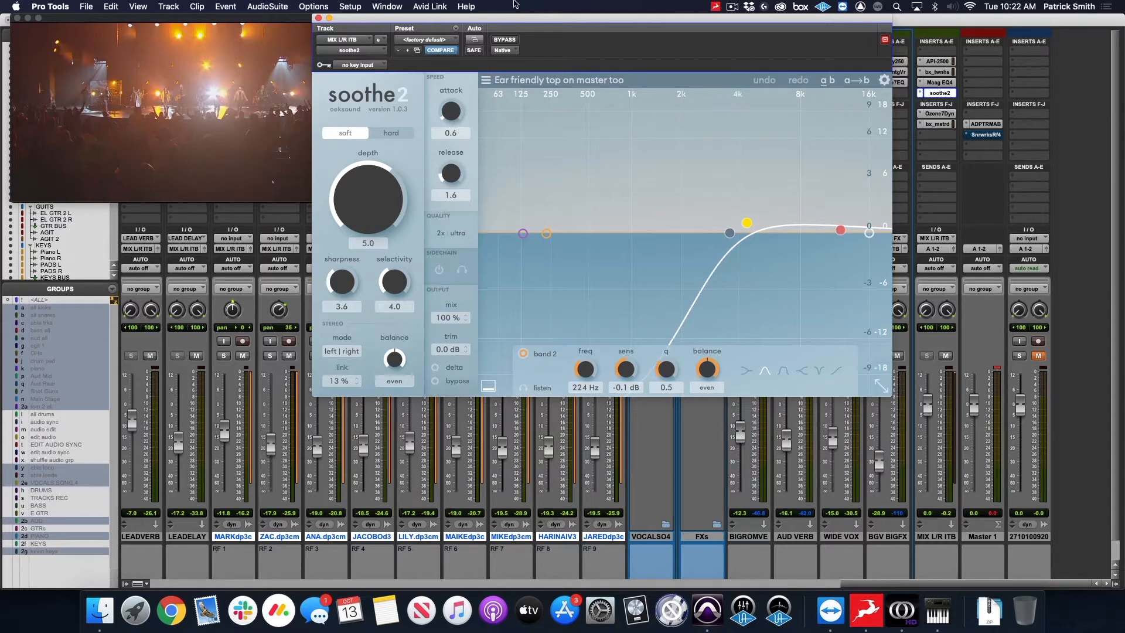
left_click(318, 19)
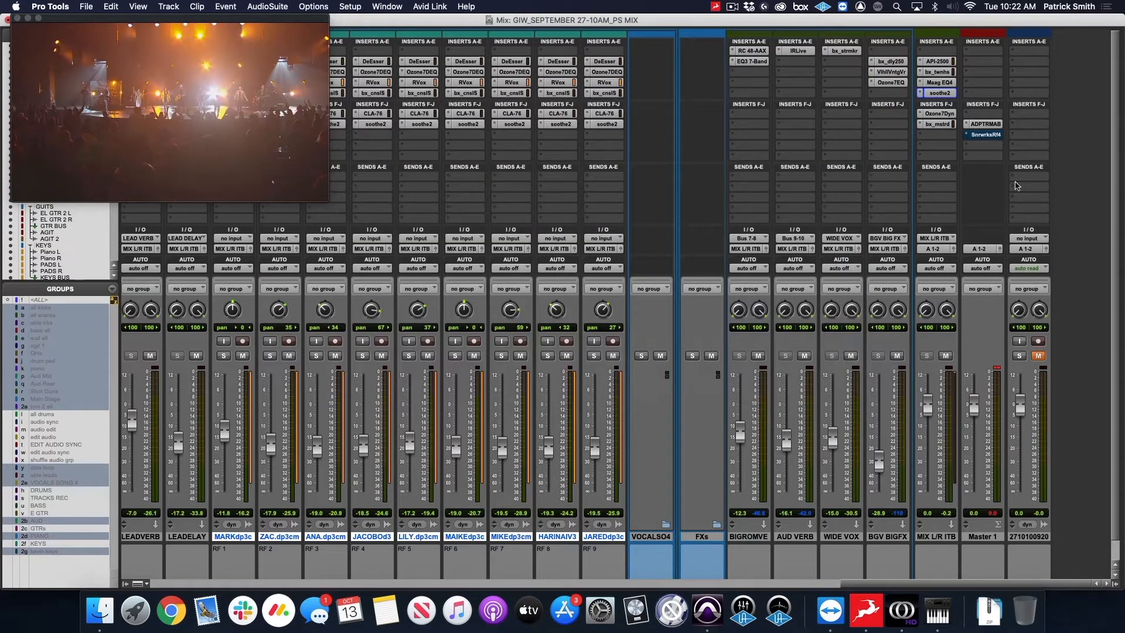
Examine the compressor settings of all four bands in the Ozone 7 Dynamics insert on the MIX L/R ITB track.
left_click(944, 116)
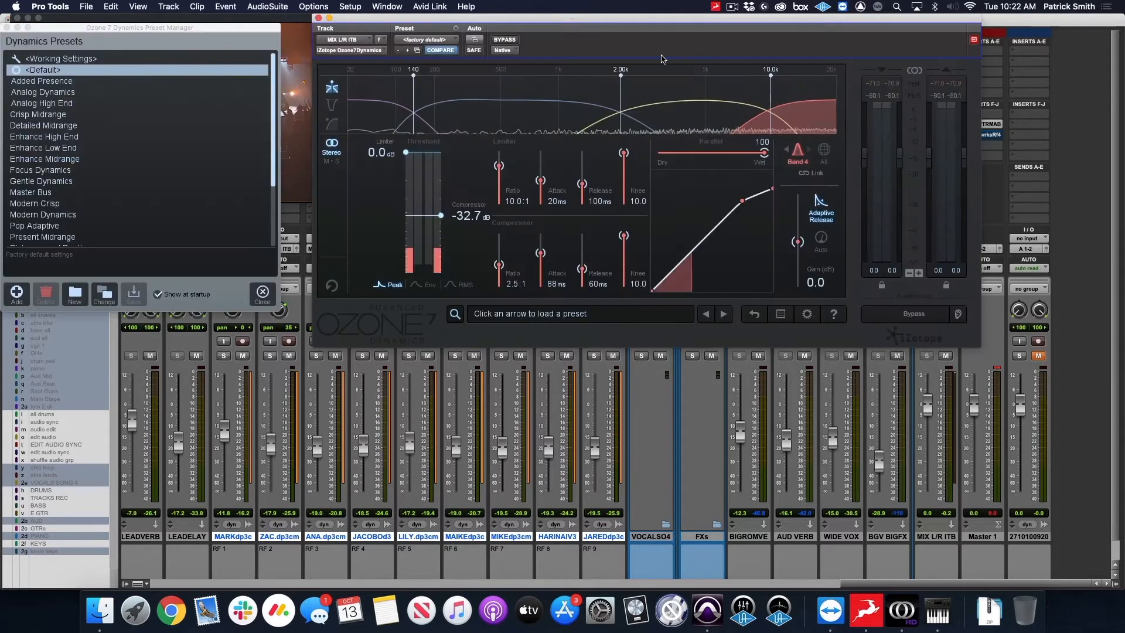
left_click_drag(621, 24, 612, 25)
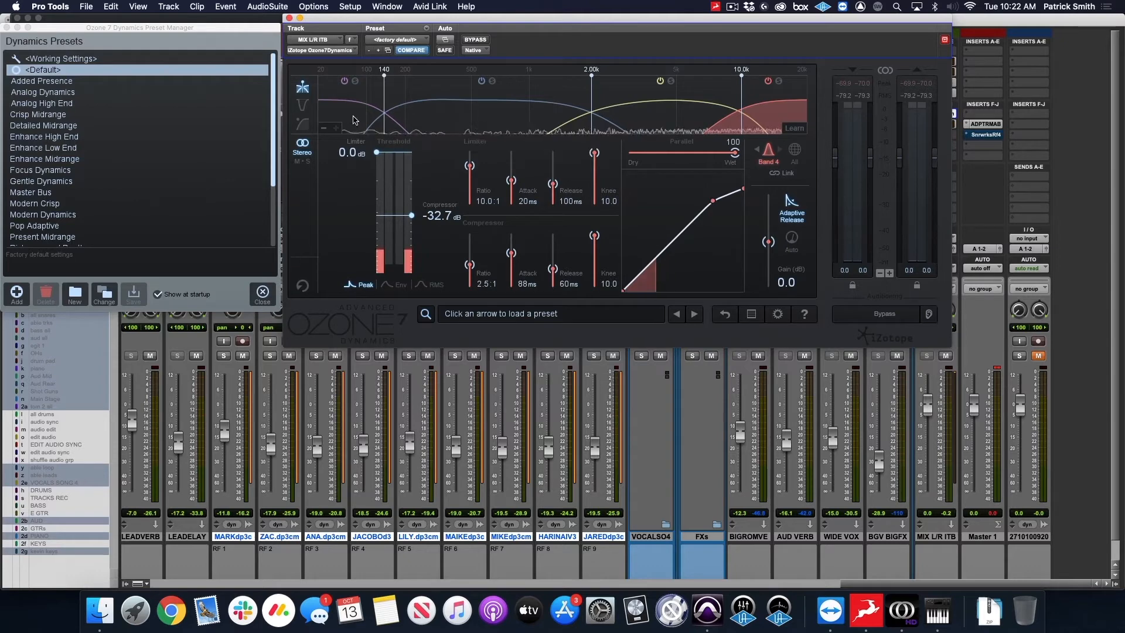
left_click(356, 118)
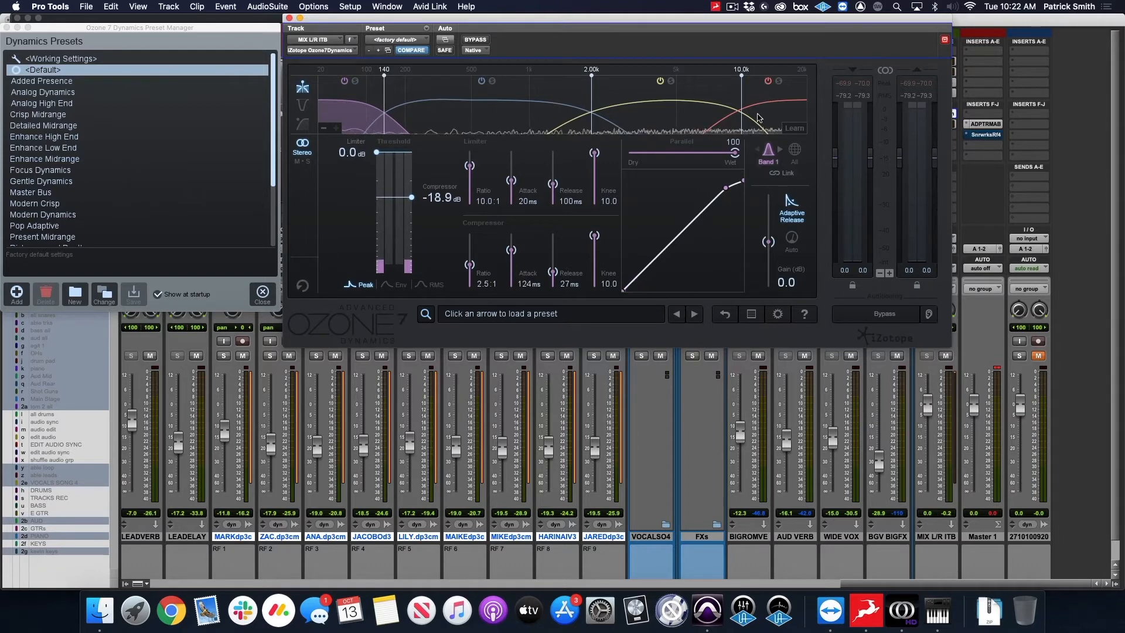
left_click(485, 126)
left_click(662, 115)
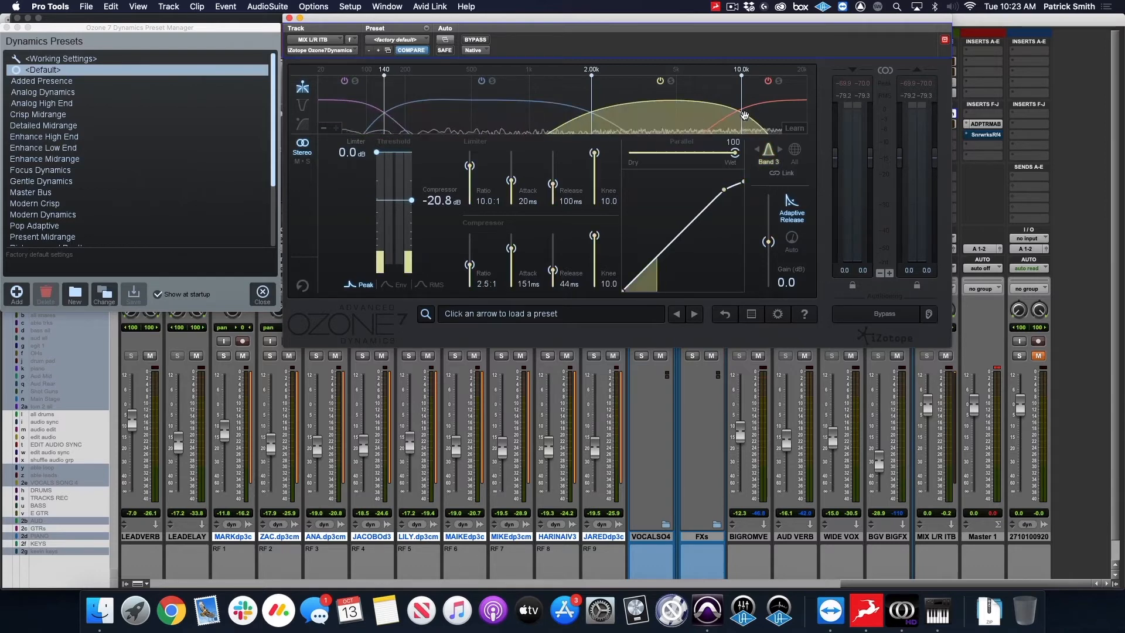
left_click(755, 112)
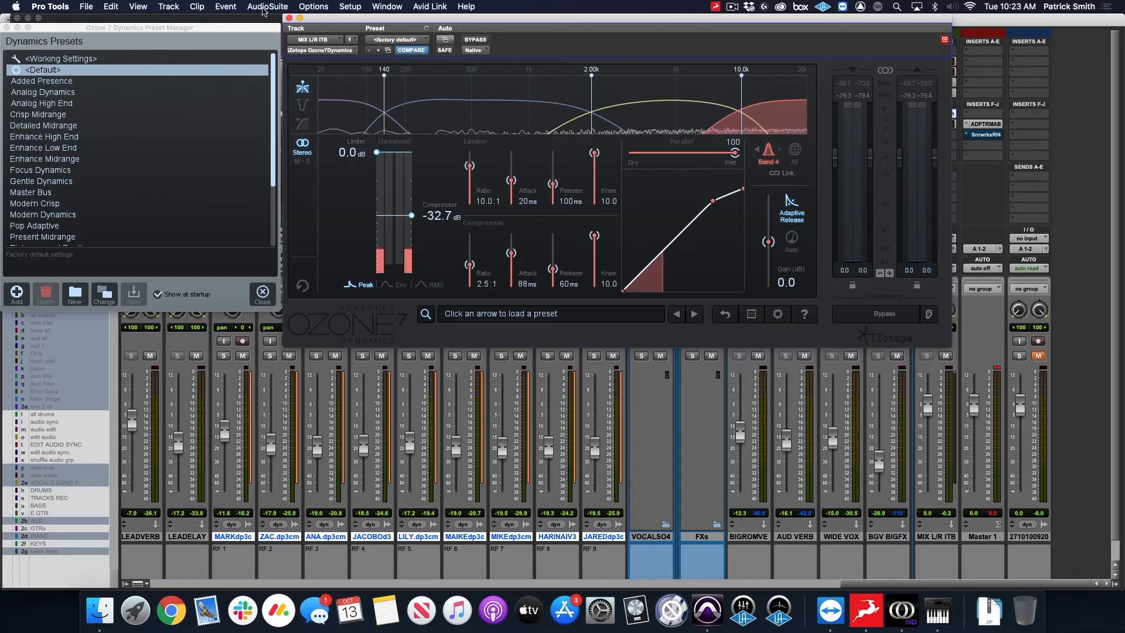
left_click(289, 18)
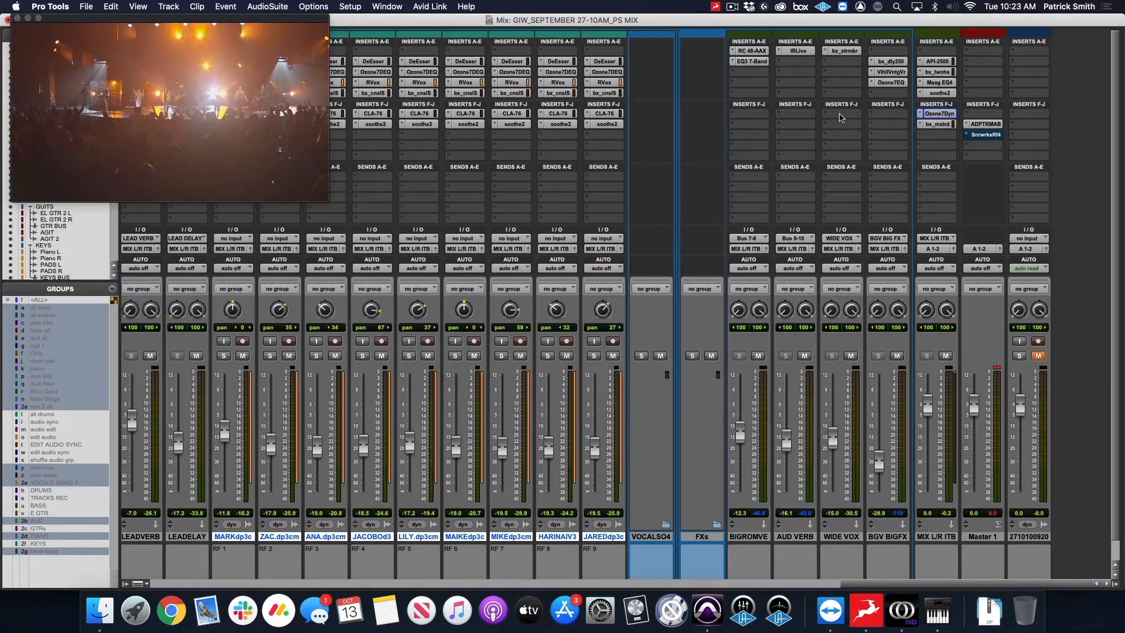
Examine the bx_masterdesk settings on the MIX L/R ITB track and close the plug-in.
left_click(938, 125)
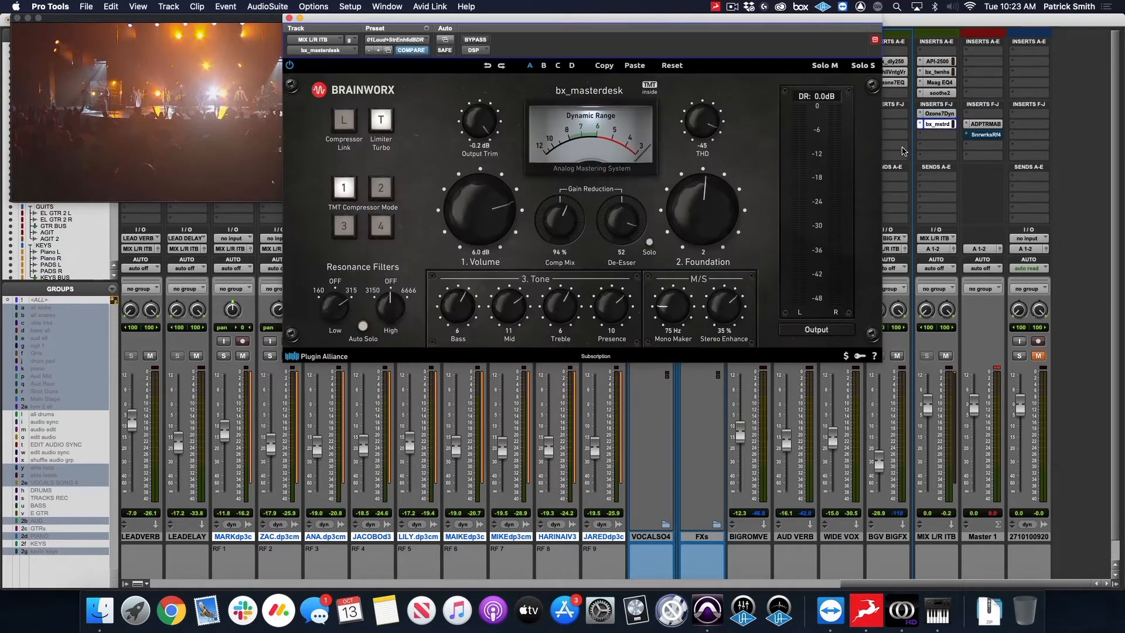
left_click_drag(695, 25, 636, 25)
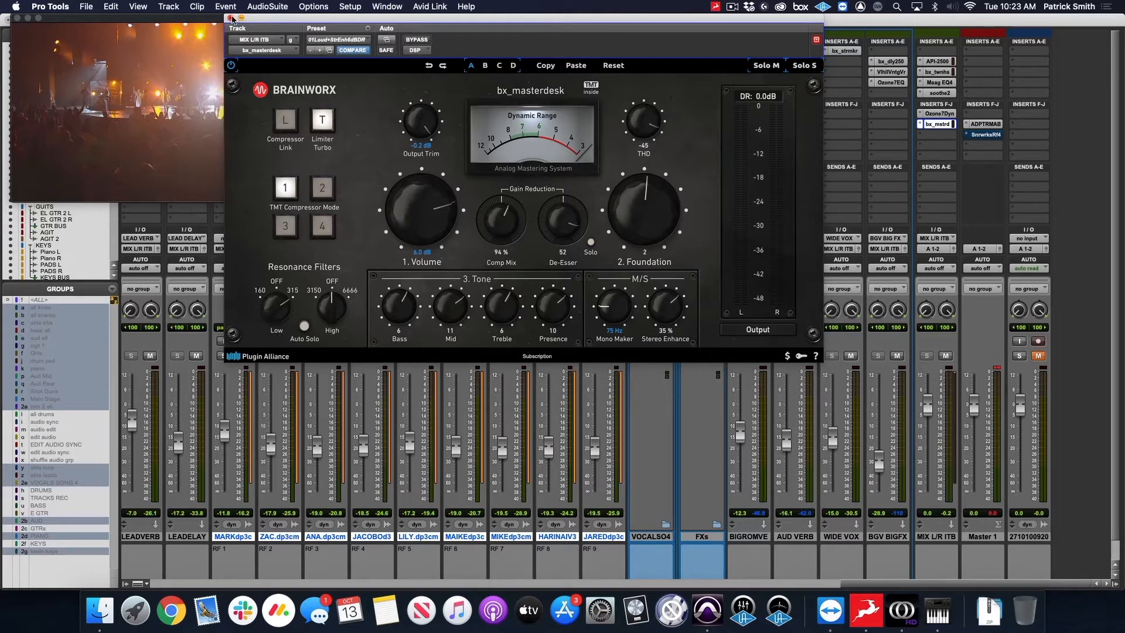
left_click(231, 19)
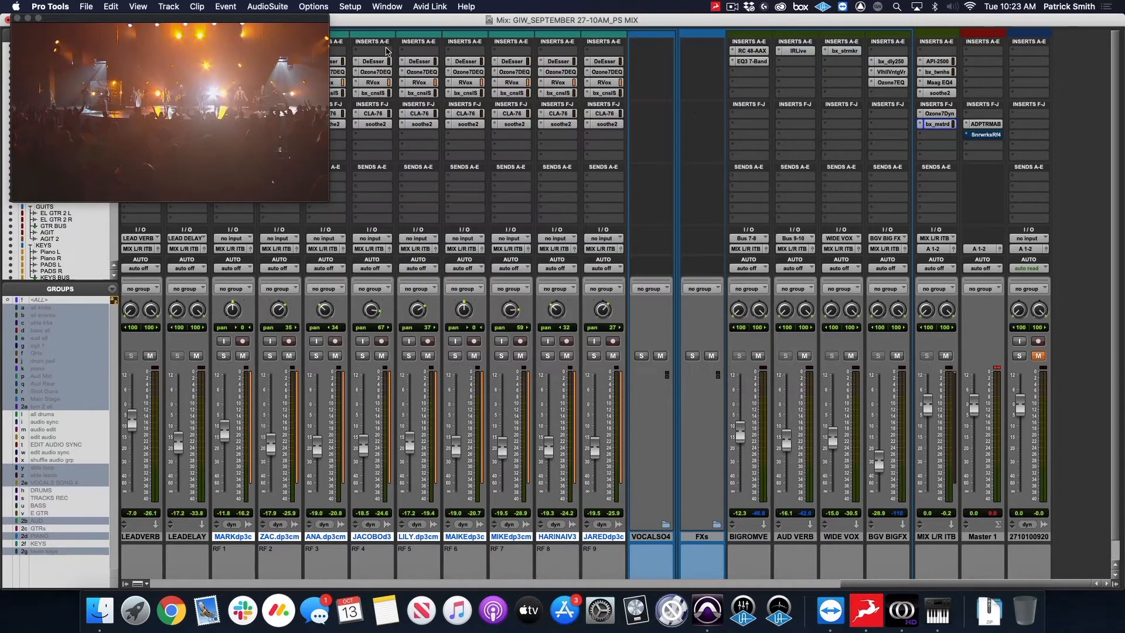
Examine the Loudness and Dynamics displays of ADPTR MetricAB on the Master 1 track and close the plug-in.
left_click(987, 124)
left_click_drag(572, 18, 463, 17)
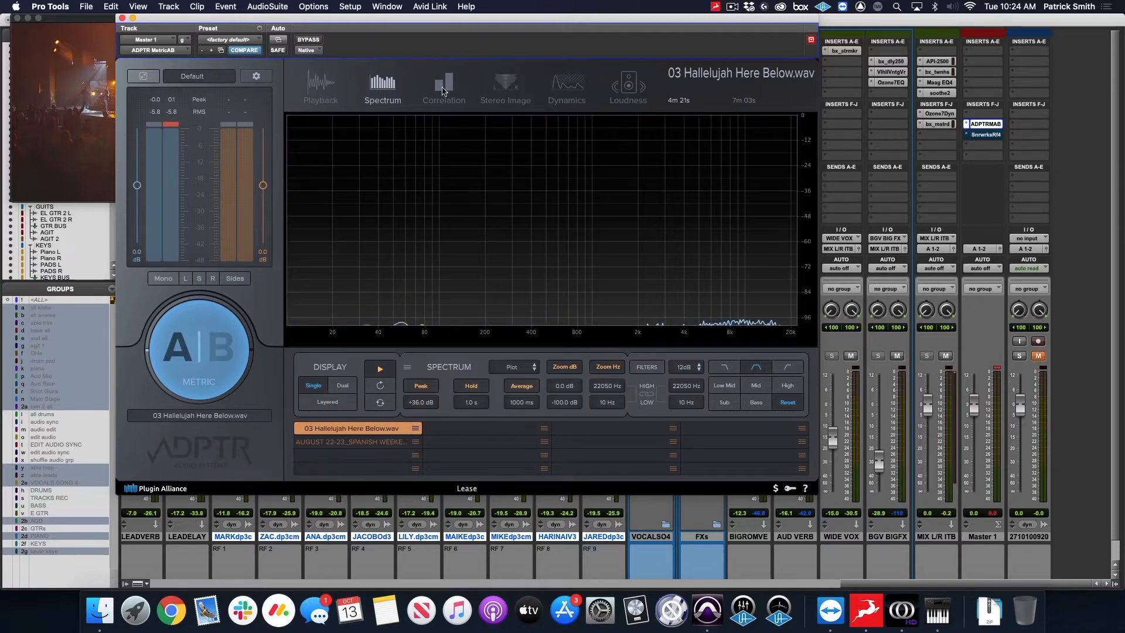
left_click(627, 87)
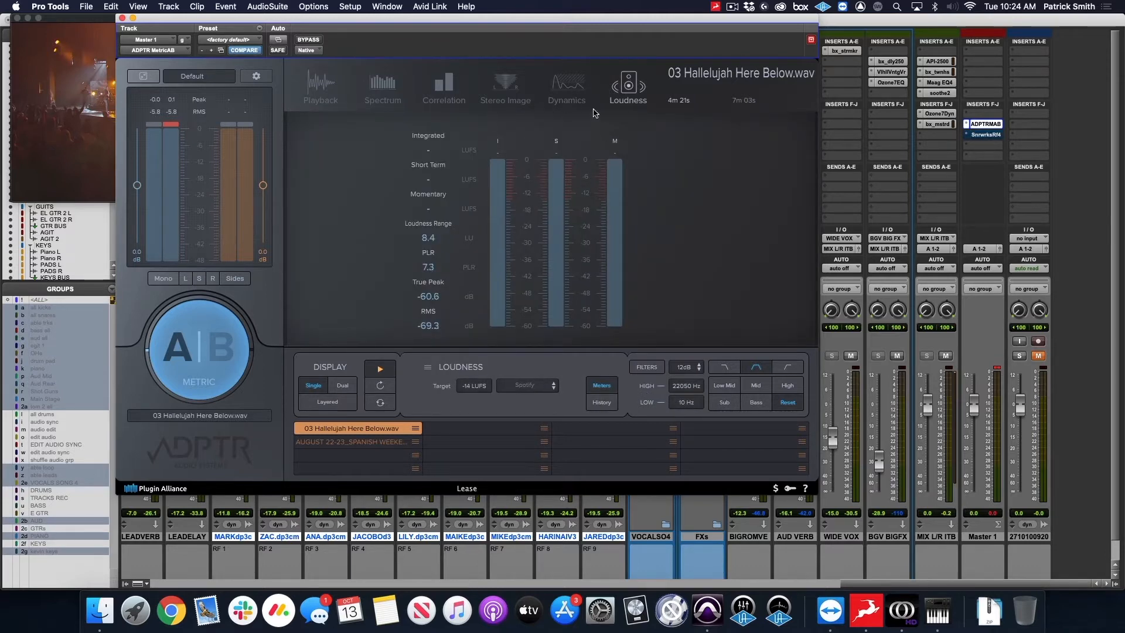
left_click(567, 87)
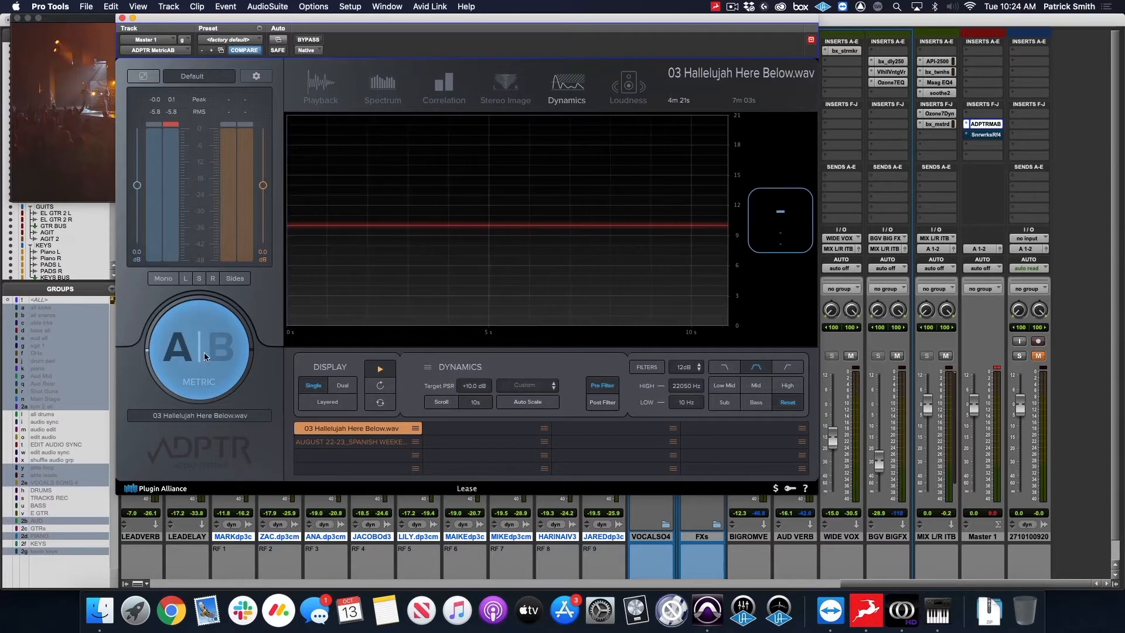
left_click_drag(343, 20, 355, 19)
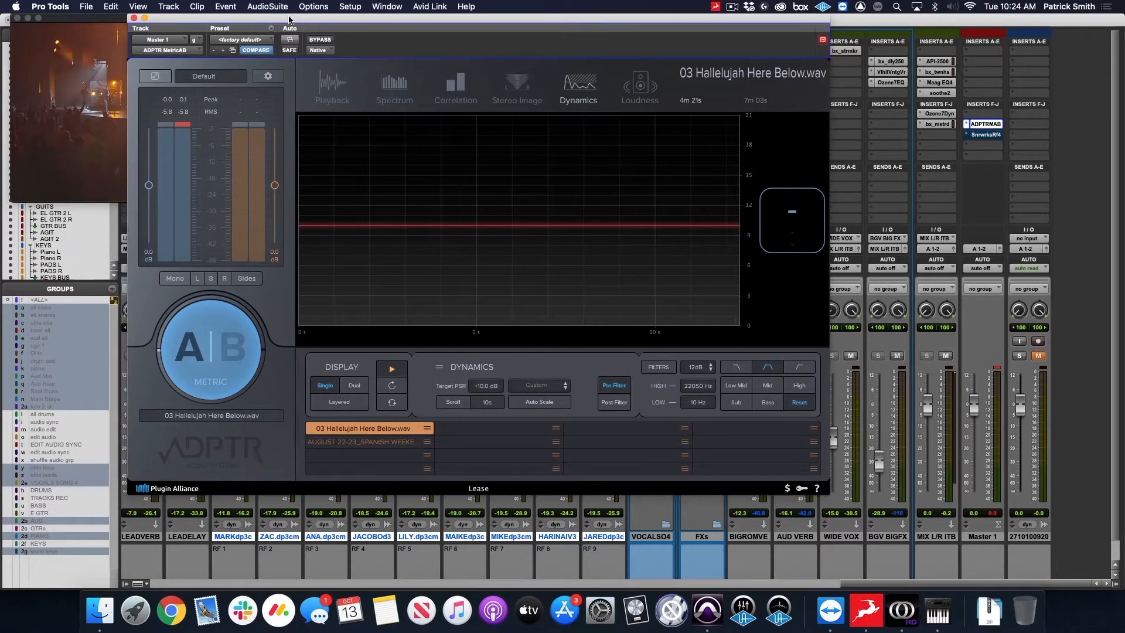
left_click(134, 18)
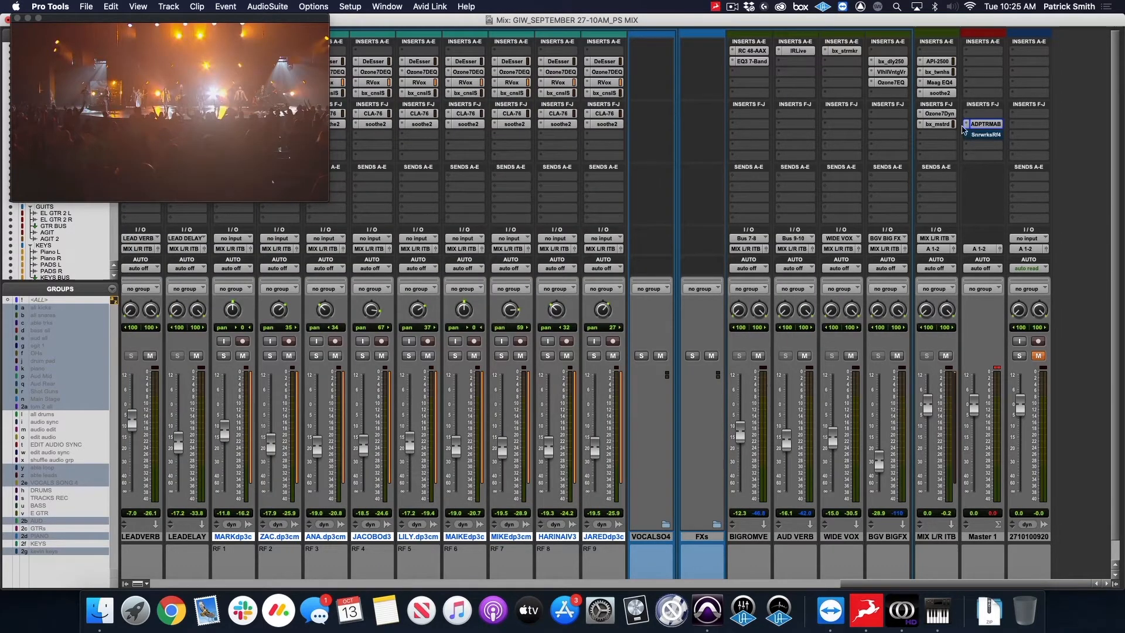
Examine the Sonarworks Reference 4 calibration insert on the Master 1 track and close it.
left_click(988, 136)
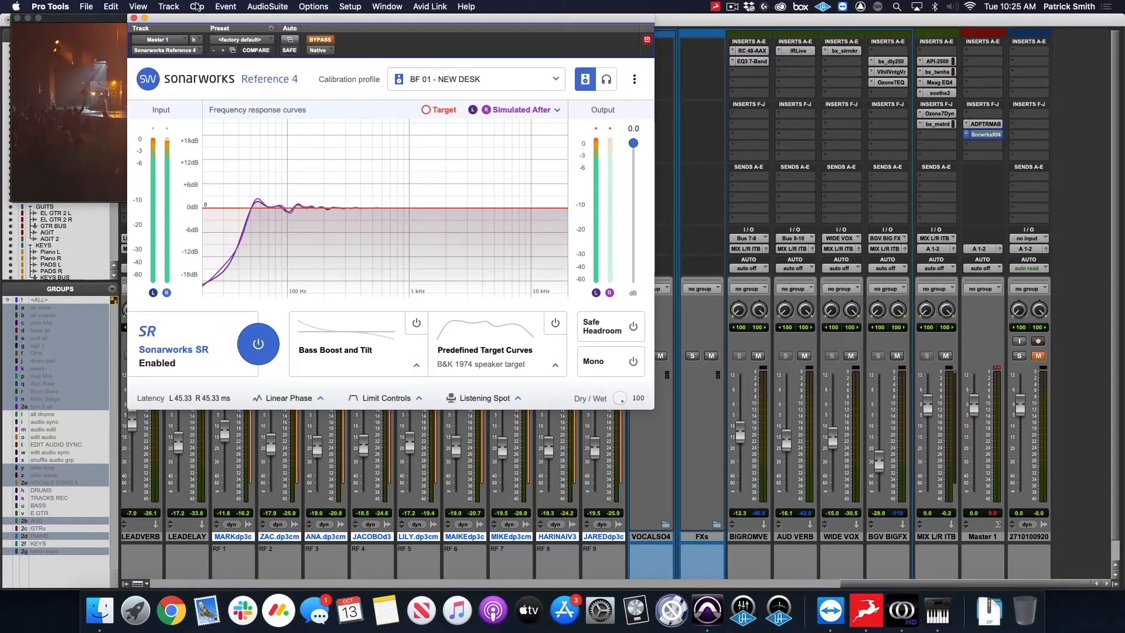
left_click(133, 18)
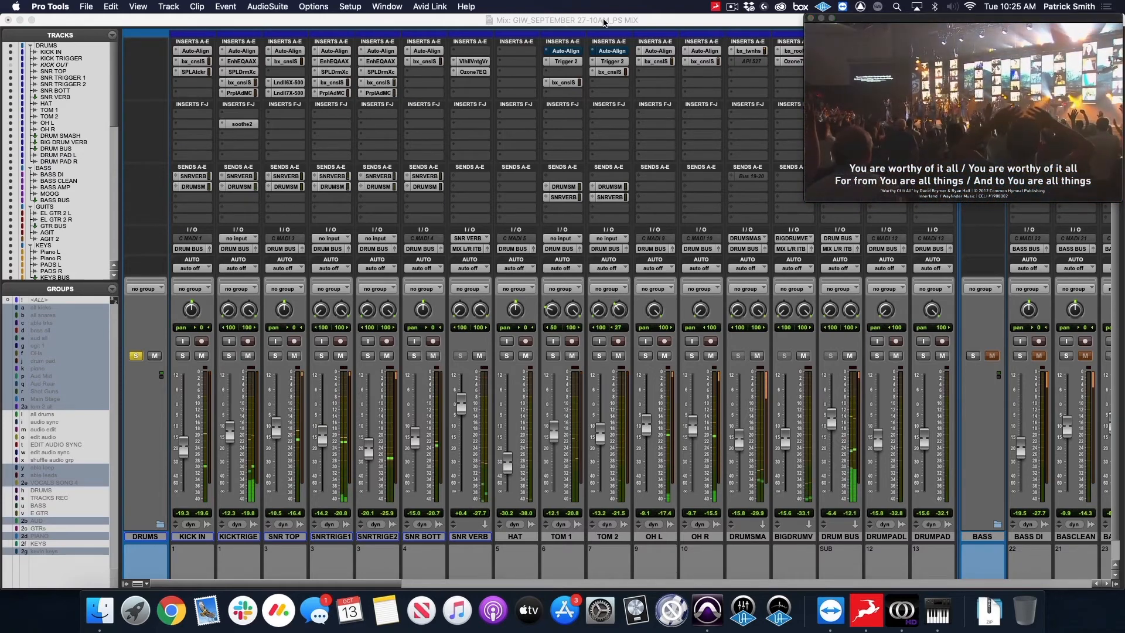
Examine the Auto-Align insert on the KICK IN track and close it.
left_click(605, 21)
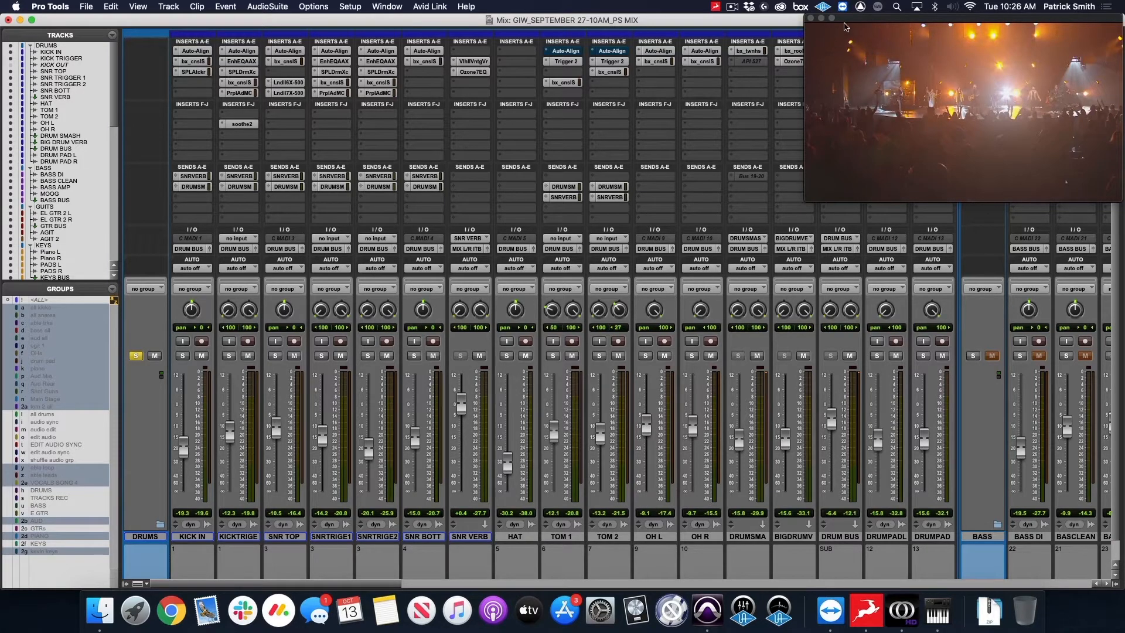
left_click(859, 20)
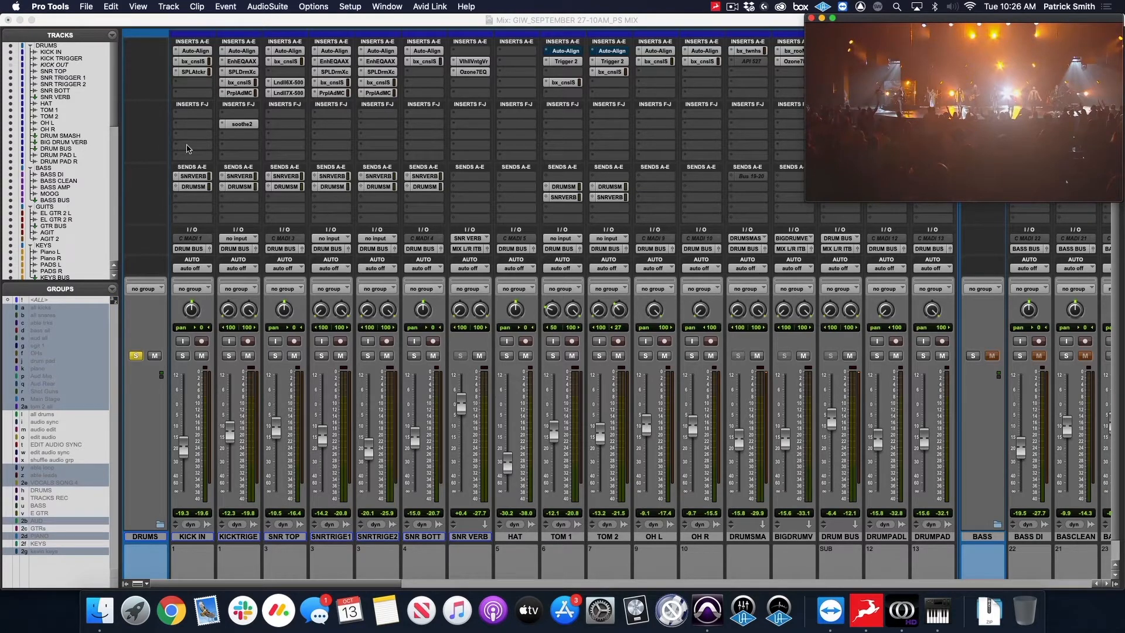
left_click(205, 52)
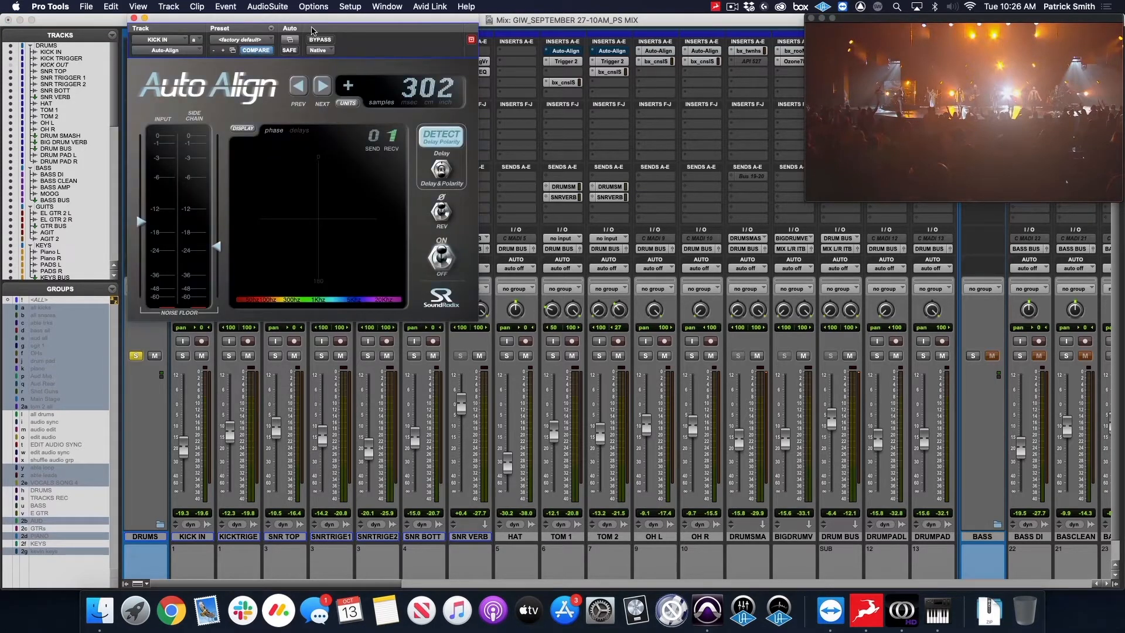
left_click_drag(313, 18, 372, 16)
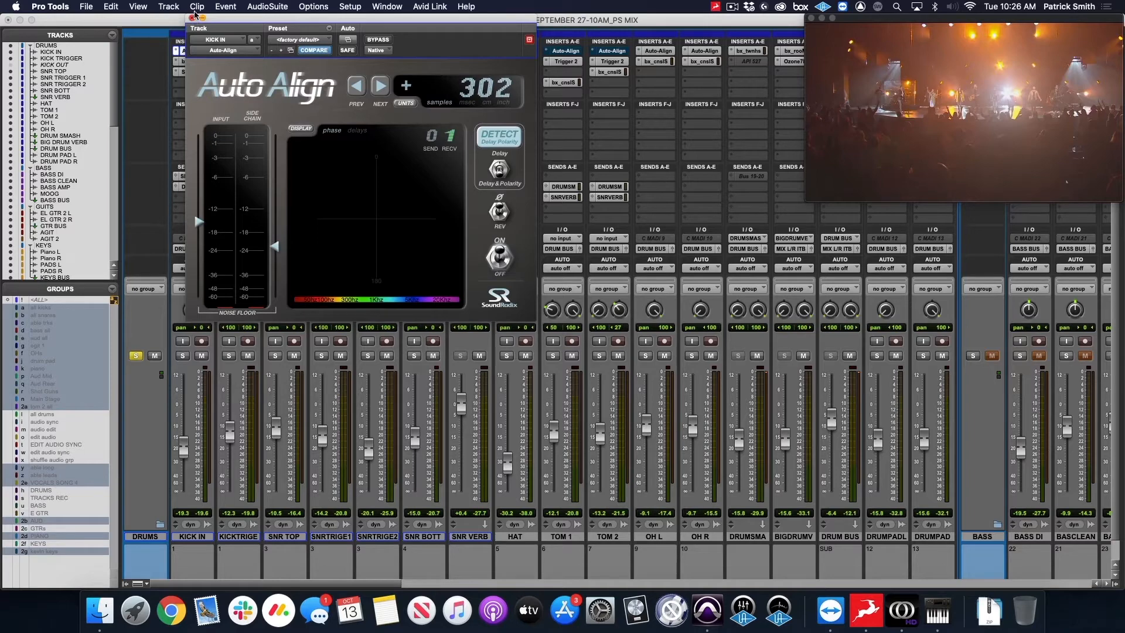
left_click(192, 19)
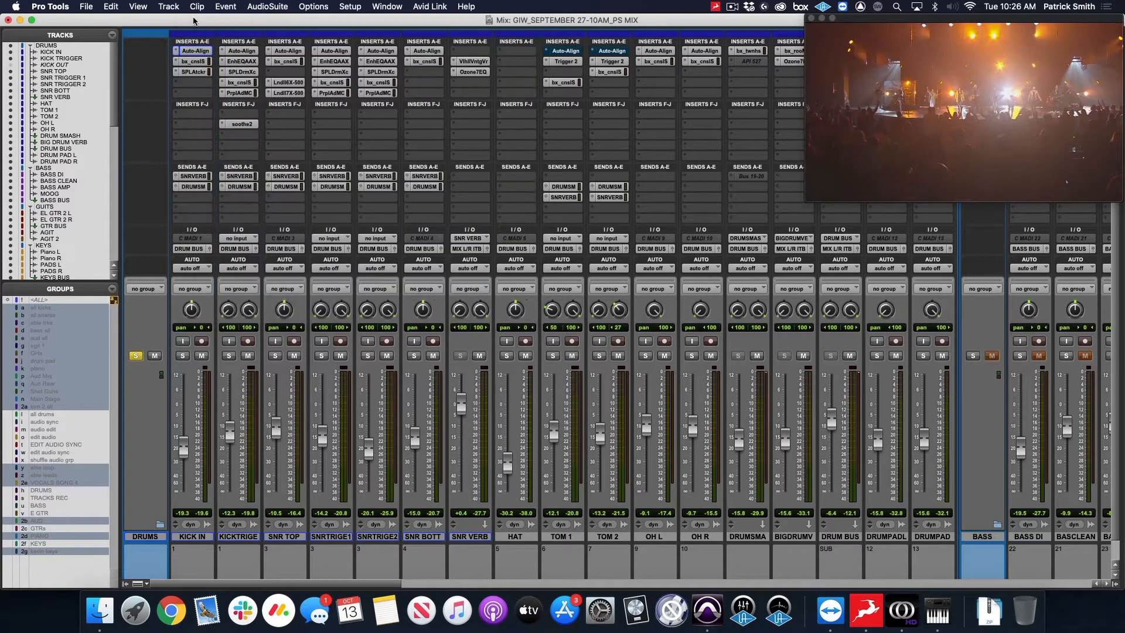
Examine the EQ and dynamics settings of the bx_console SSL 4000 E insert on the KICK IN track.
left_click(205, 61)
left_click_drag(496, 19, 539, 8)
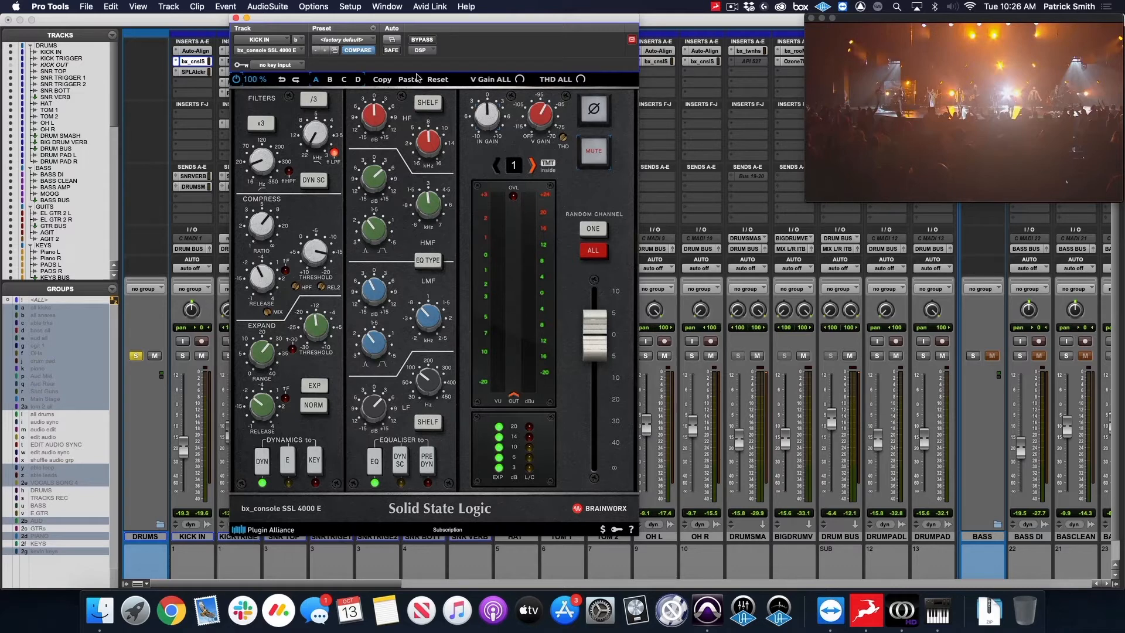
left_click_drag(454, 20, 462, 20)
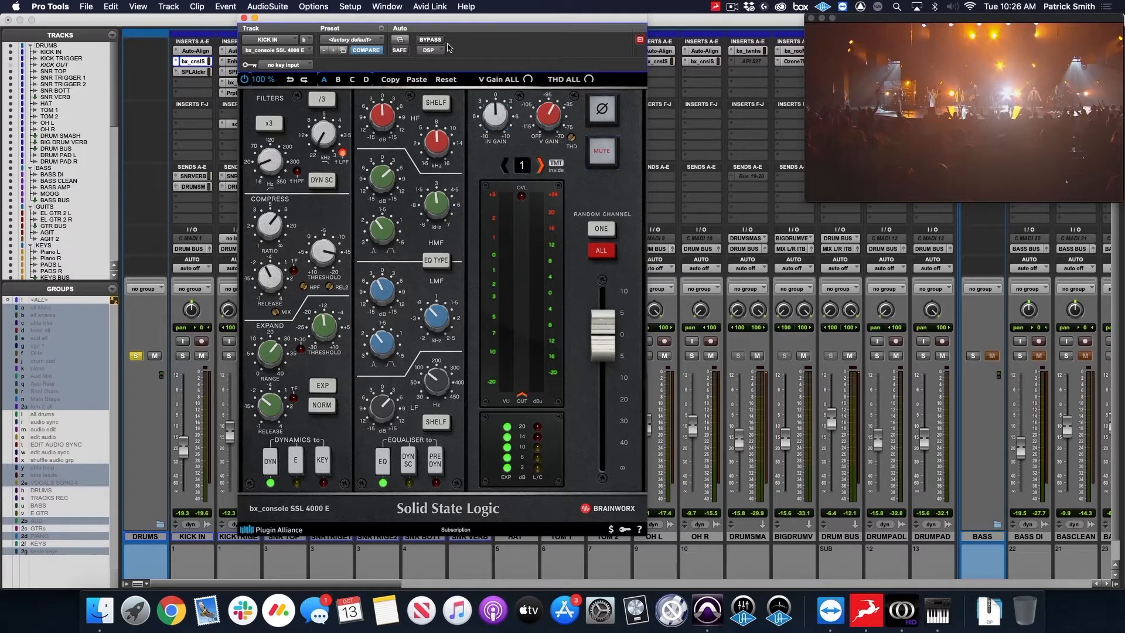
left_click_drag(414, 20, 360, 11)
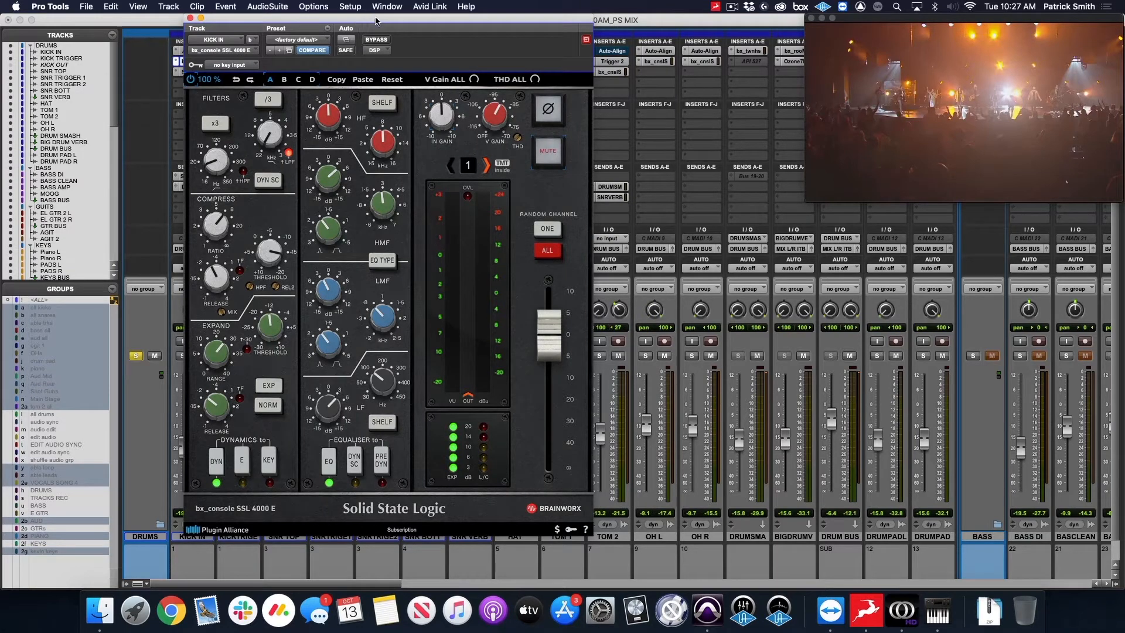
Move the bx_console SSL 4000 E window clear of the KICK IN inserts and study its low and low-mid EQ bands.
left_click_drag(375, 19, 358, 18)
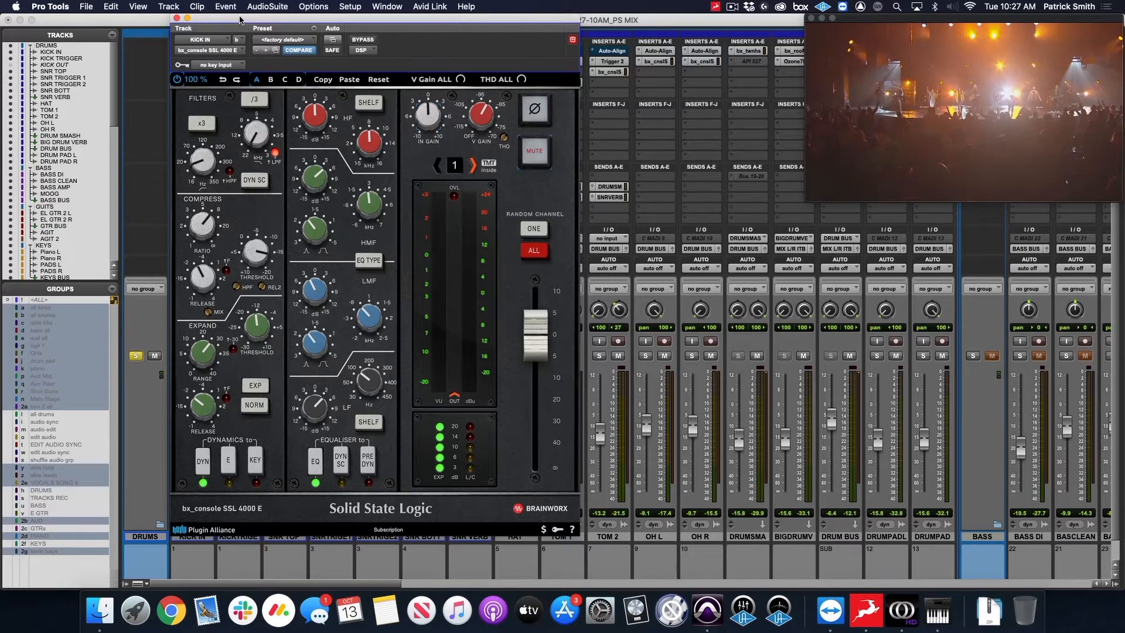
left_click_drag(240, 19, 299, 8)
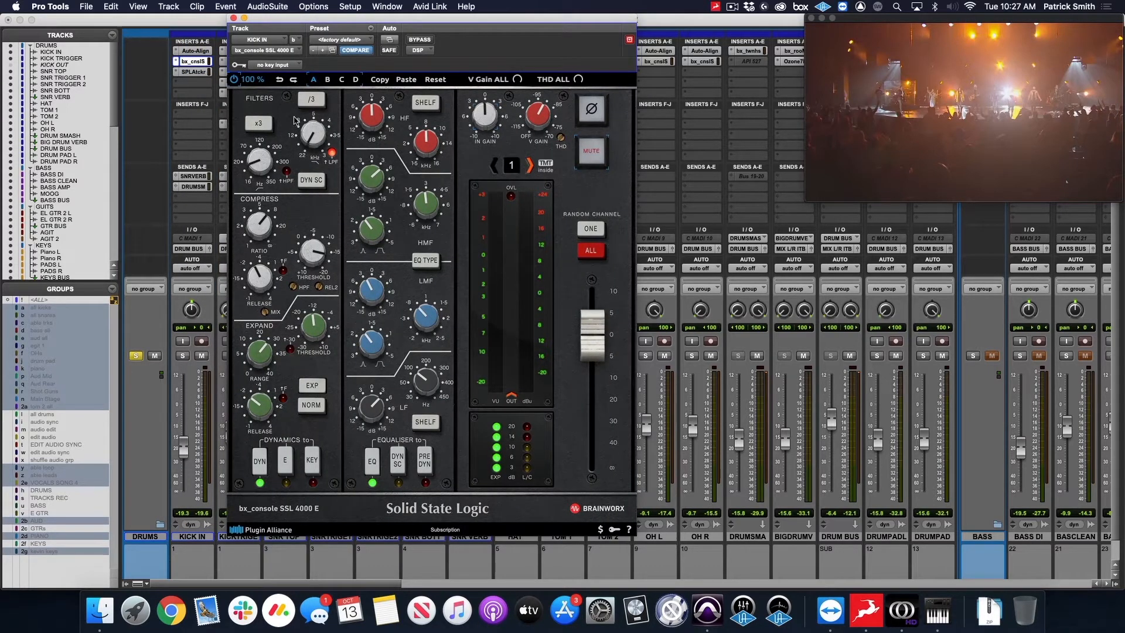
left_click_drag(336, 22, 346, 22)
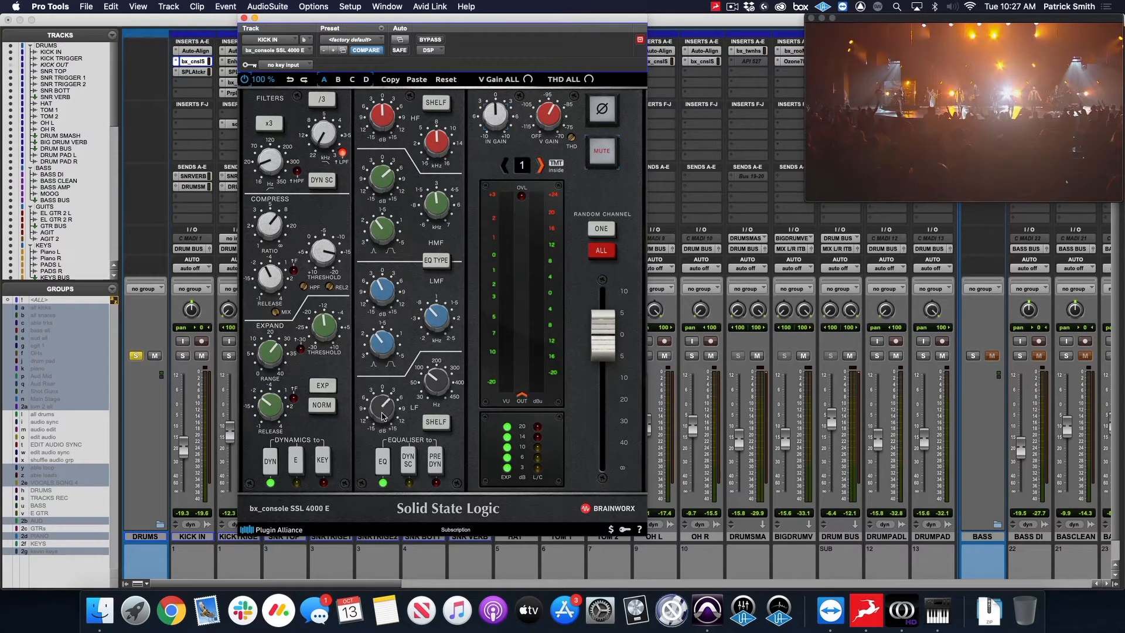
mouse_move(384, 416)
mouse_move(386, 296)
Examine the SPL Attacker Plus insert on the KICK IN track and close it.
left_click(196, 72)
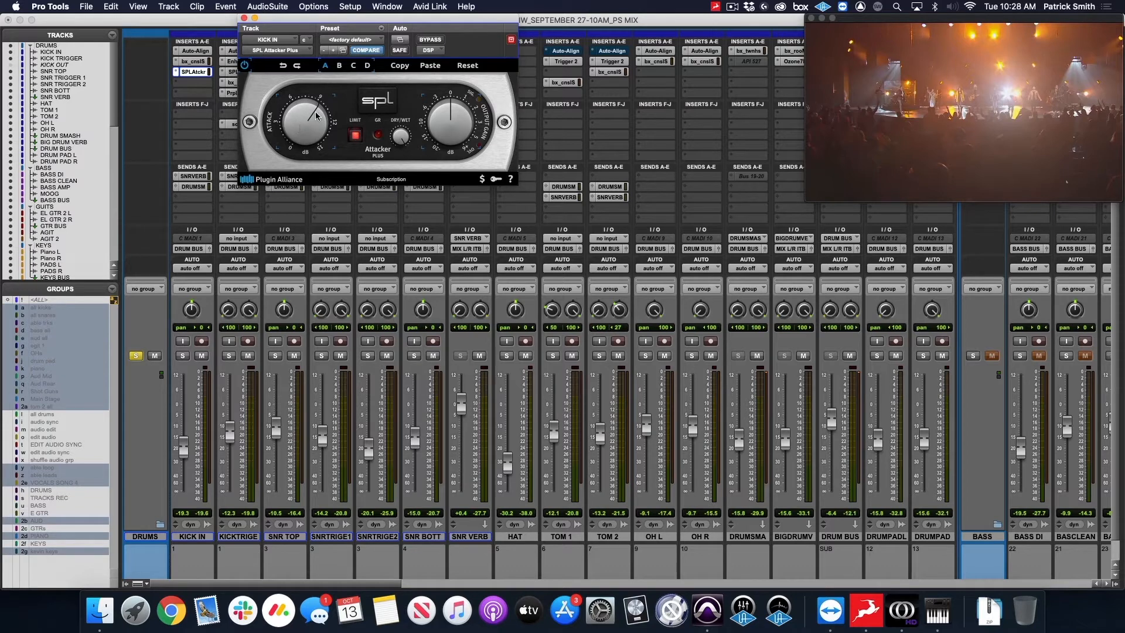
left_click(245, 18)
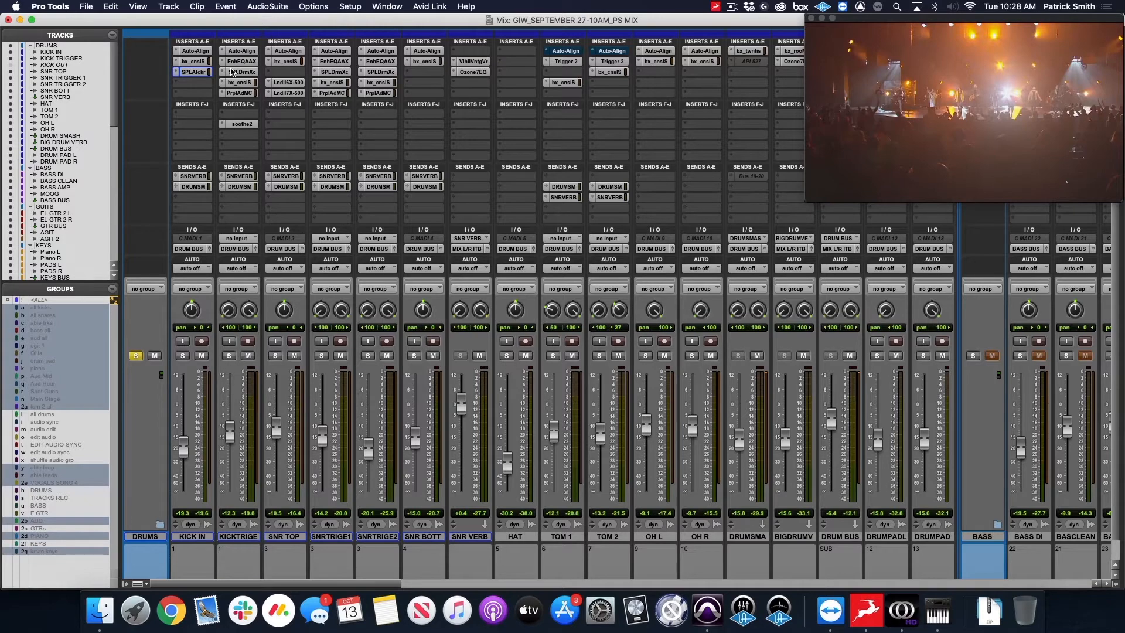
Examine the SPL DrumXchanger insert and its loaded sample on the KICK TRIGGER track, and close the plug-in.
left_click(237, 72)
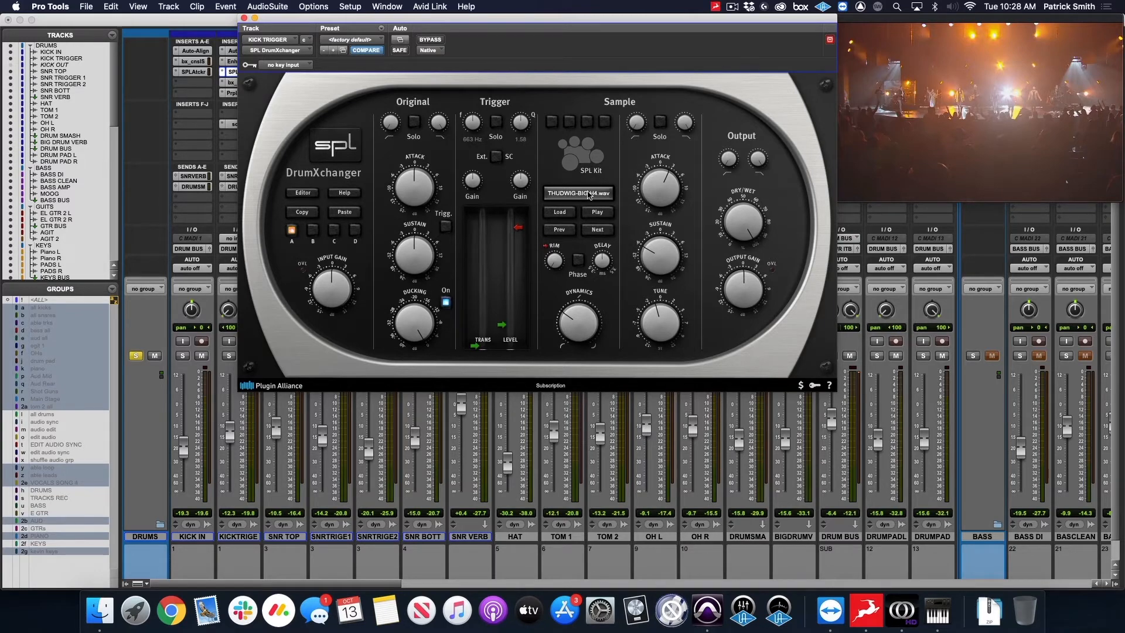
left_click(586, 194)
left_click(994, 578)
left_click_drag(645, 19, 642, 23)
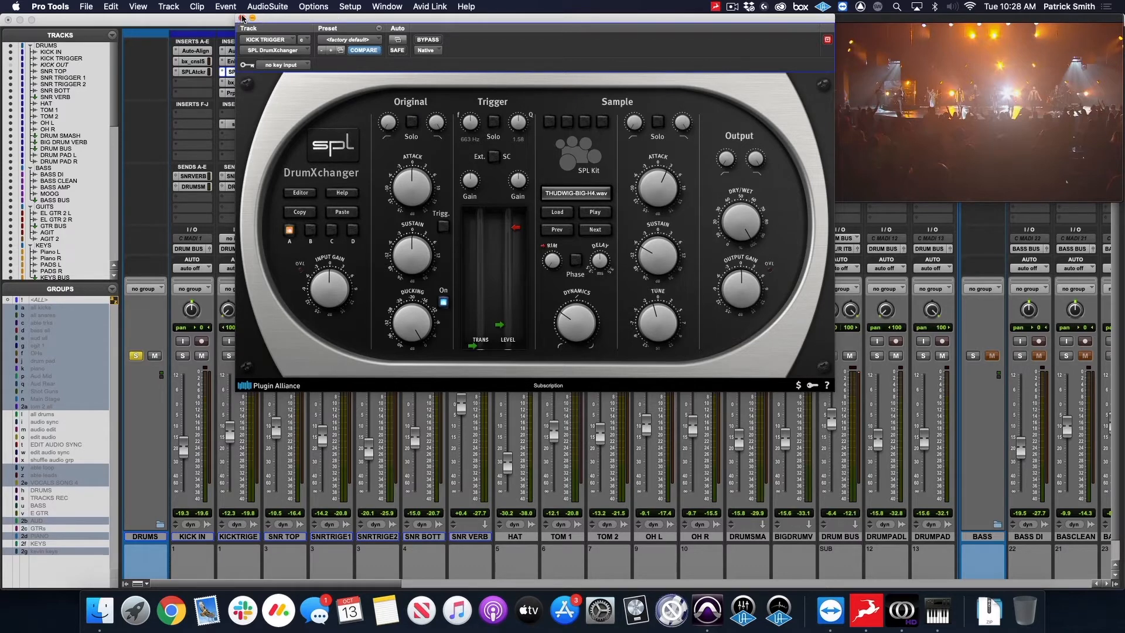
left_click(242, 19)
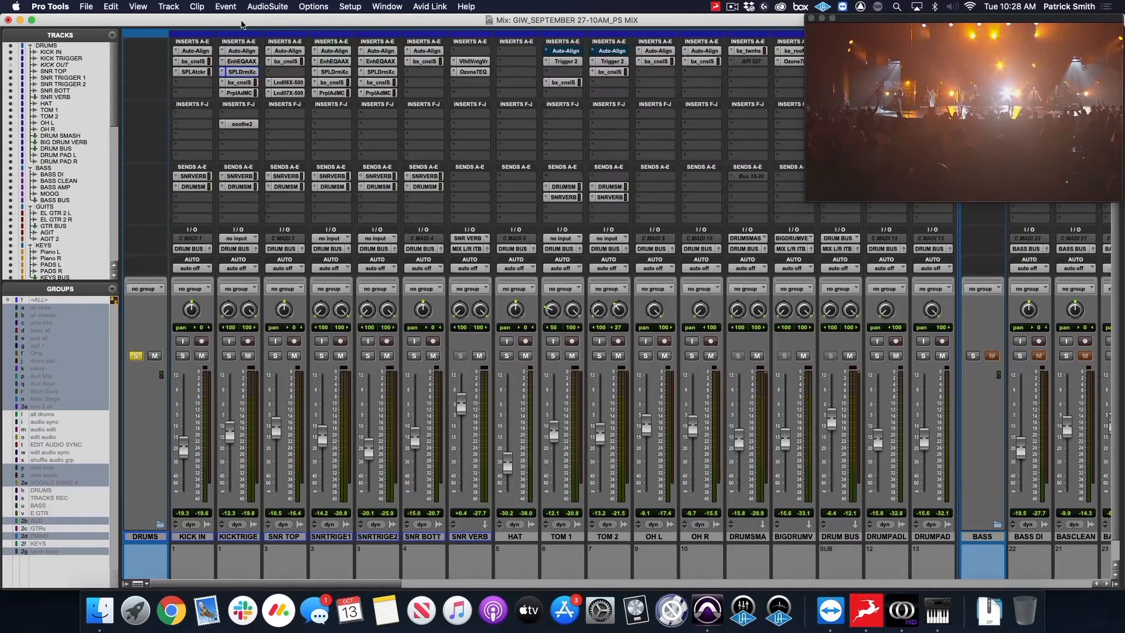
Examine the bx_console SSL 4000 E, Purple Audio MC 77 and soothe2 inserts on the KICK TRIGGER track, closing each one.
left_click(242, 82)
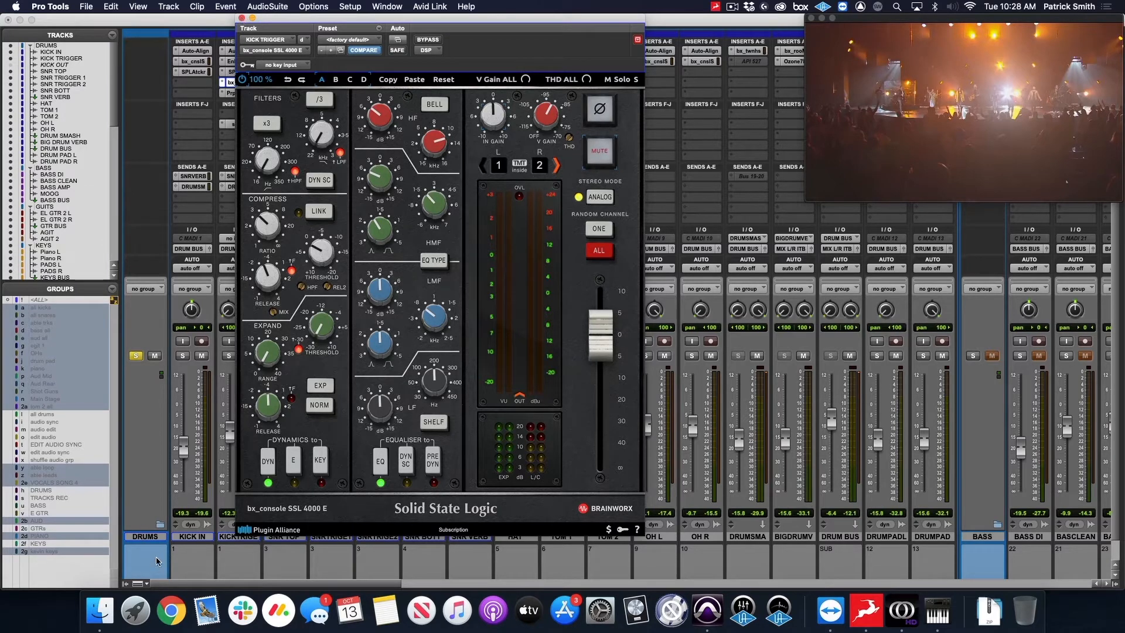
left_click(242, 19)
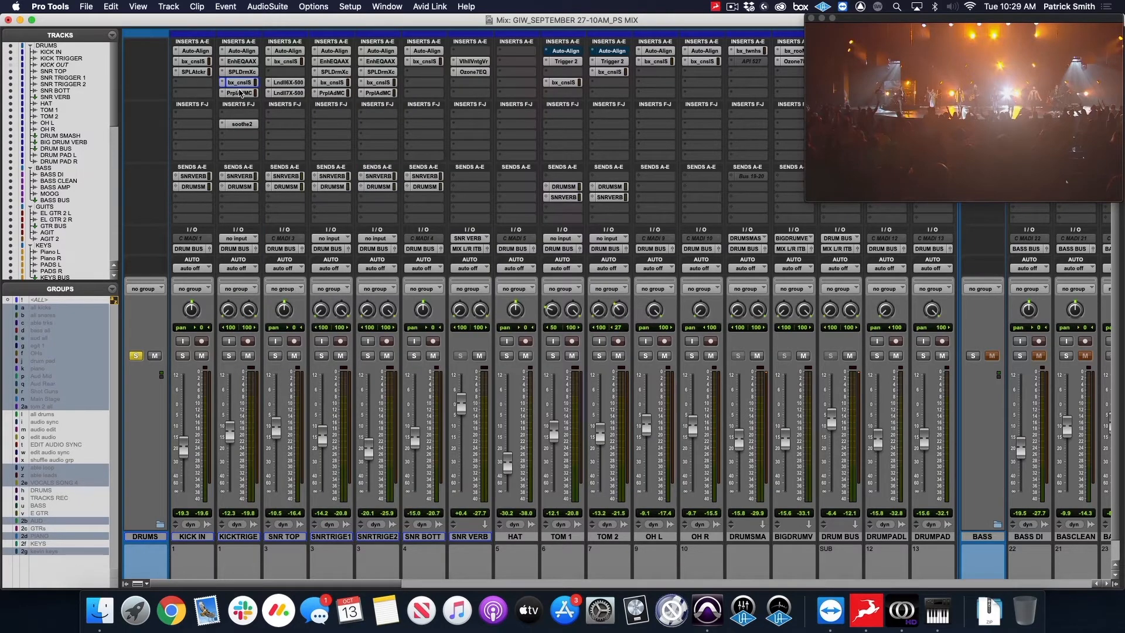
left_click(238, 93)
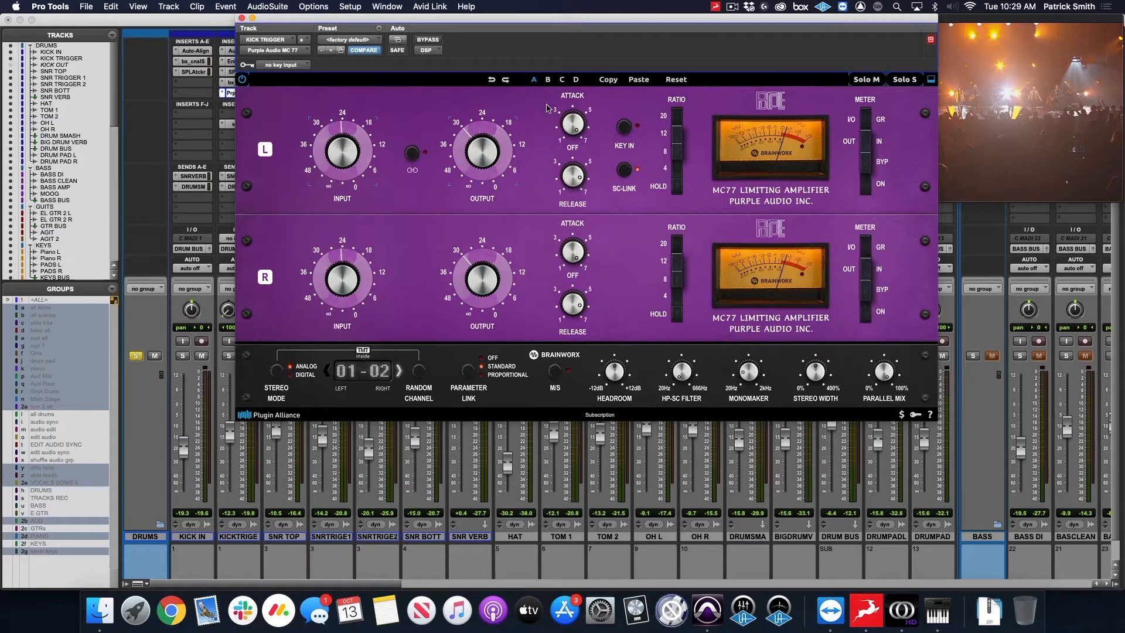
left_click(242, 19)
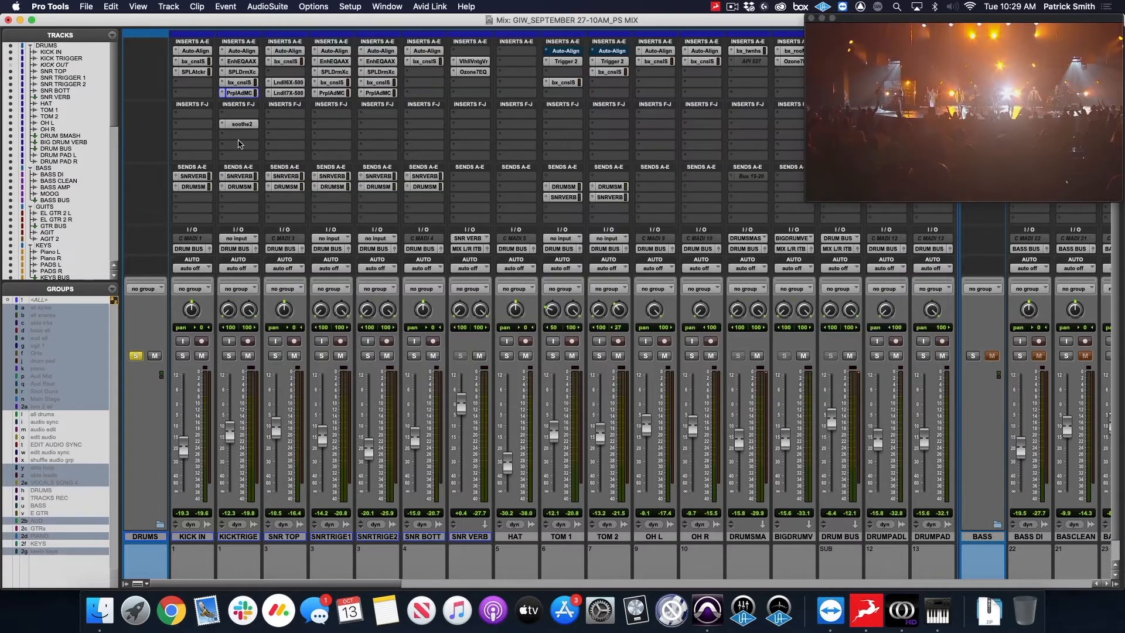
left_click(242, 124)
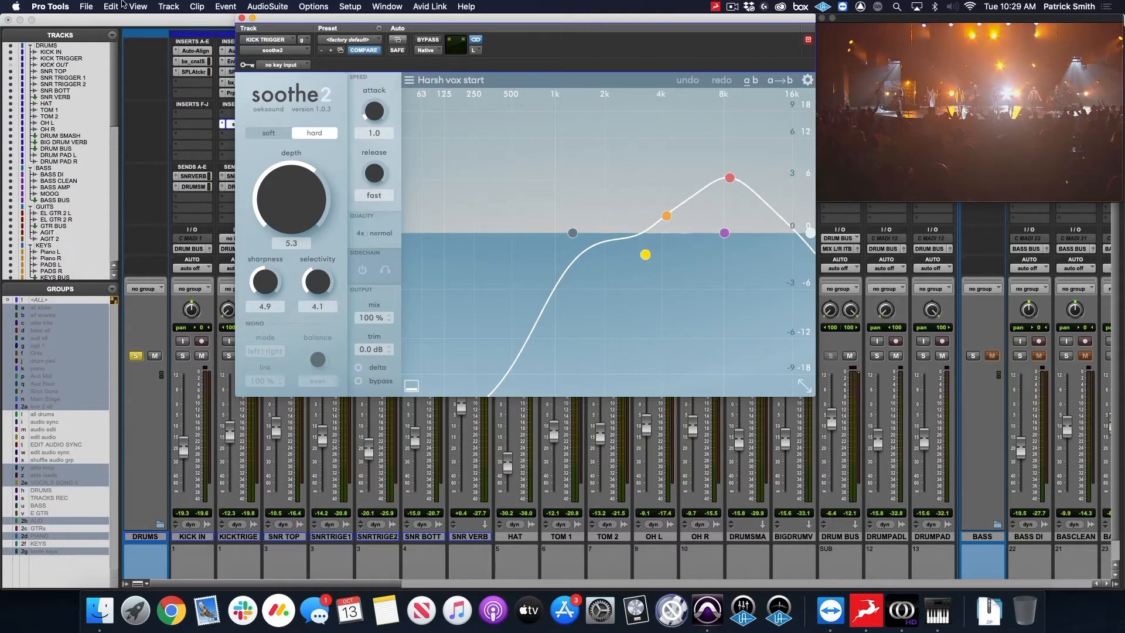
left_click(242, 18)
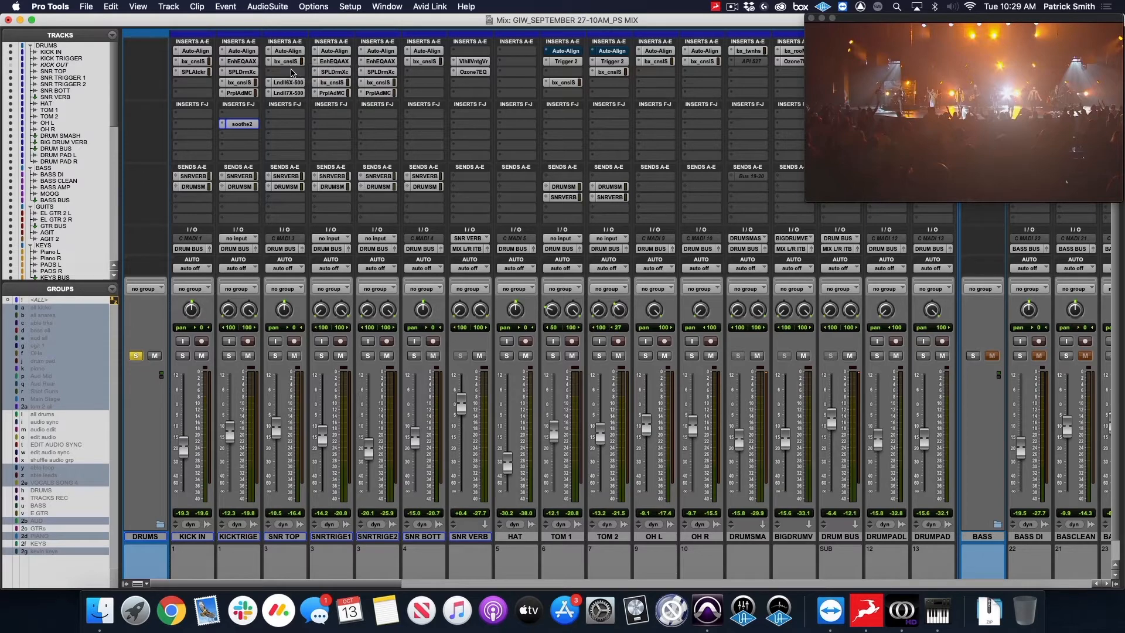
Examine the bx_console SSL 4000 E insert on the SNR TOP track with its window moved clear of the snare inserts.
left_click(287, 62)
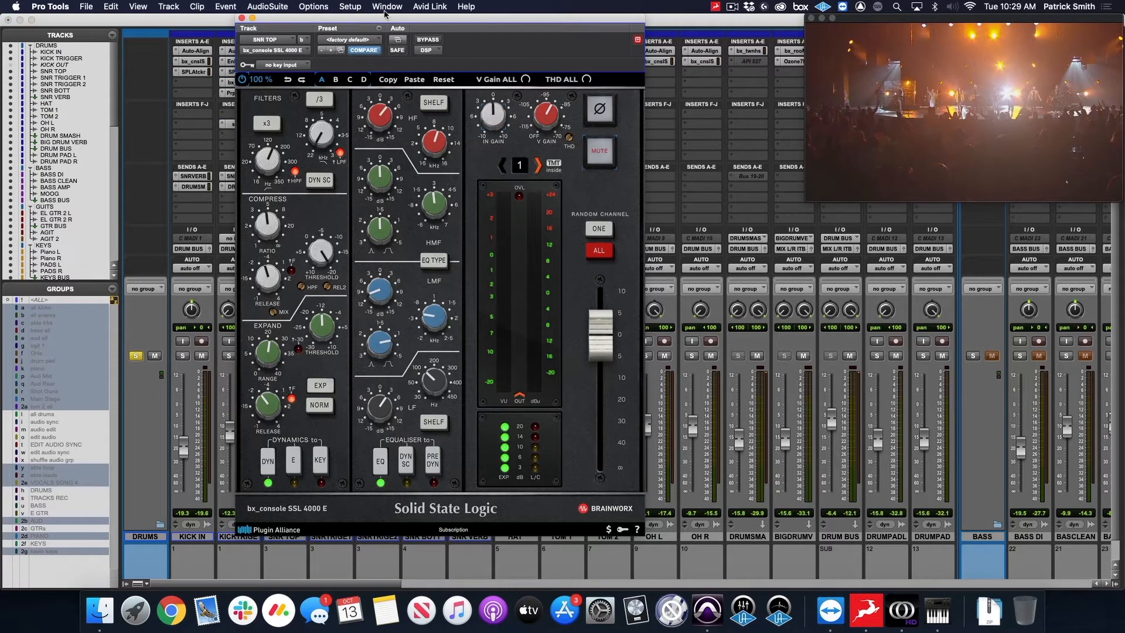
left_click_drag(386, 18, 719, 5)
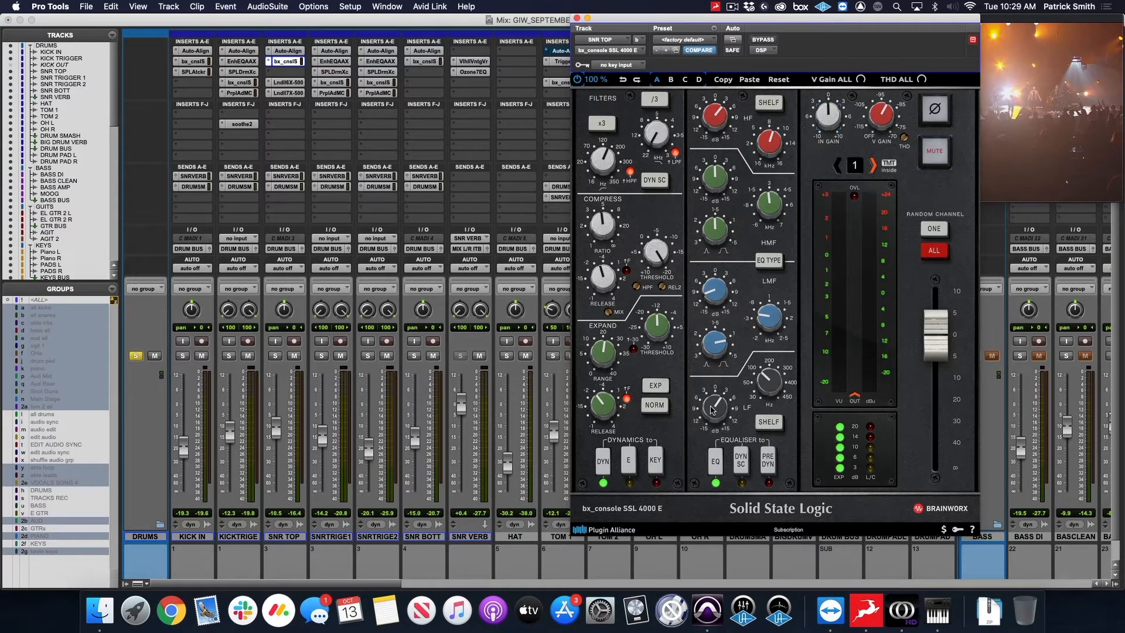
mouse_move(765, 378)
Examine the Lindell 6X-500 preamp and Lindell 7X-500 compressor inserts on the SNR TOP track and close the plug-in window.
left_click(295, 84)
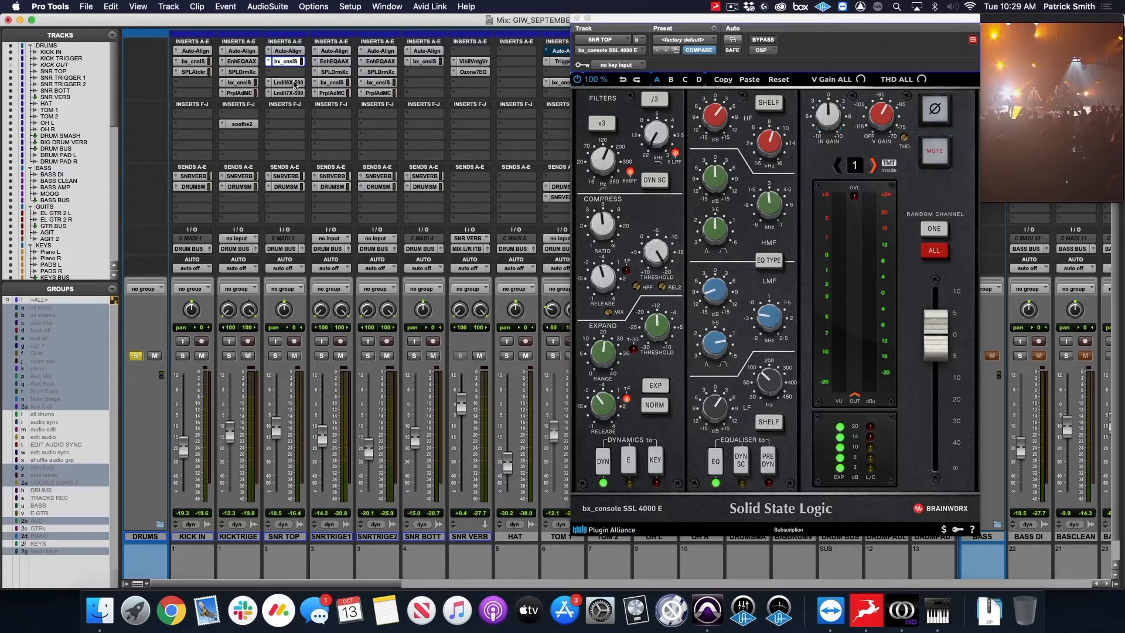
left_click_drag(725, 22, 694, 22)
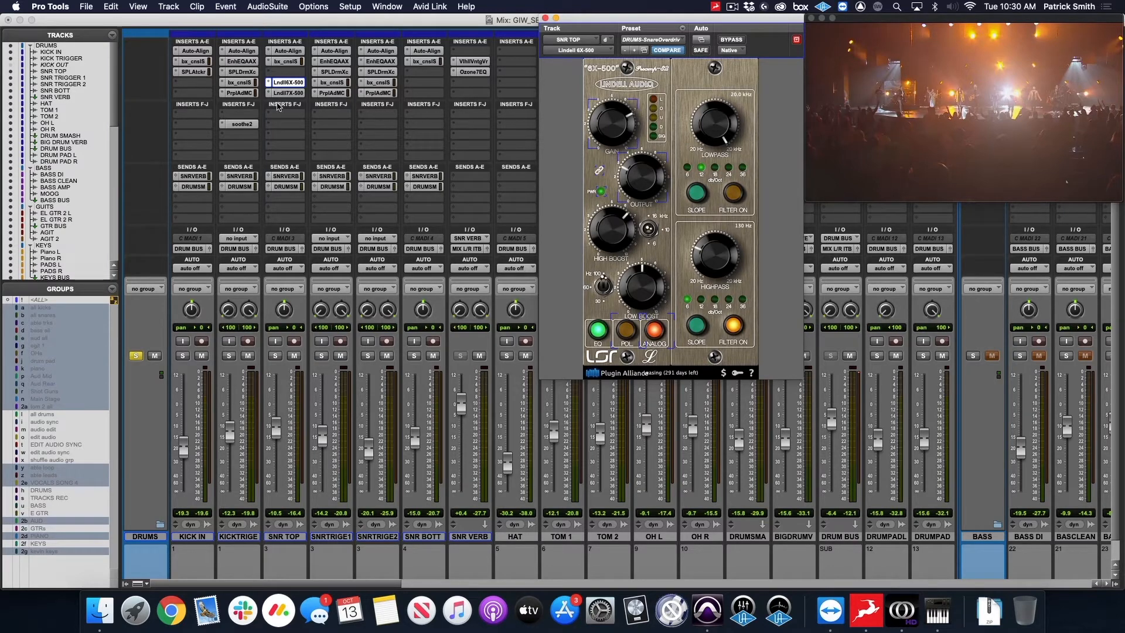
left_click(295, 97)
left_click(294, 94)
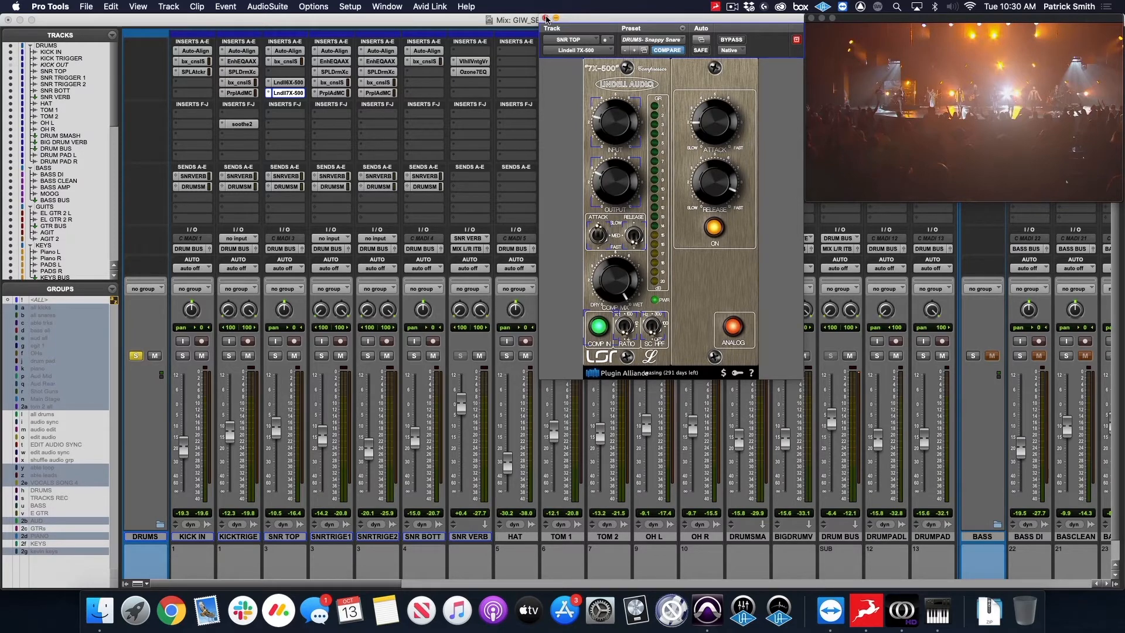
left_click(545, 19)
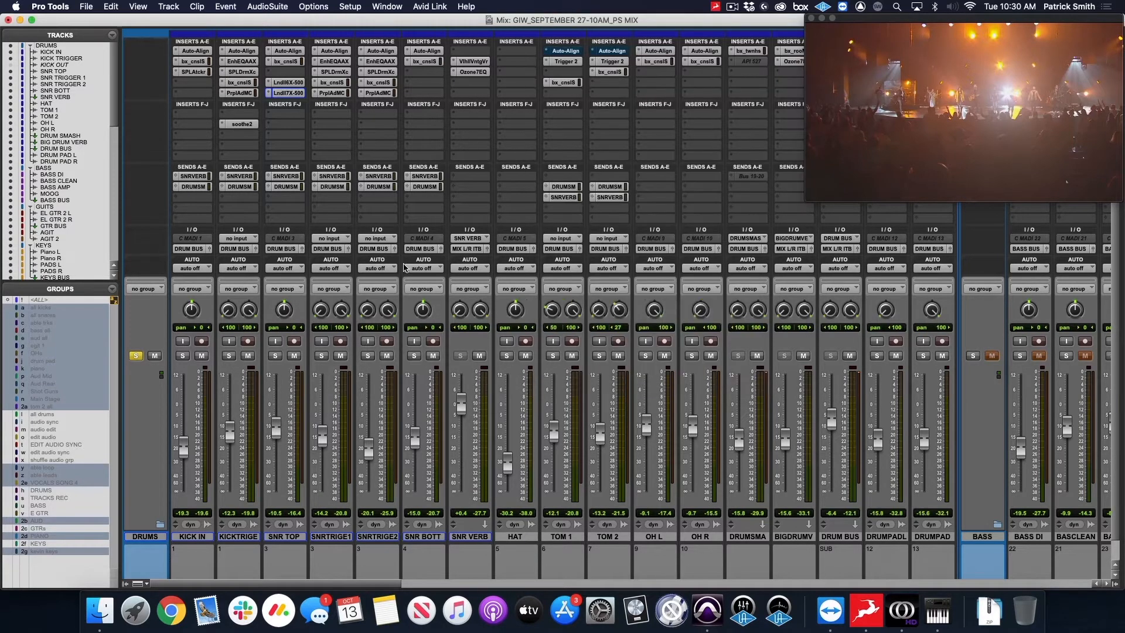
Select the SNR TOP, SNR TRIGGER 1 and SNR TRIGGER 2 tracks one after another.
left_click(291, 537)
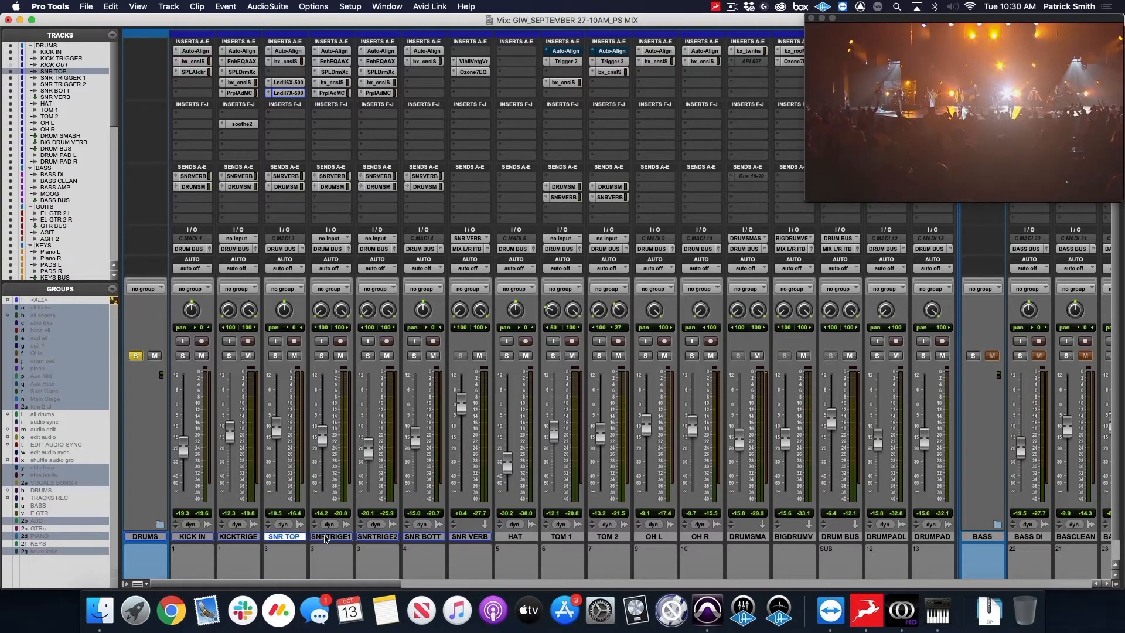
left_click(337, 538)
left_click(378, 538)
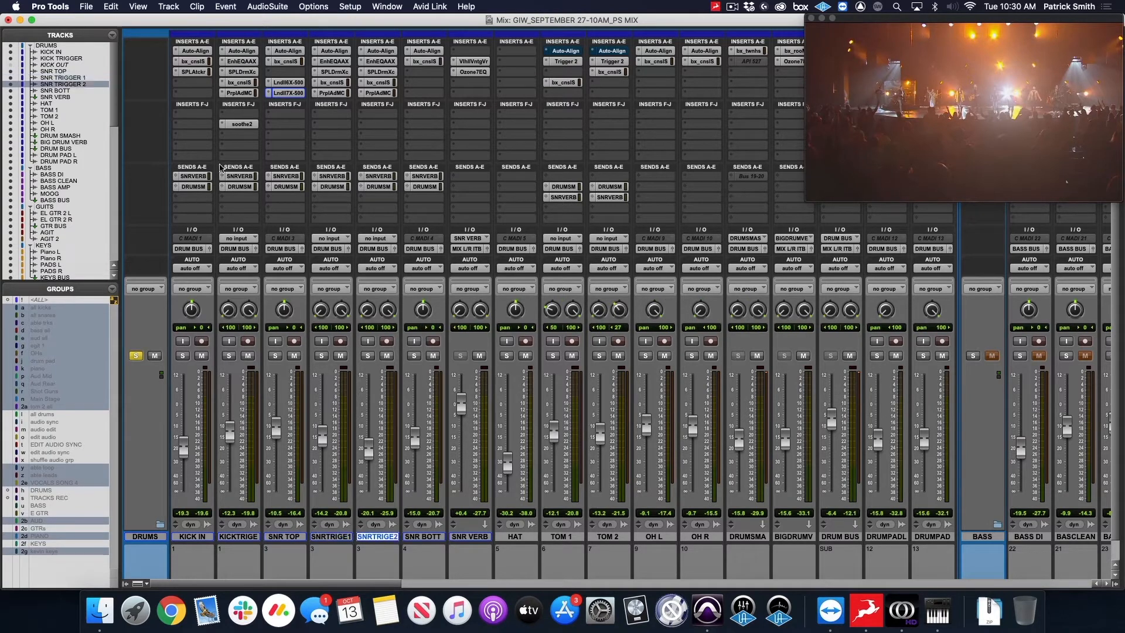
Examine the samples loaded in the SPL DrumXchanger inserts on SNR TRIGGER 1 and SNR TRIGGER 2, closing each plug-in.
left_click(333, 72)
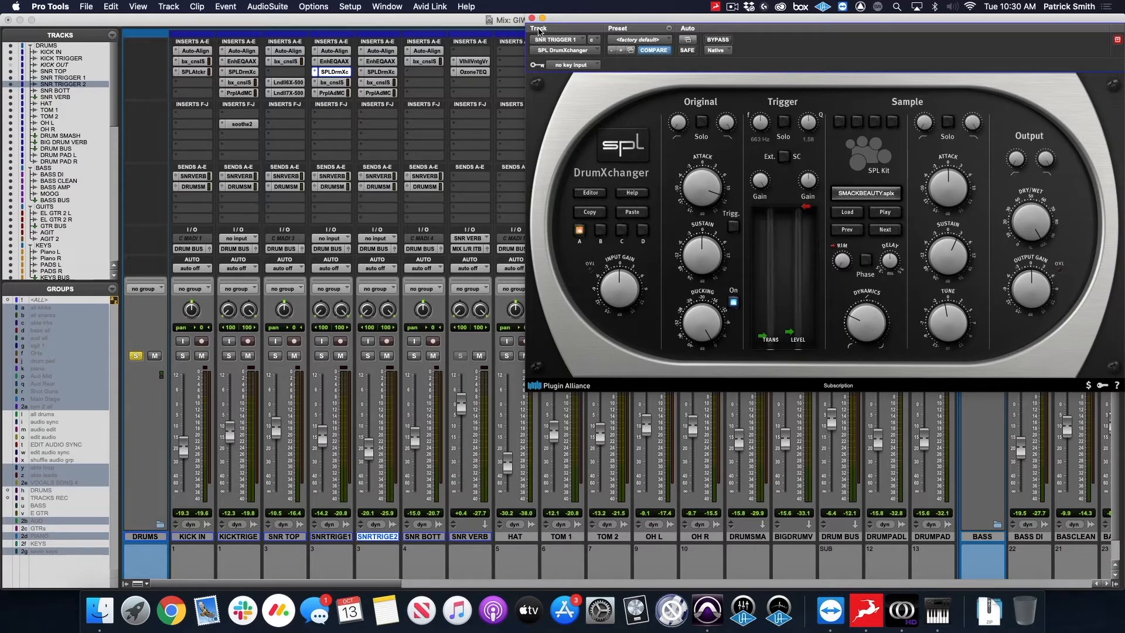
left_click(532, 18)
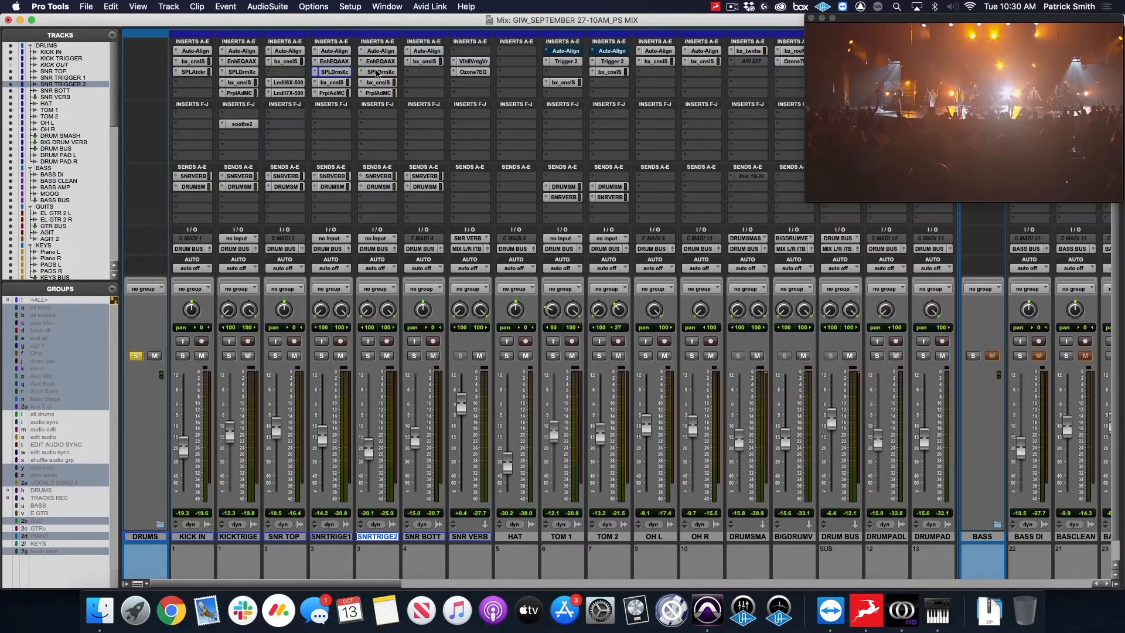
left_click(377, 72)
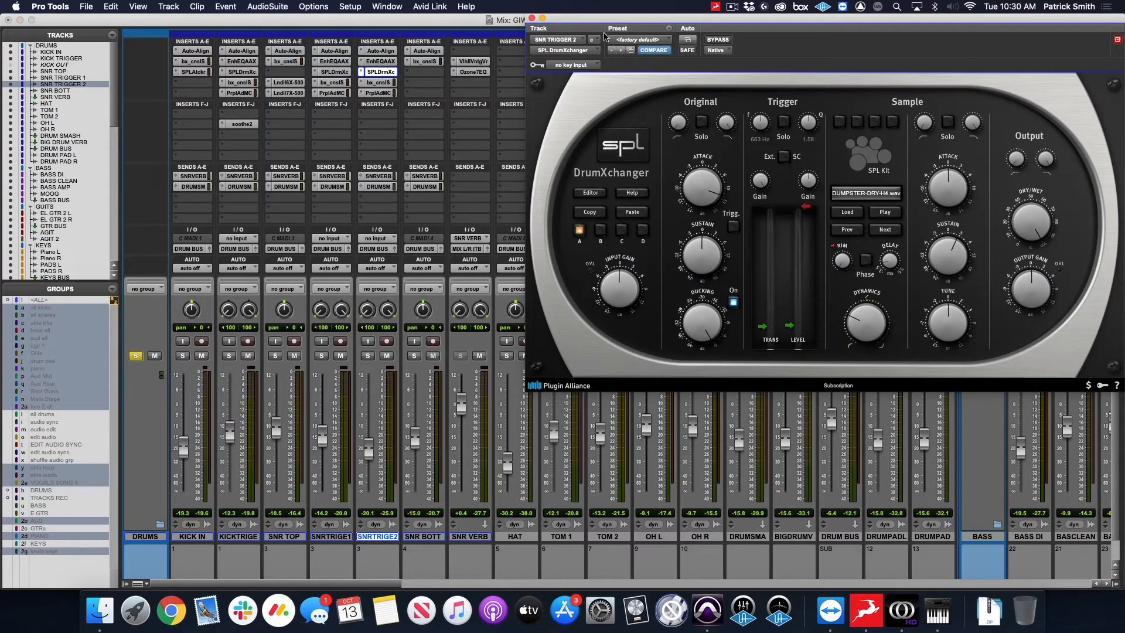
left_click(531, 19)
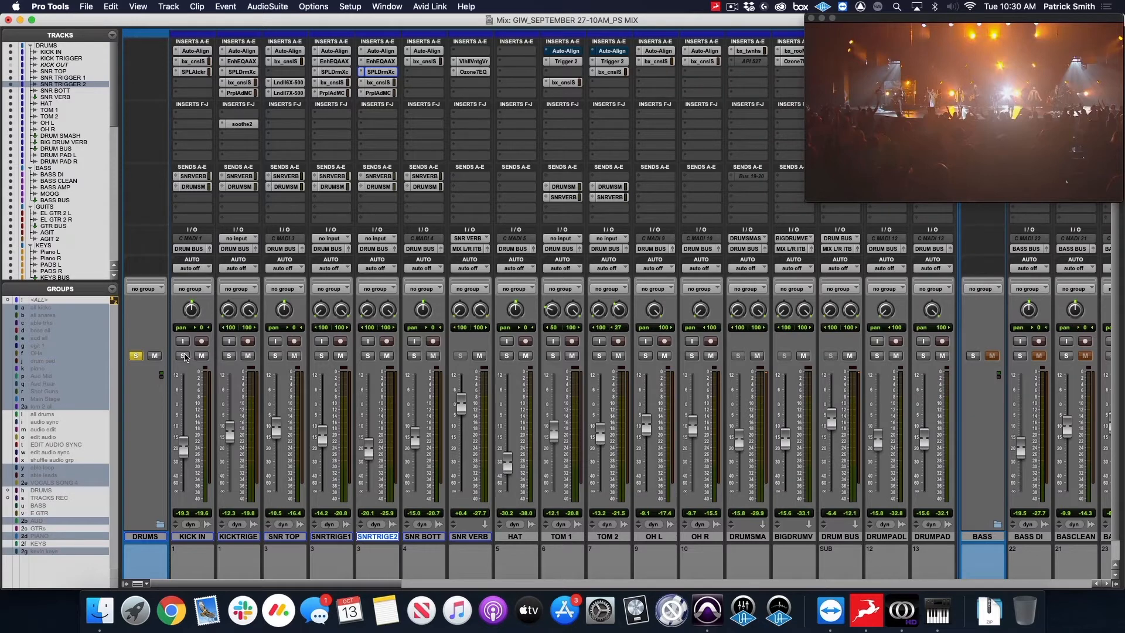
Solo the kick and snare tracks from KICK IN through SNR BOTT to hear them without the overheads.
left_click(184, 357)
left_click(183, 358)
left_click(184, 357)
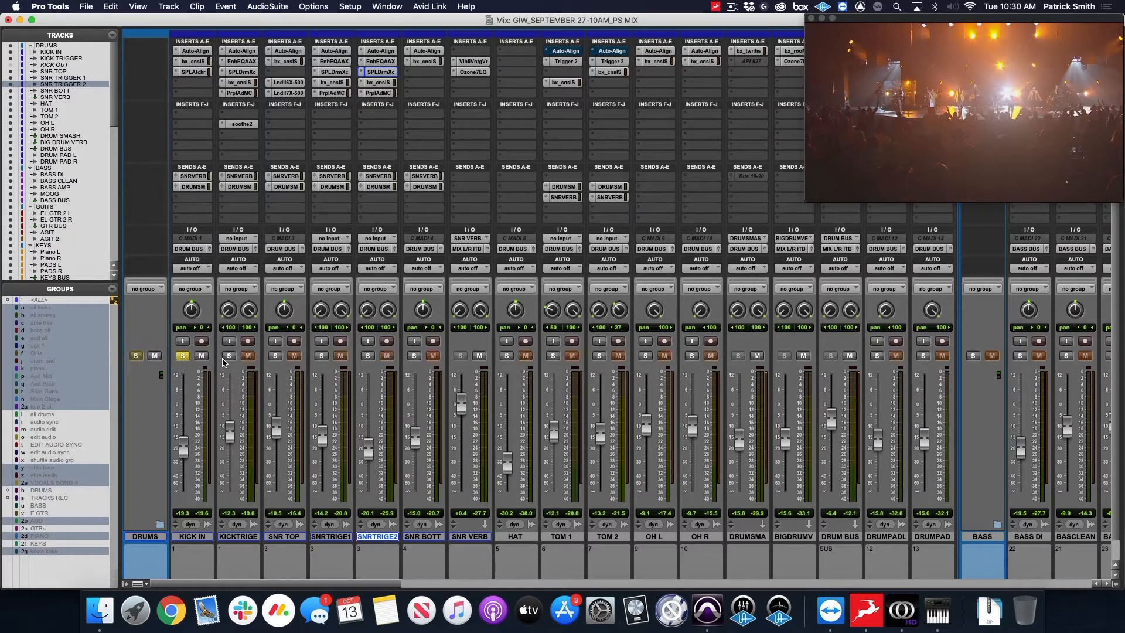
left_click(229, 357)
left_click(274, 357)
left_click(321, 357)
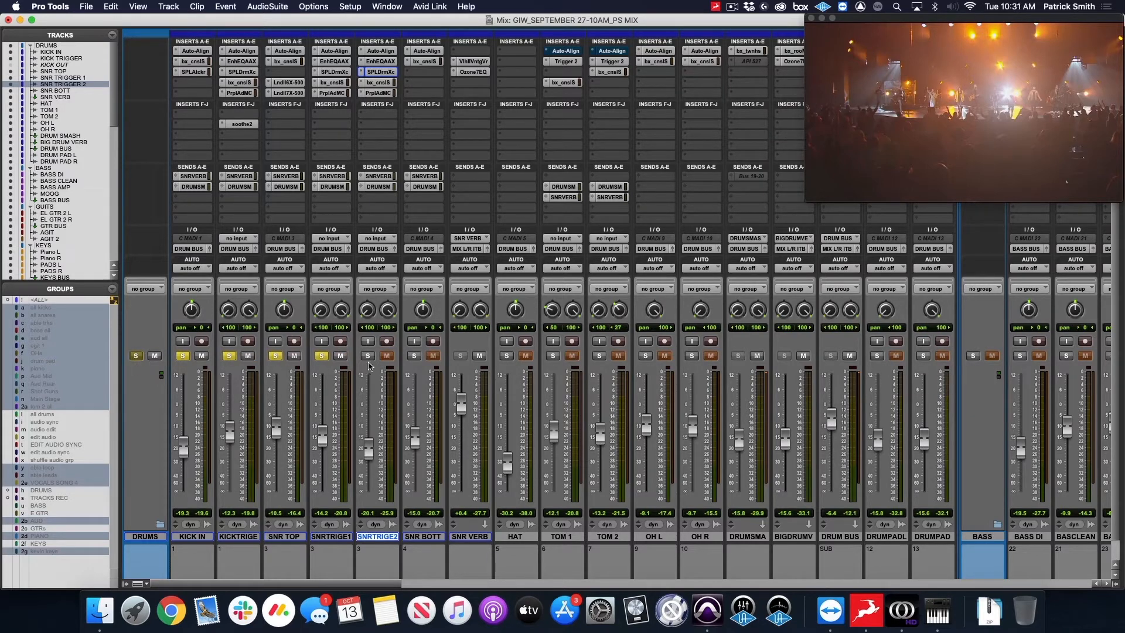
left_click(368, 356)
left_click(413, 357)
left_click(368, 355, "alt")
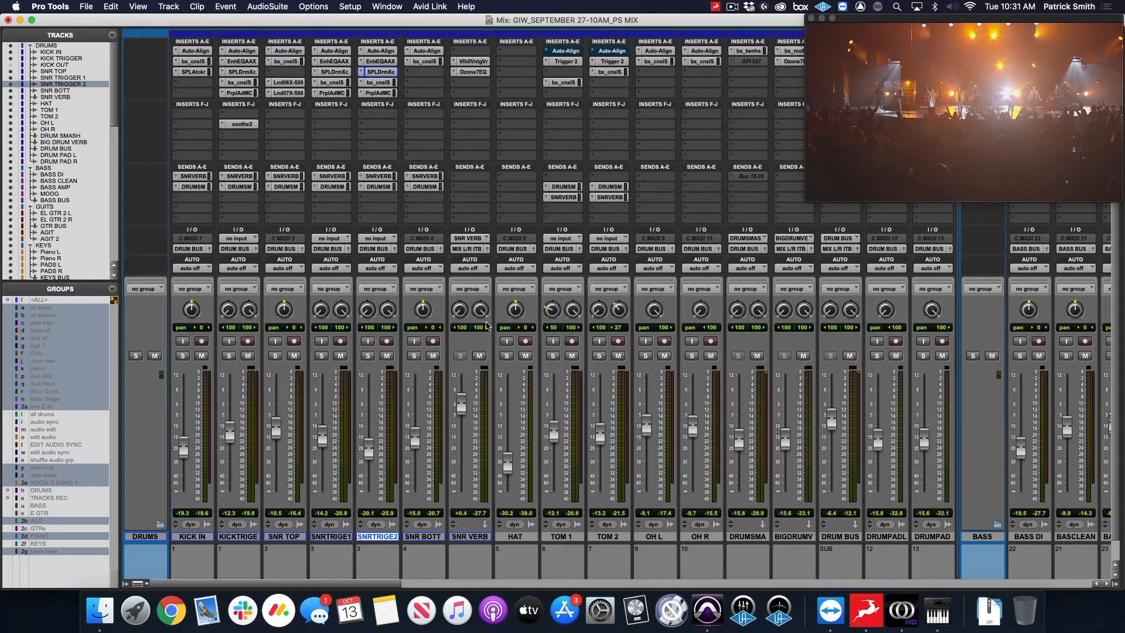
Solo the OH L and OH R overheads together with all kick and snare tracks from KICK IN through SNR BOTT.
left_click(646, 355)
left_click(692, 356)
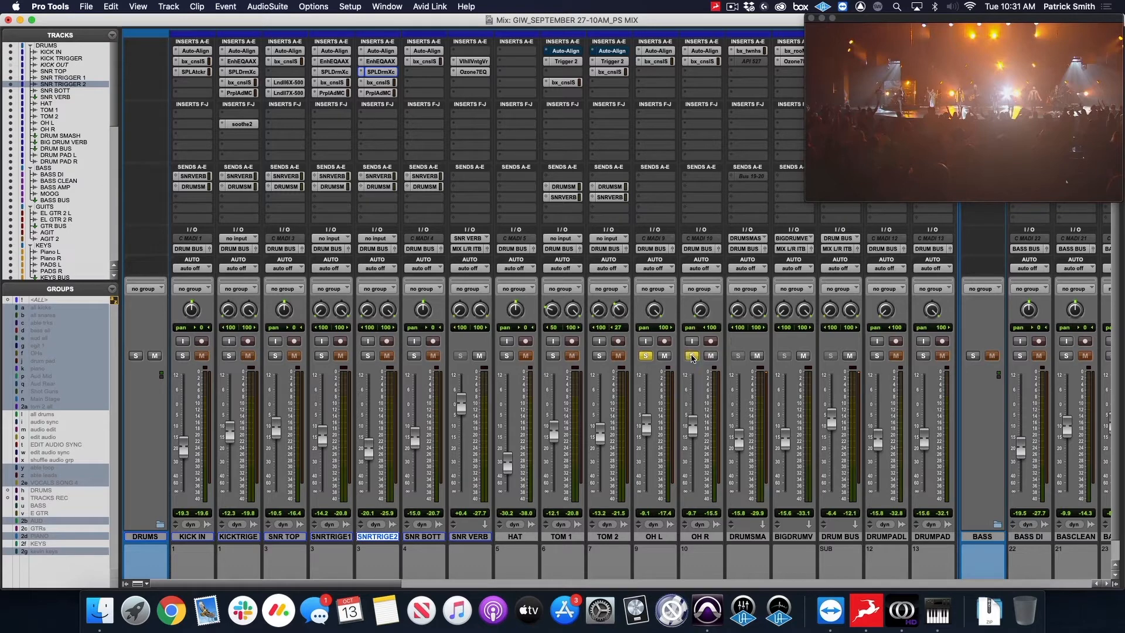
left_click(414, 356)
left_click(367, 355)
left_click(321, 356)
left_click(275, 355)
left_click(229, 356)
left_click(182, 355)
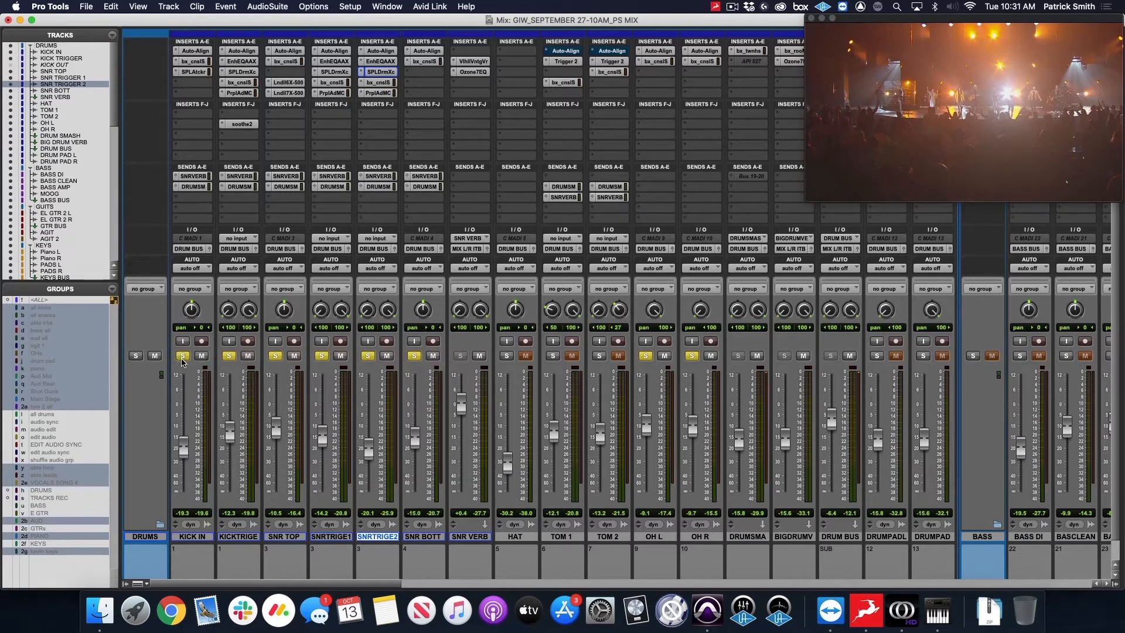
Examine the filter, EQ and dynamics settings of the bx_console SSL 4000 E insert on the OH L track and close it.
left_click(657, 61)
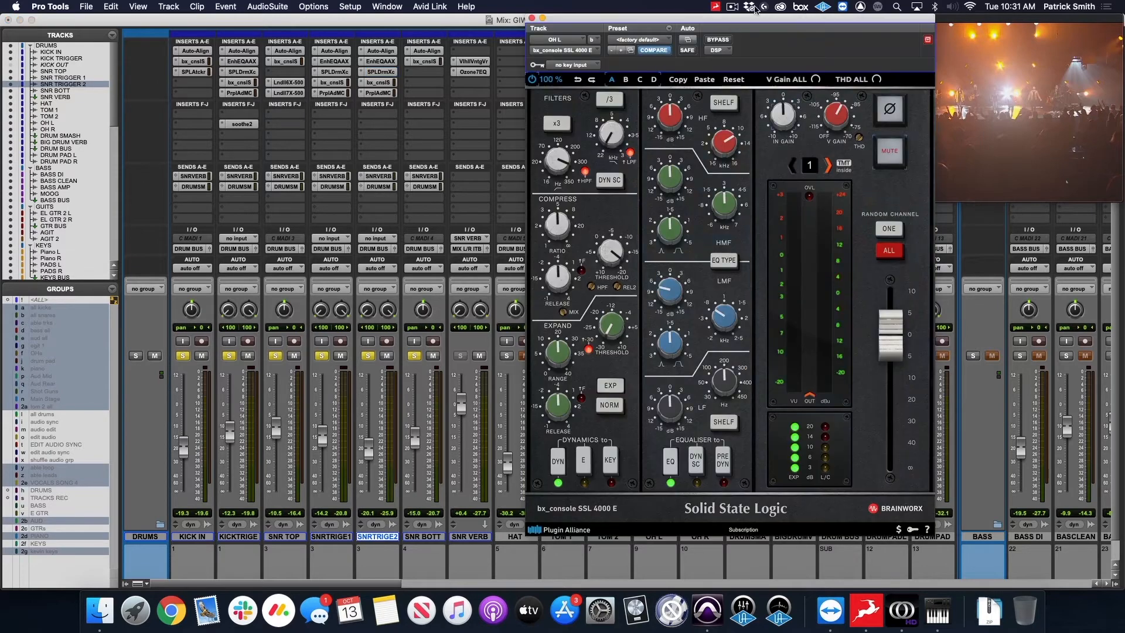
left_click_drag(752, 21, 415, 18)
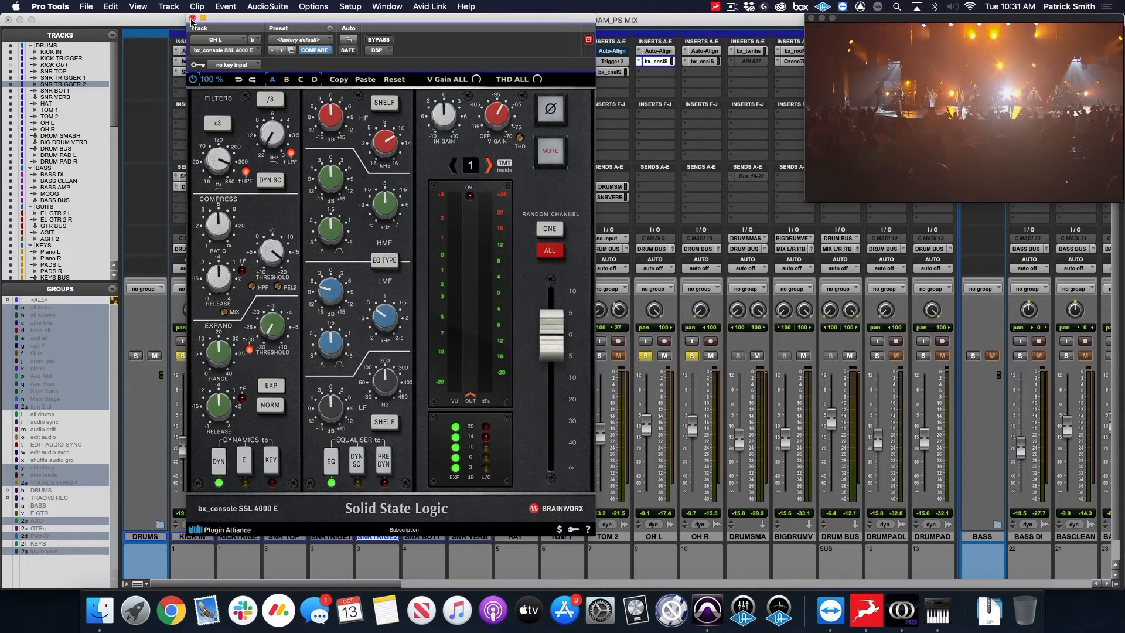
left_click(192, 18)
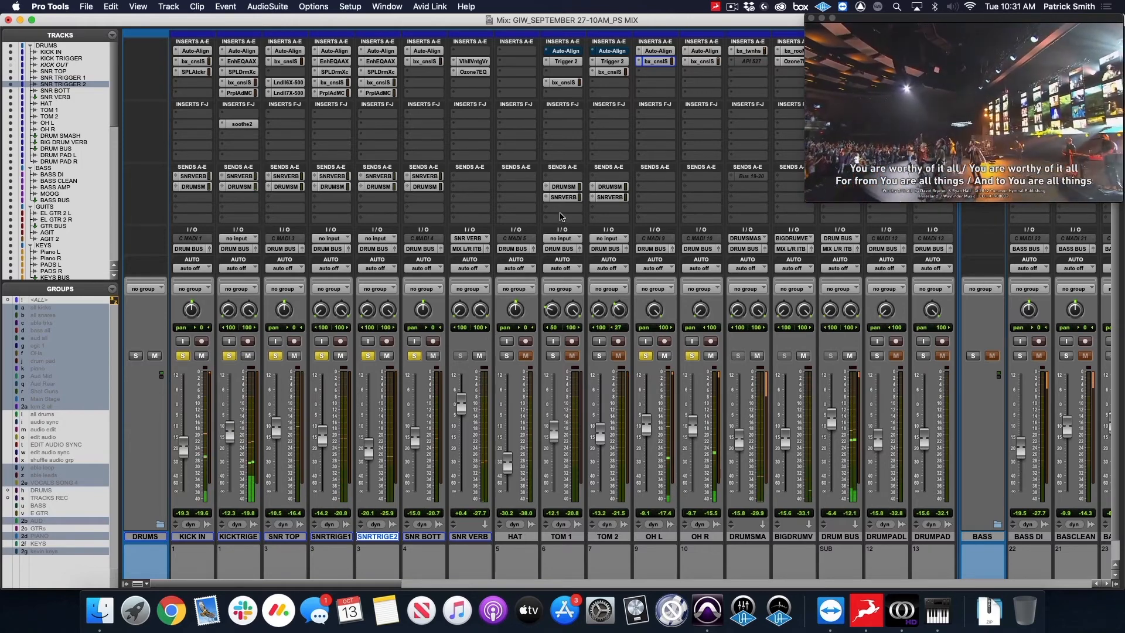
Clear the drum solos and examine the samples loaded in the Trigger 2 inserts on TOM 1 and TOM 2, closing each plug-in.
left_click(648, 356, "alt")
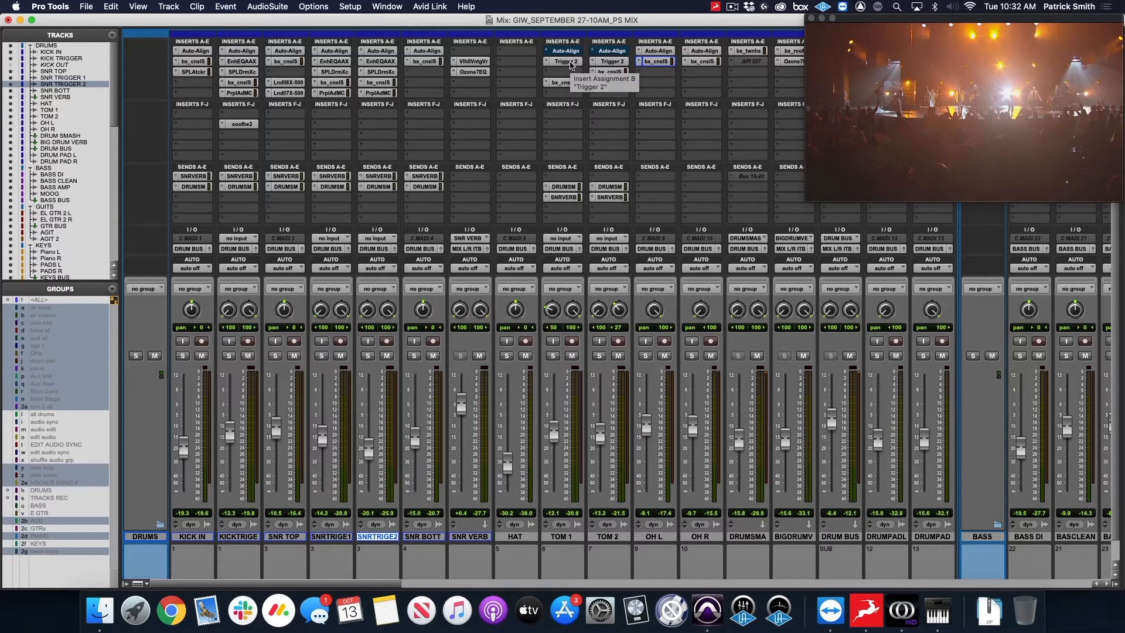
left_click(571, 62)
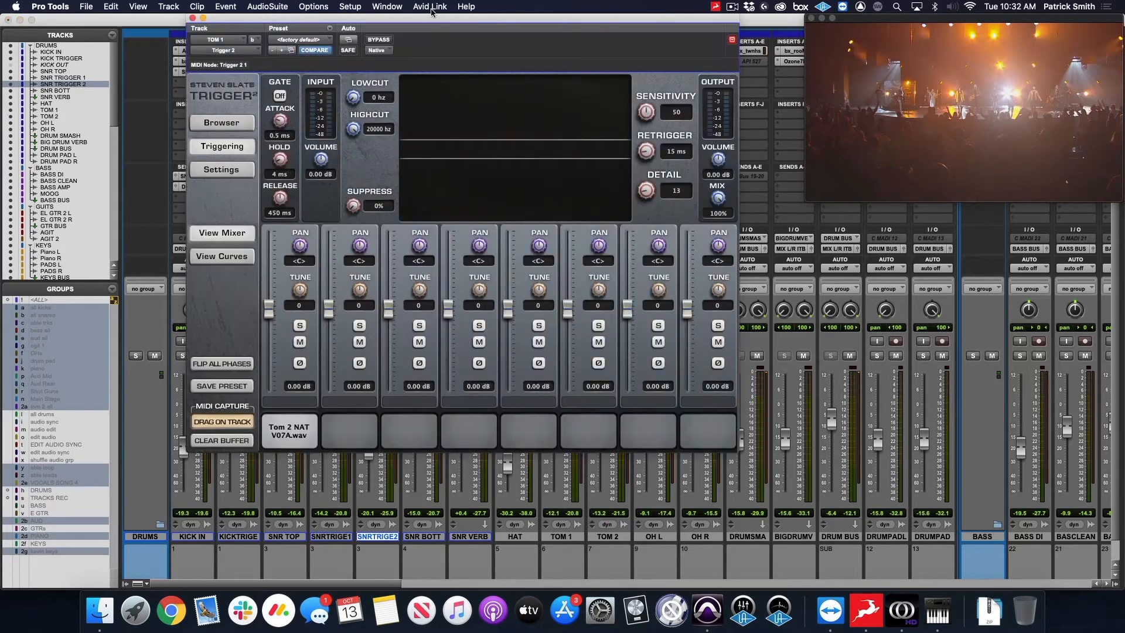
left_click_drag(461, 18, 439, 15)
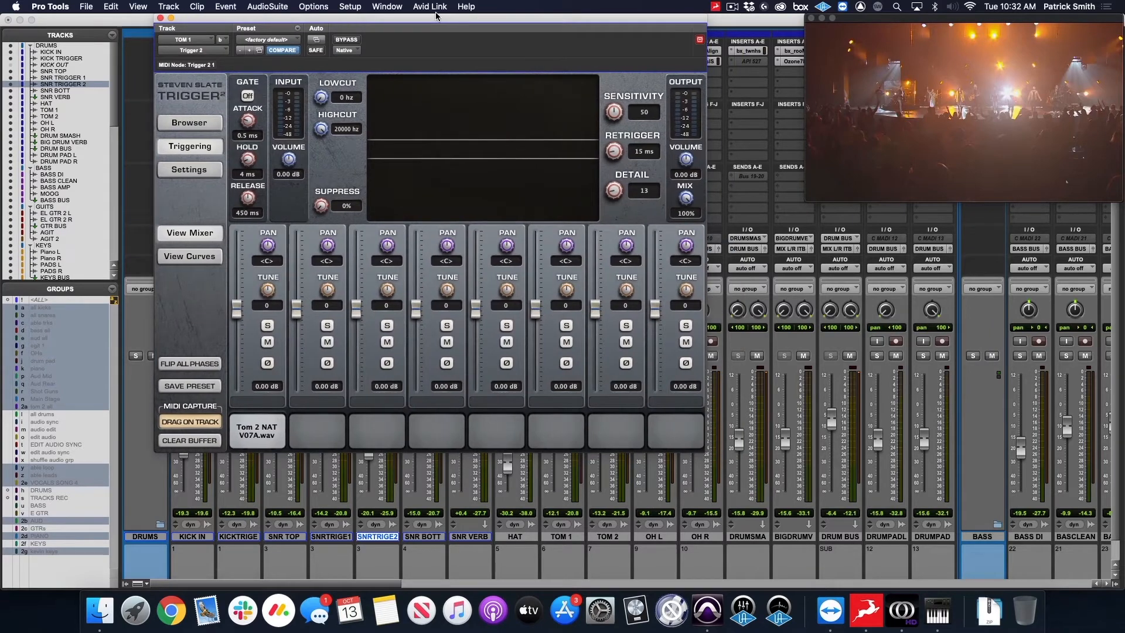
left_click_drag(435, 17, 418, 24)
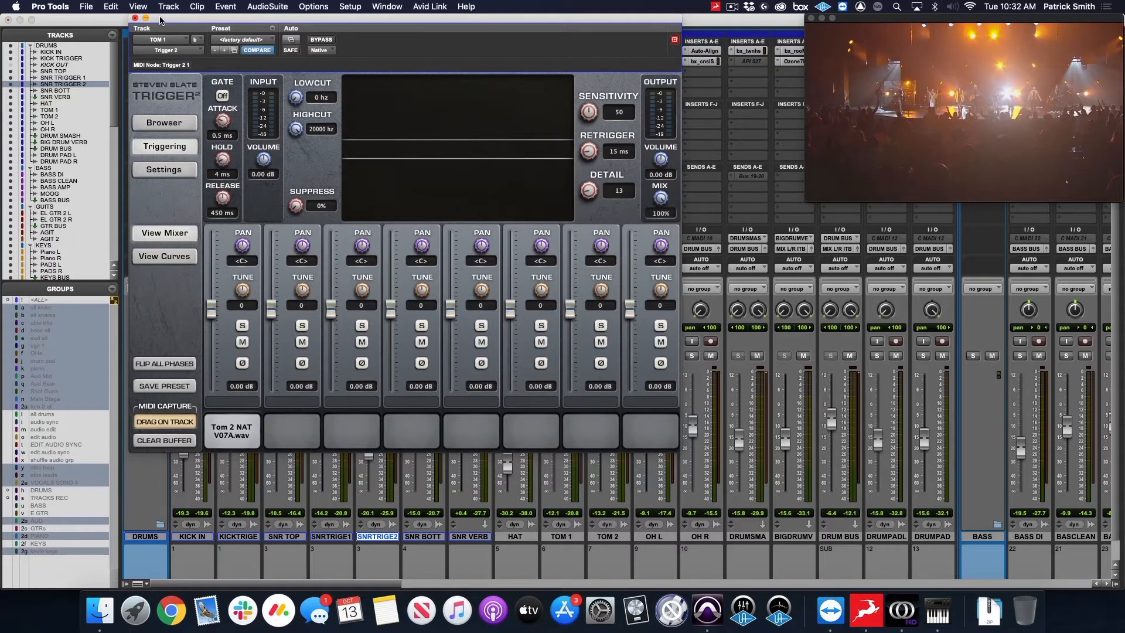
left_click_drag(161, 19, 180, 20)
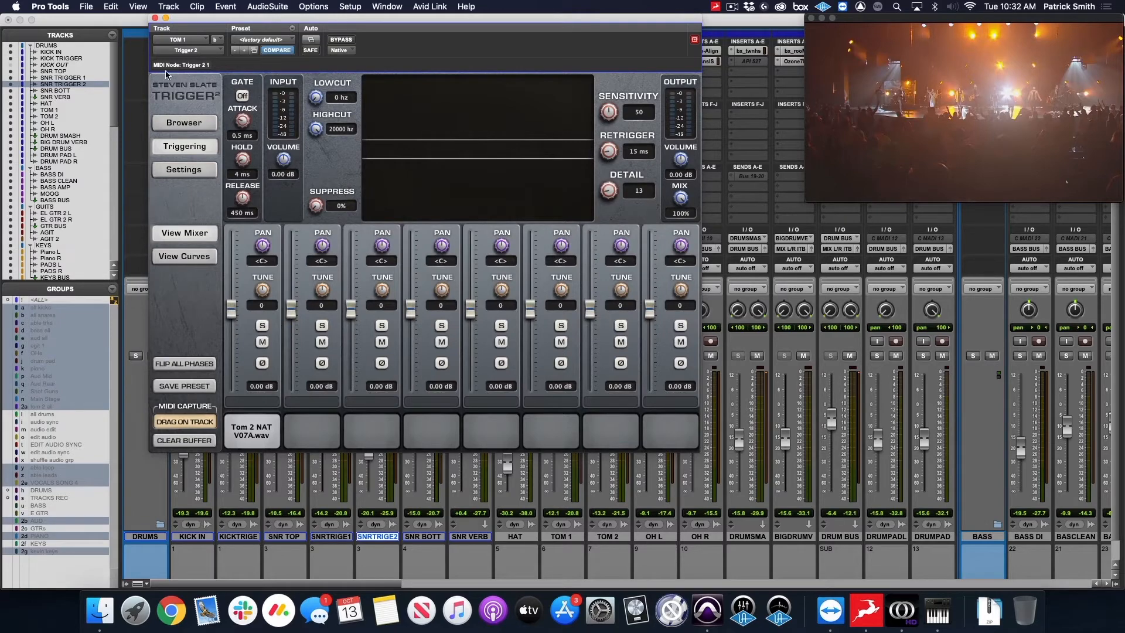
left_click(154, 18)
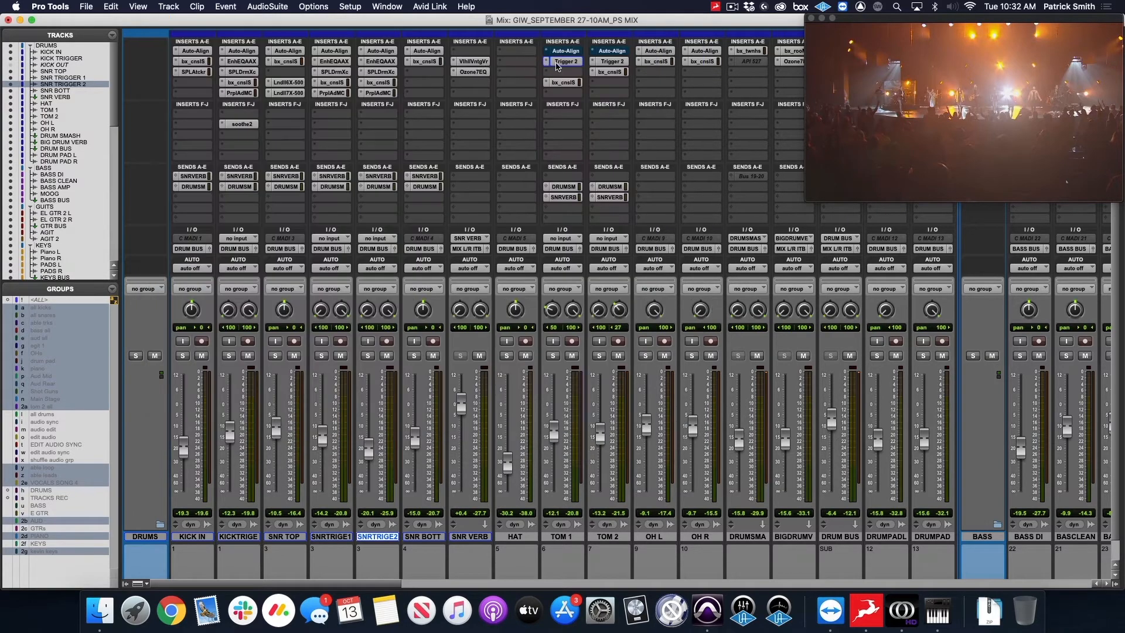
left_click(617, 61)
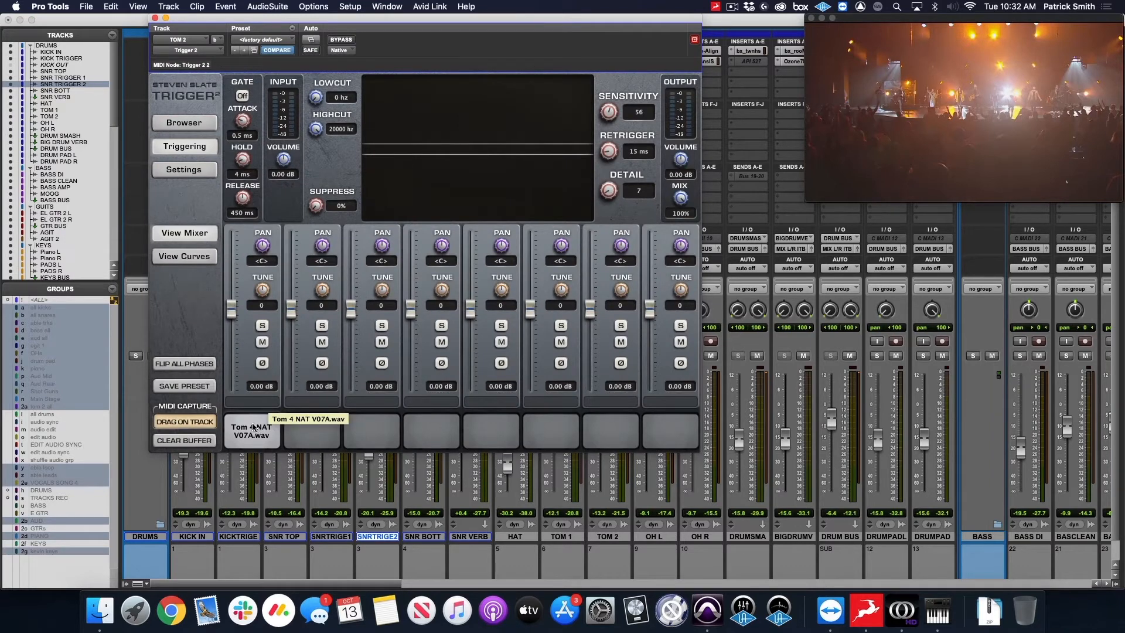
left_click(155, 17)
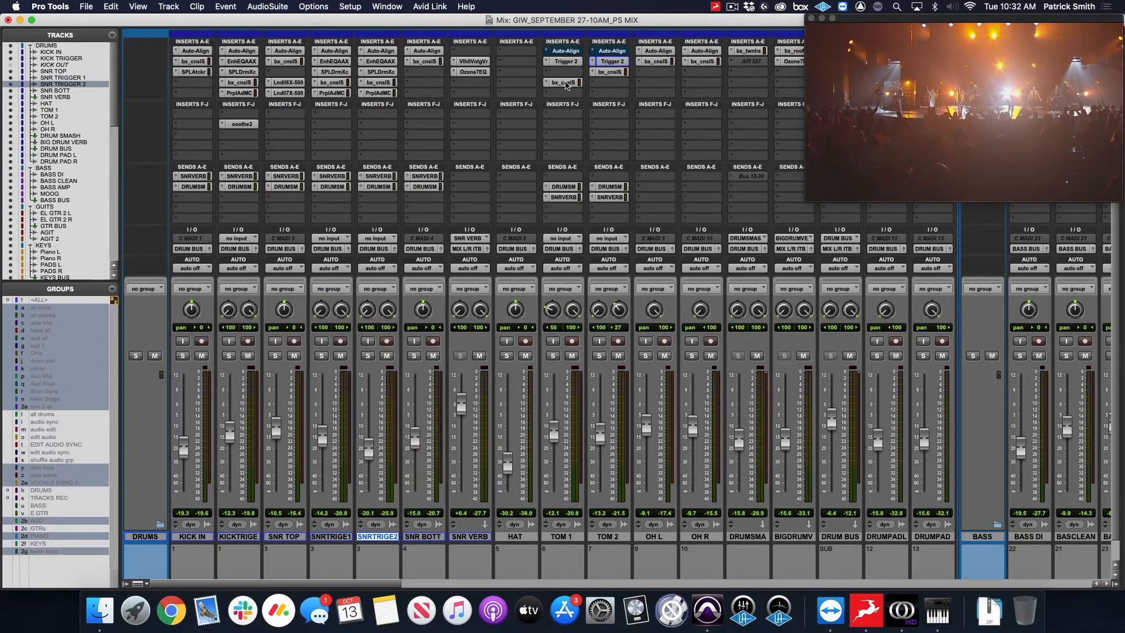
Examine the filter, EQ and dynamics settings of the bx_console SSL 4000 E insert on TOM 1 and close it.
left_click(564, 82)
left_click_drag(408, 20, 380, 17)
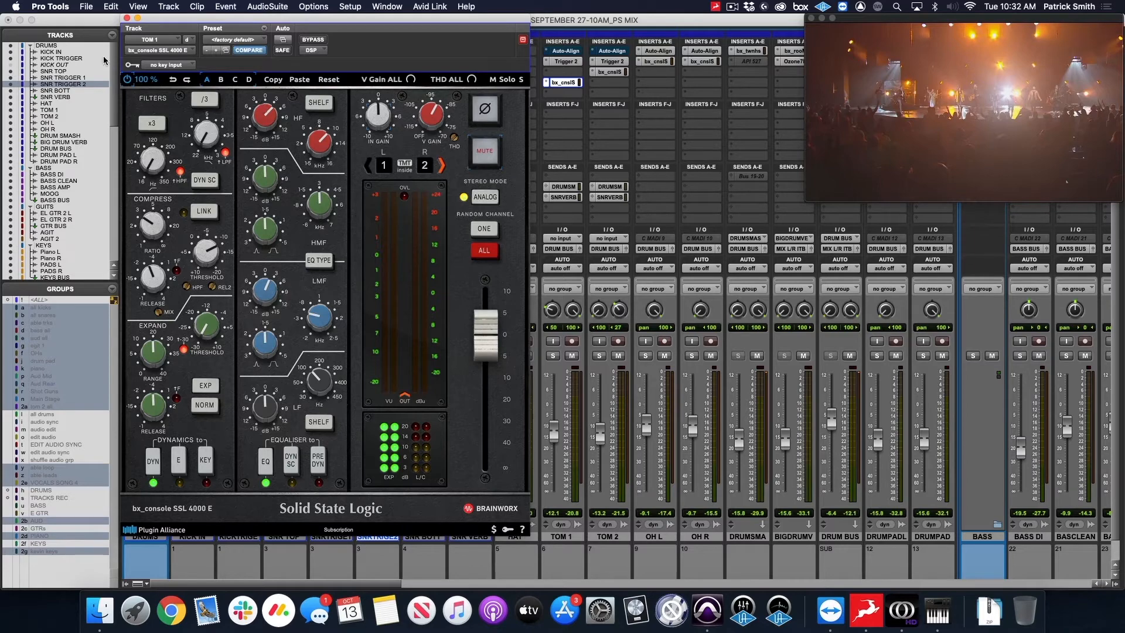
left_click(127, 18)
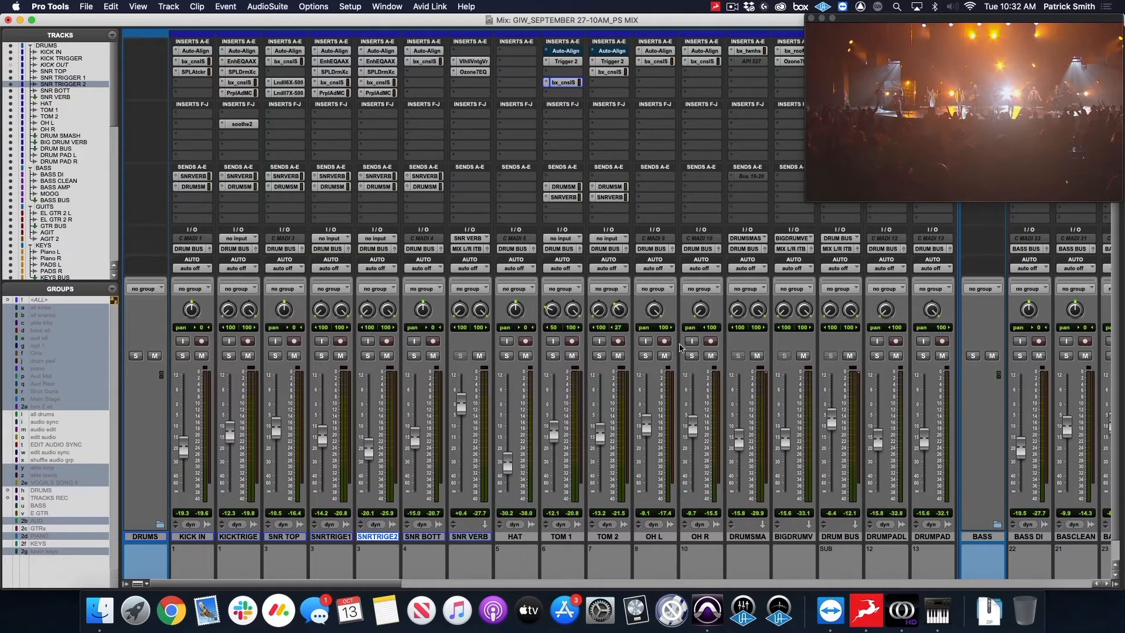
Examine the bx_townhouse compressor on DRUM SMASH and the bx_rooMS reverb on BIG DRUM VERB, closing each plug-in.
left_click_drag(874, 18, 929, 20)
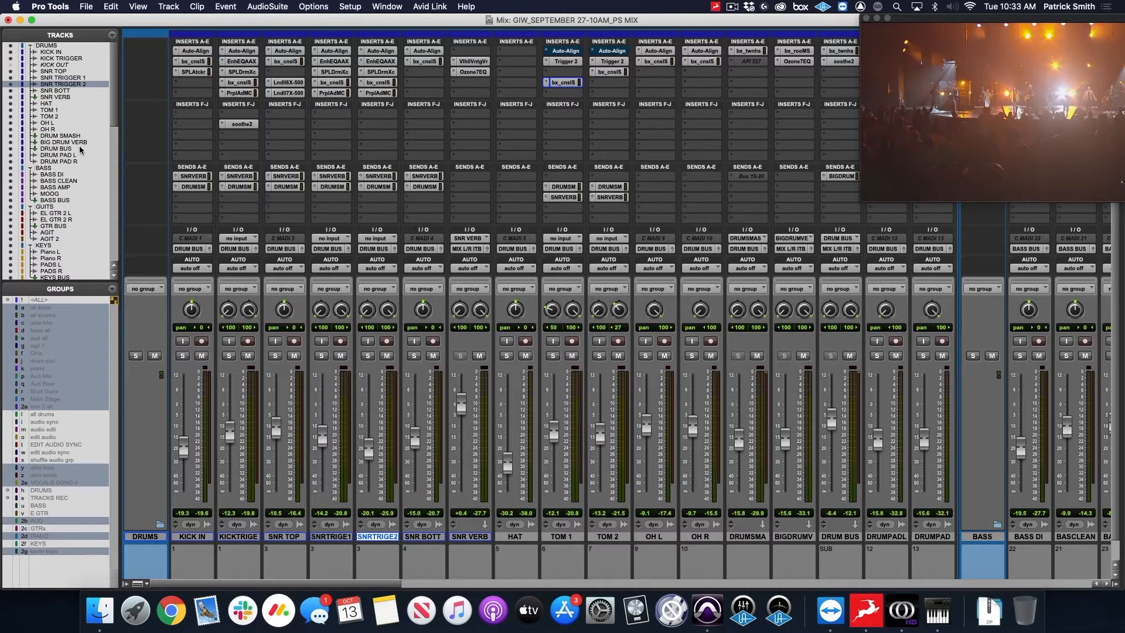
left_click(751, 51)
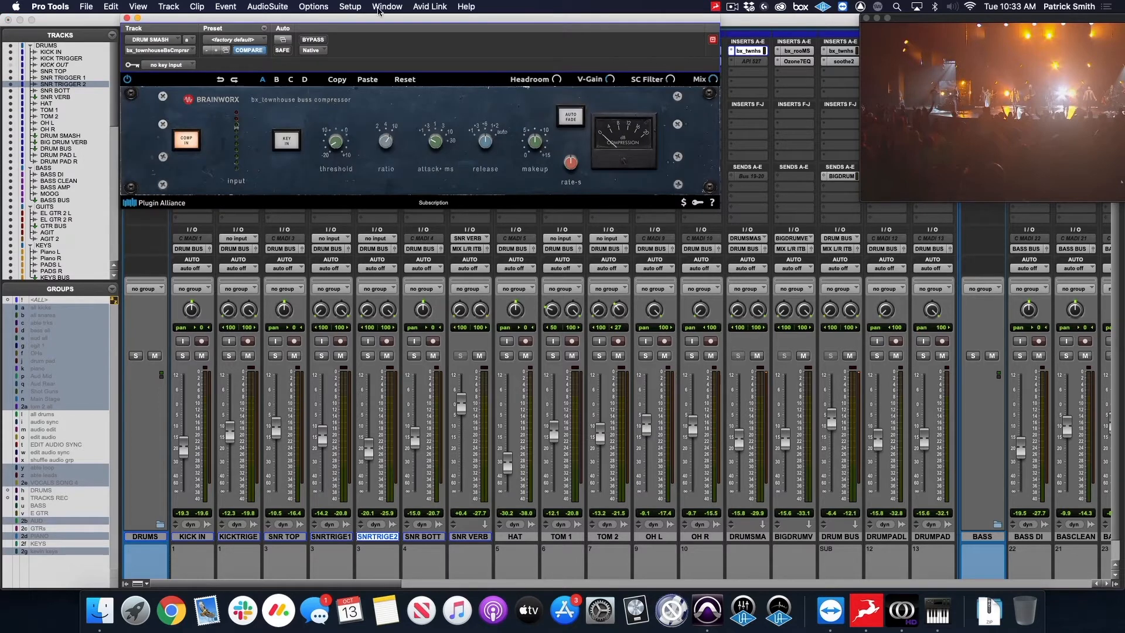
left_click_drag(419, 18, 394, 37)
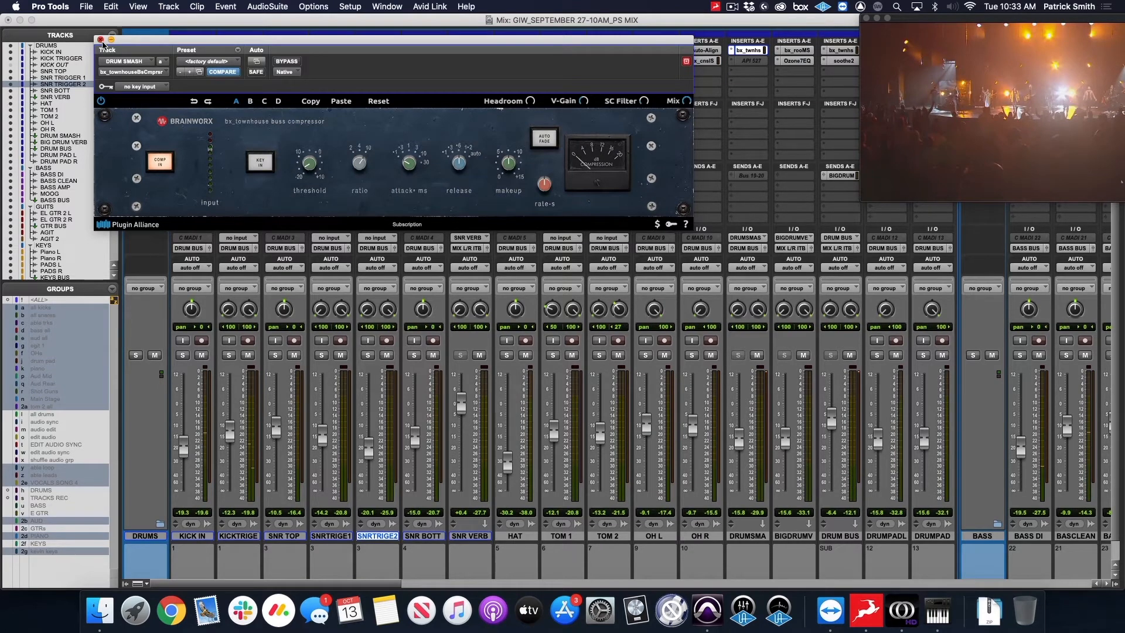
left_click(100, 39)
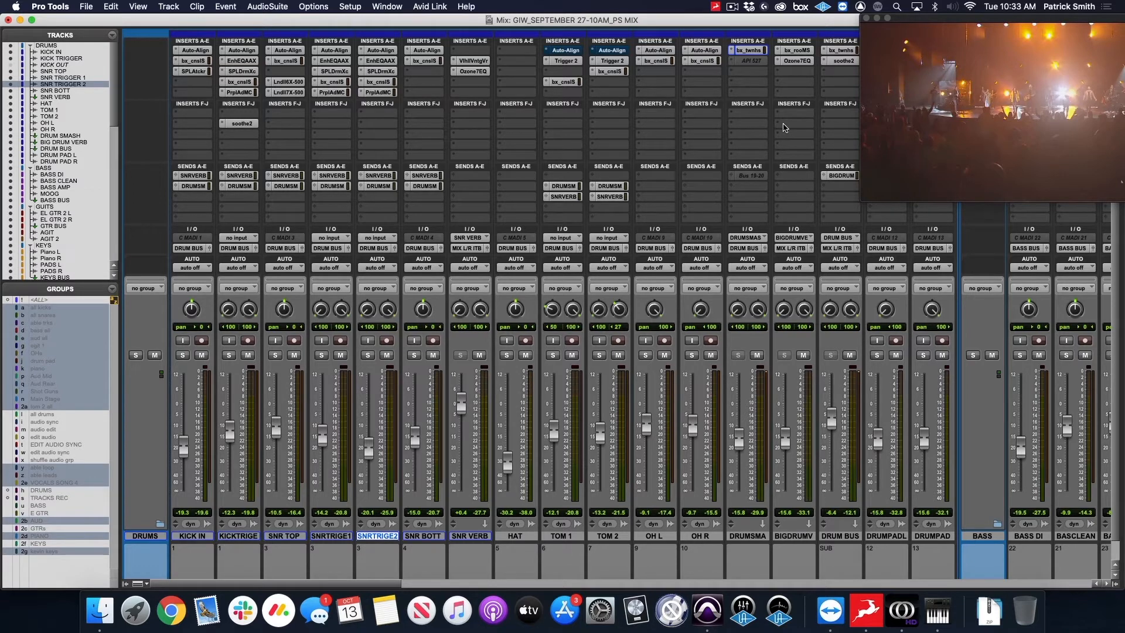
left_click(799, 50)
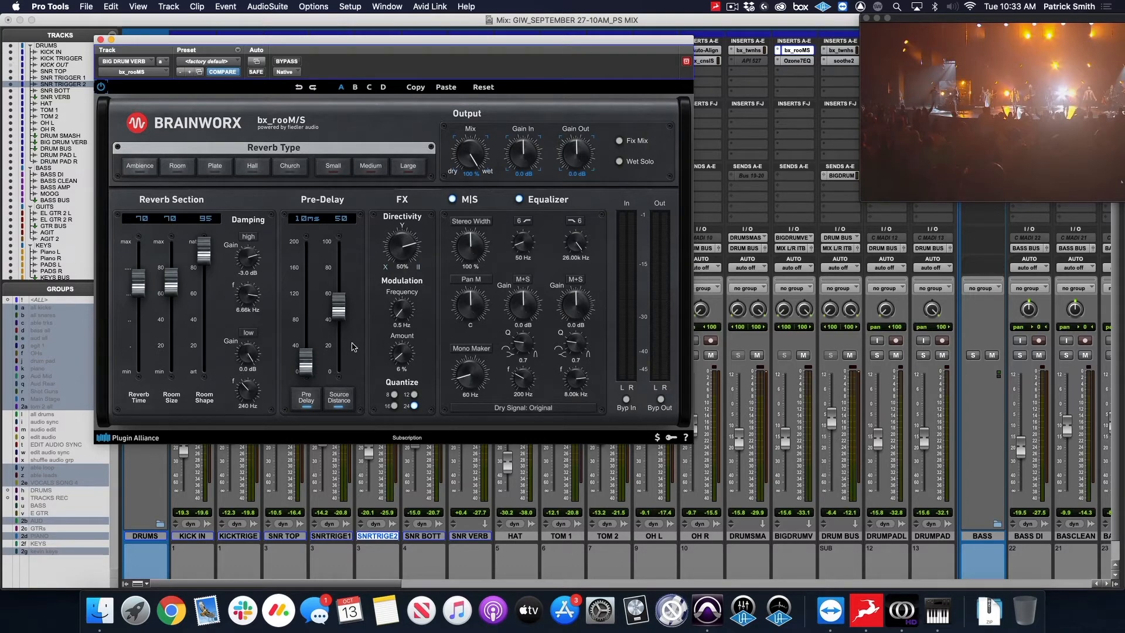
left_click(100, 40)
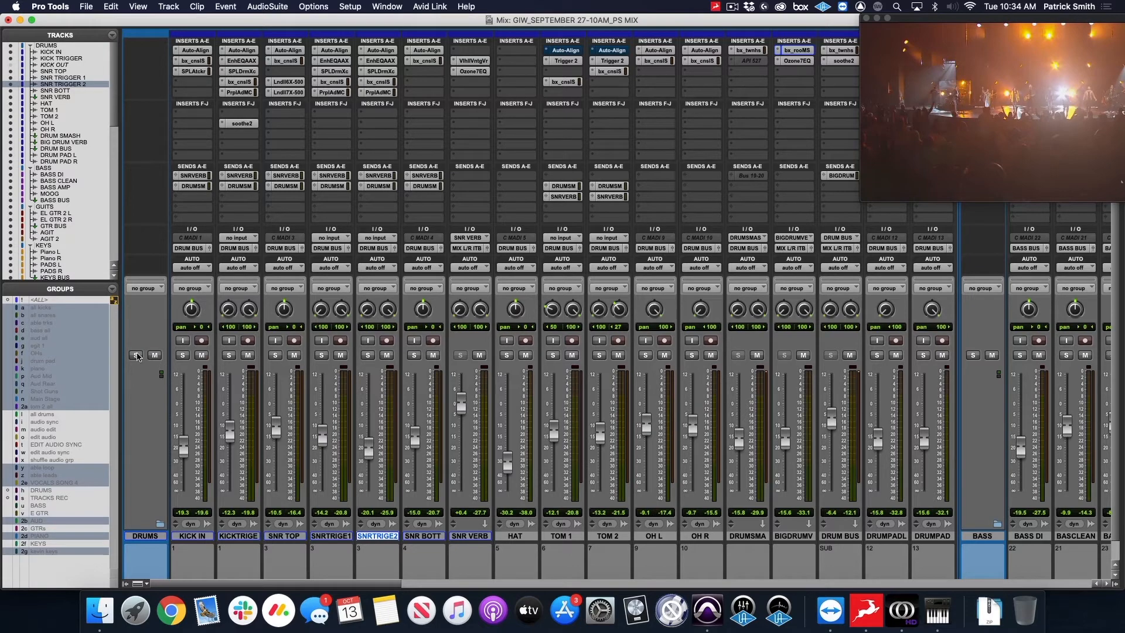
Solo the DRUMS and AUDIENCE folder tracks, moving the floating video window clear of the bus channels.
left_click(135, 355)
left_click_drag(1019, 23, 159, 24)
scroll(985, 127, "right", 1)
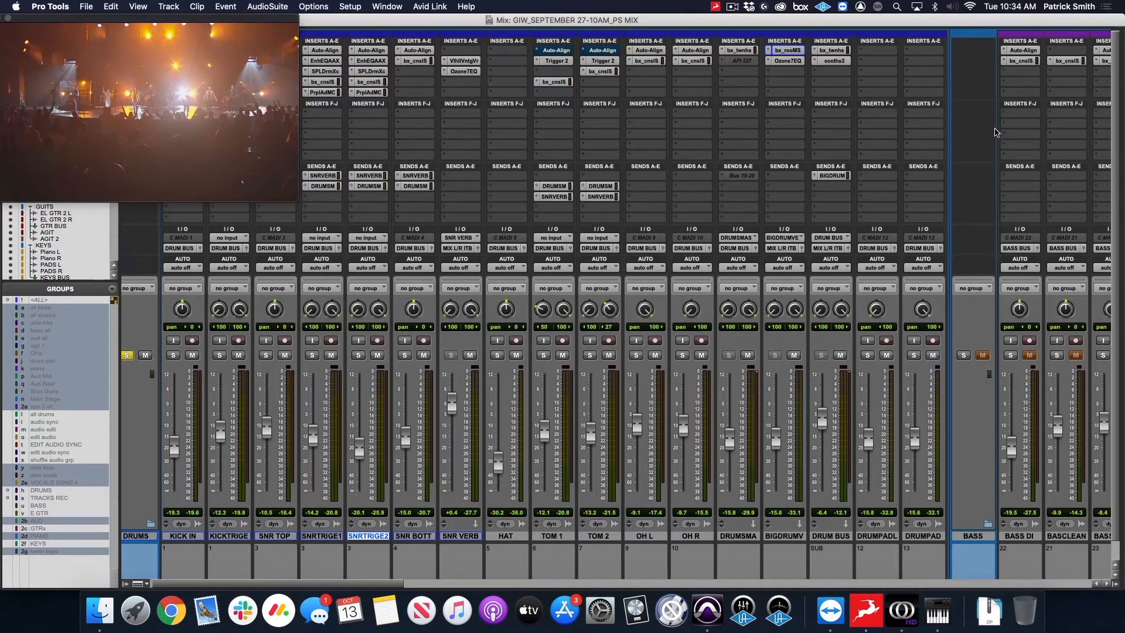
scroll(985, 127, "right", 10)
scroll(953, 190, "right", 20)
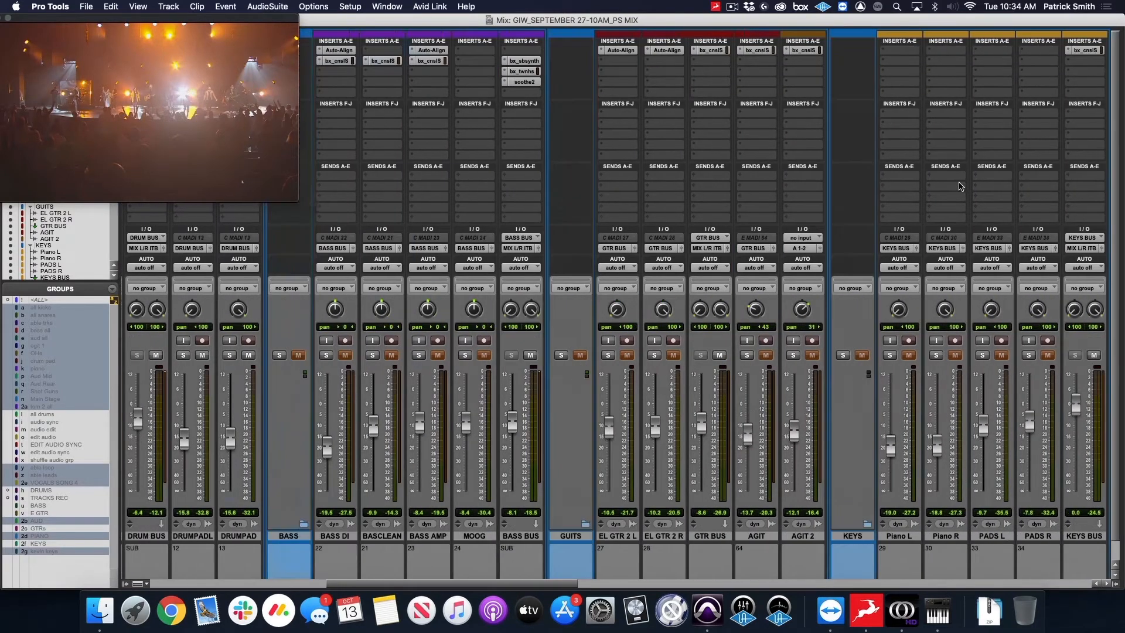
scroll(975, 181, "right", 1)
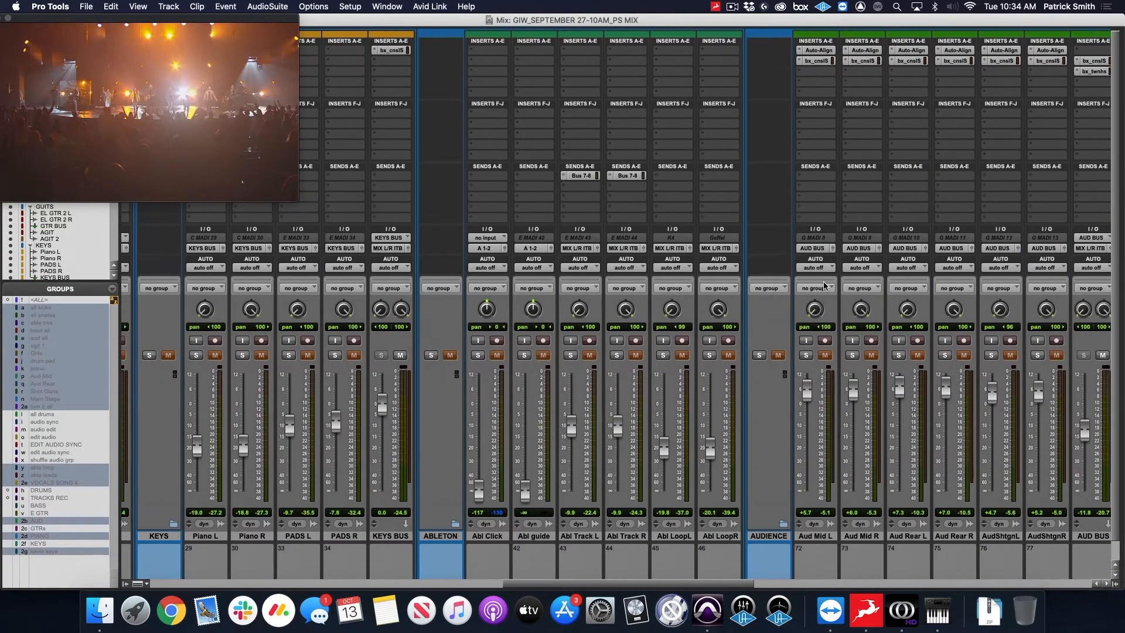
scroll(737, 230, "left", 20)
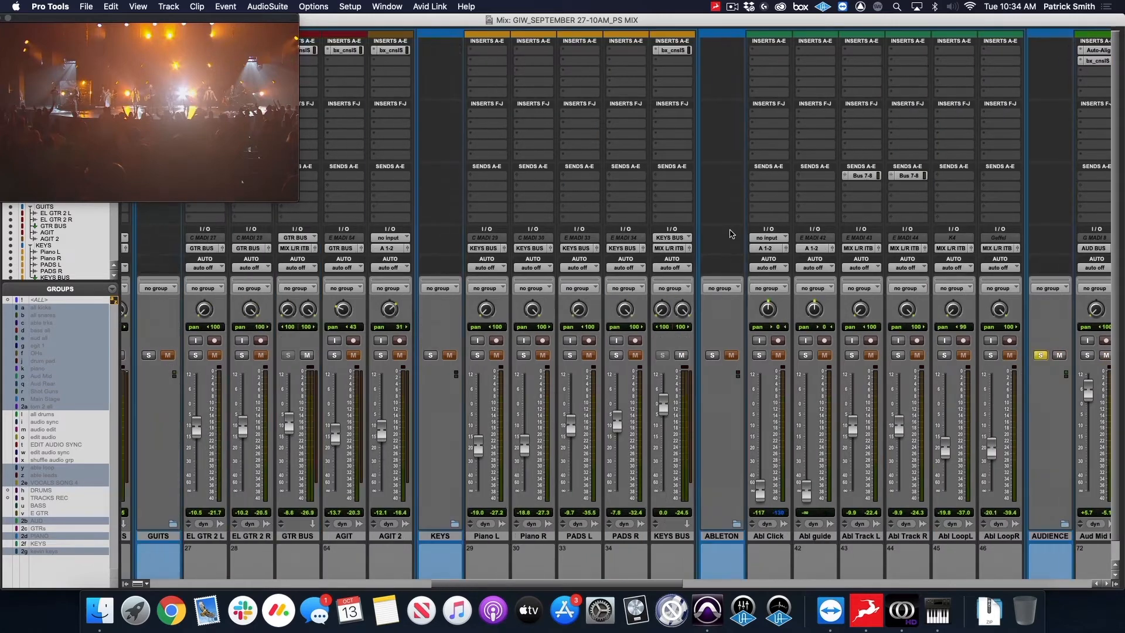
scroll(737, 231, "left", 12)
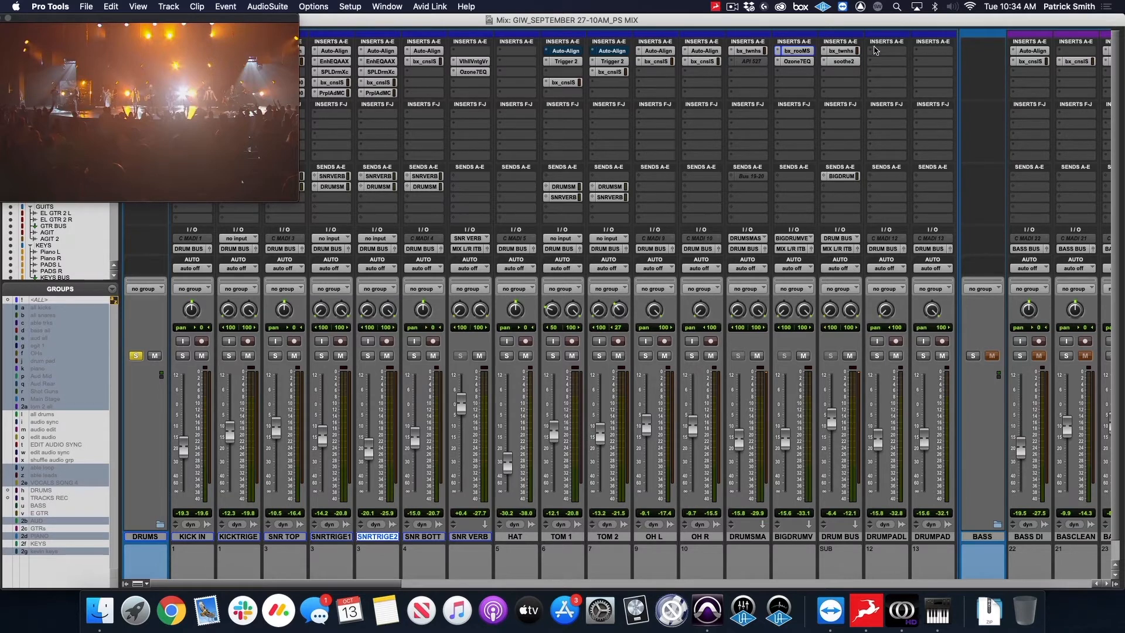
Examine the bx_townhouse compressor and soothe2 inserts on the DRUM BUS, closing the plug-in and the video window.
left_click(855, 53)
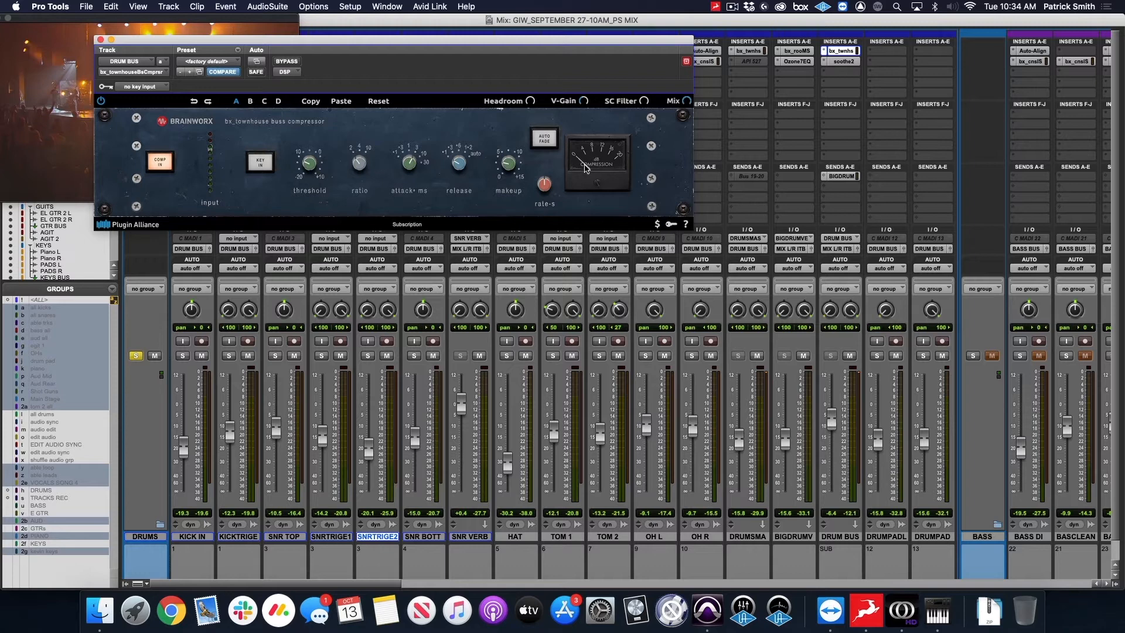
left_click(844, 62)
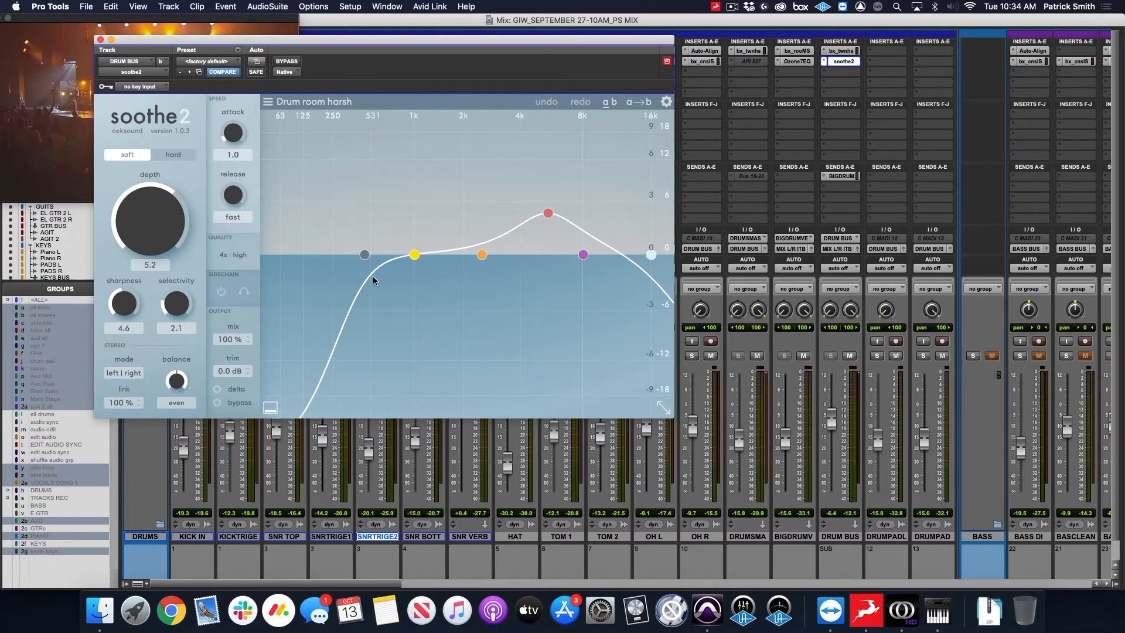
left_click(102, 41)
left_click(182, 21)
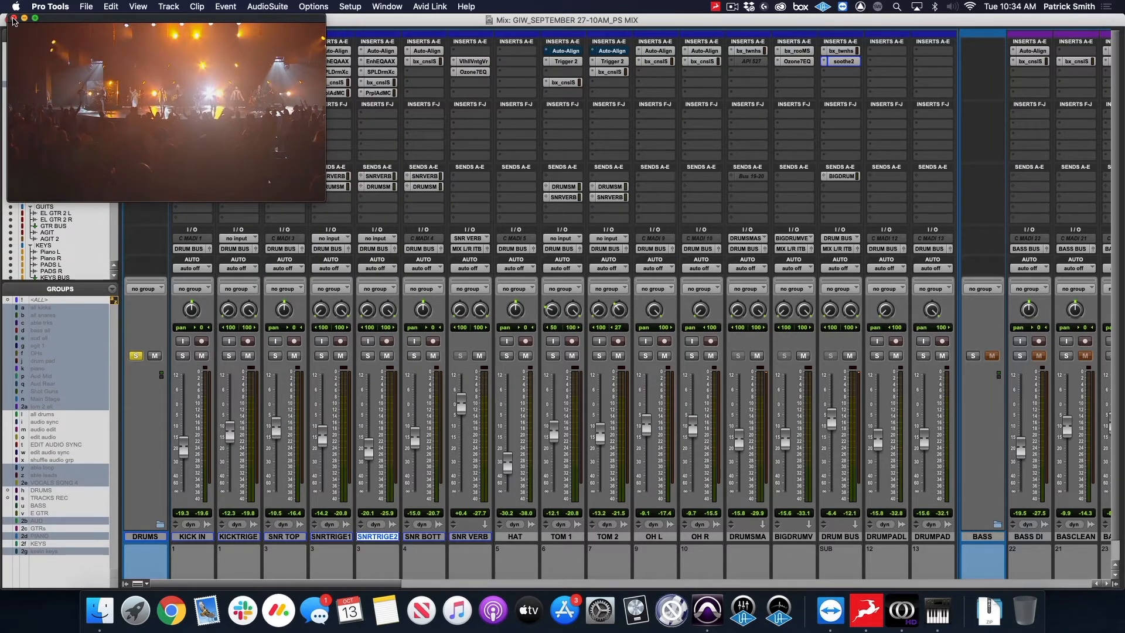
left_click(10, 18)
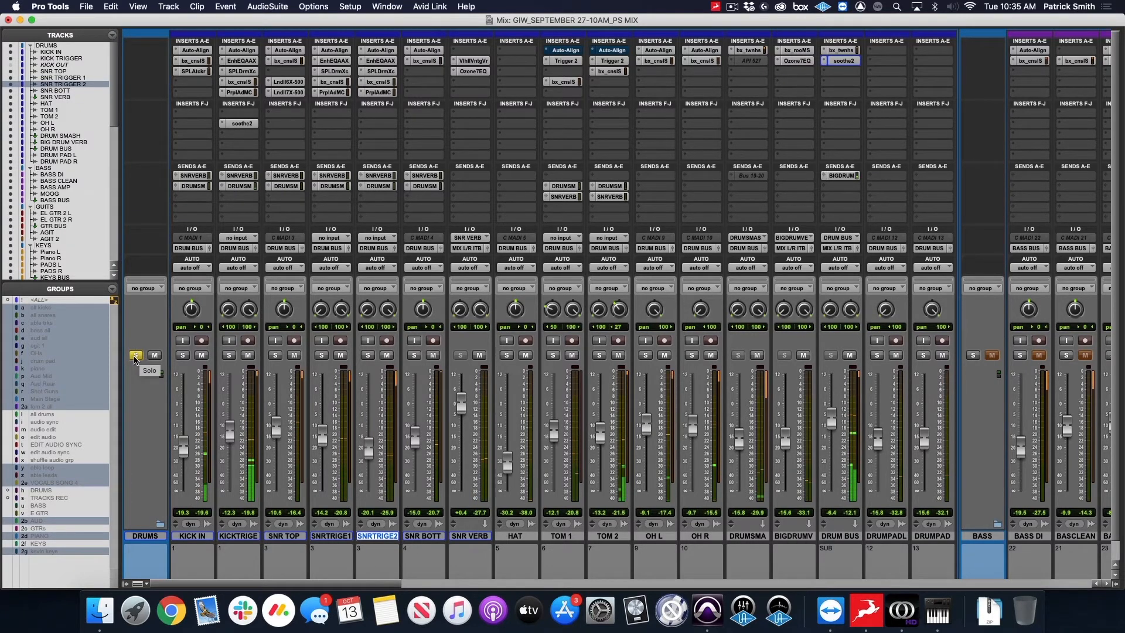
Switch the solo from the DRUMS folder to the BASS folder to audition the bass, and clear it.
left_click(137, 356)
scroll(866, 127, "right", 1)
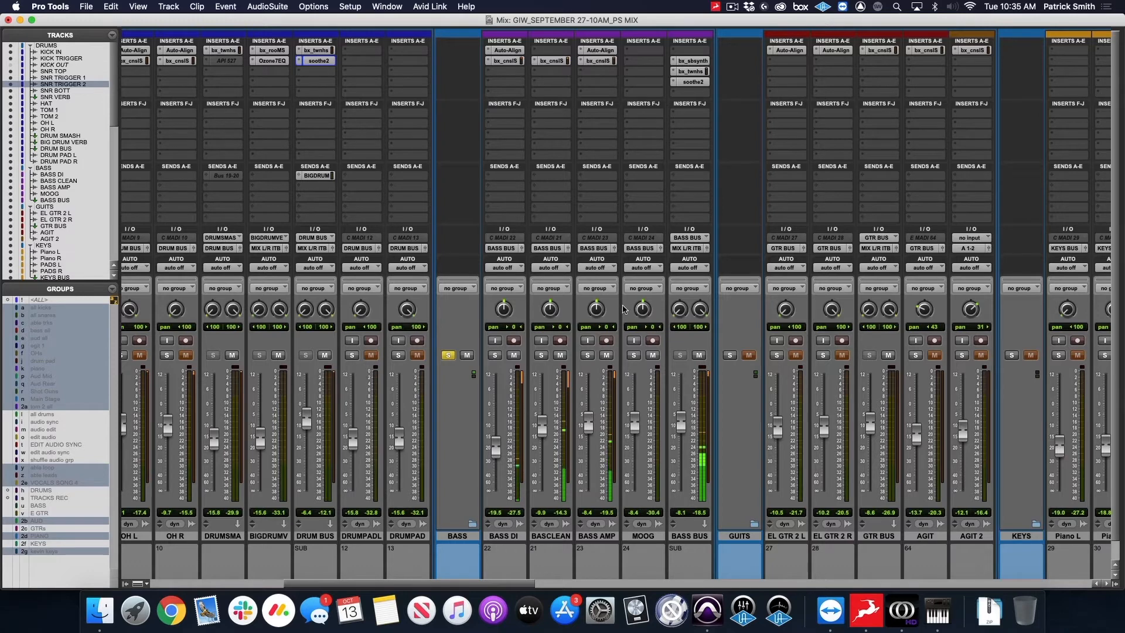
left_click(451, 356)
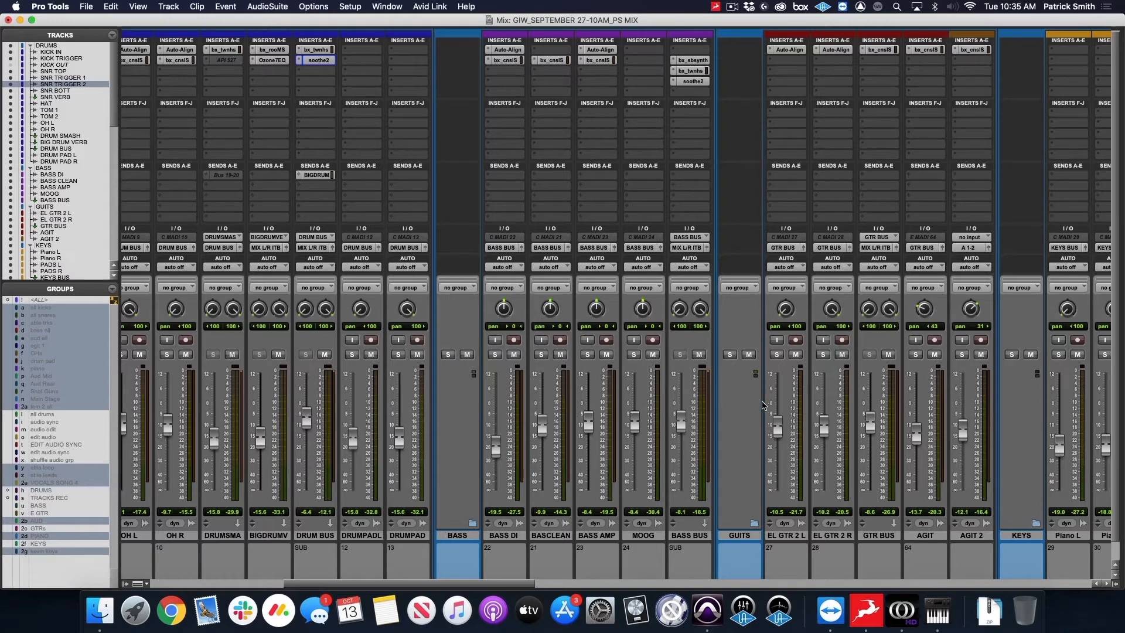
Examine the Auto-Align delay settings on the BASS DI and BASS AMP tracks, closing each plug-in.
left_click(507, 51)
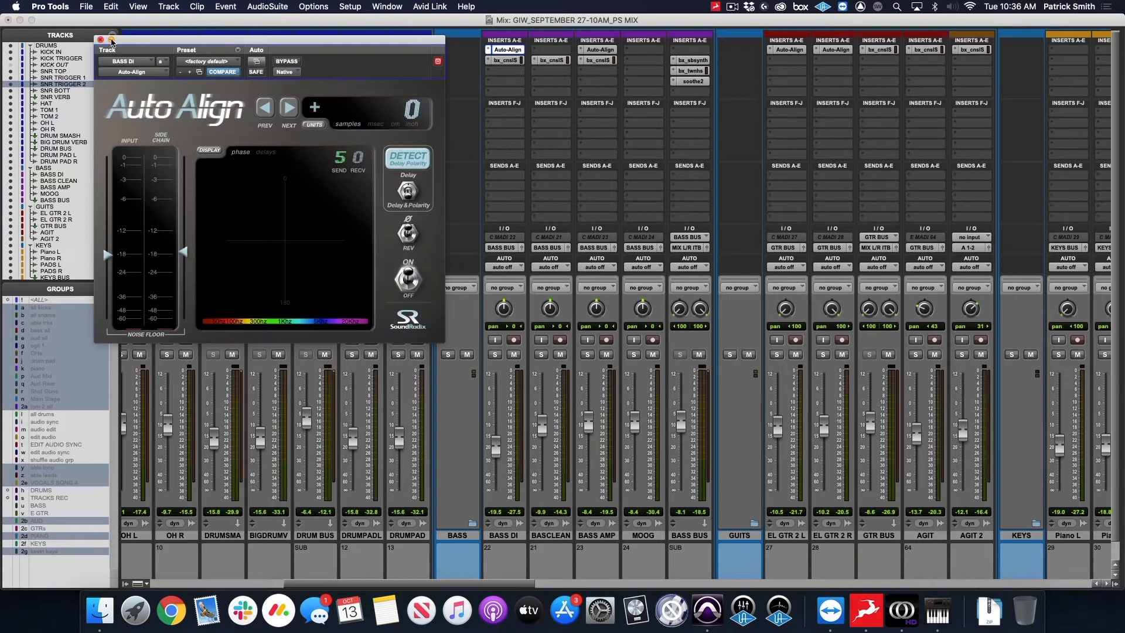
left_click(102, 39)
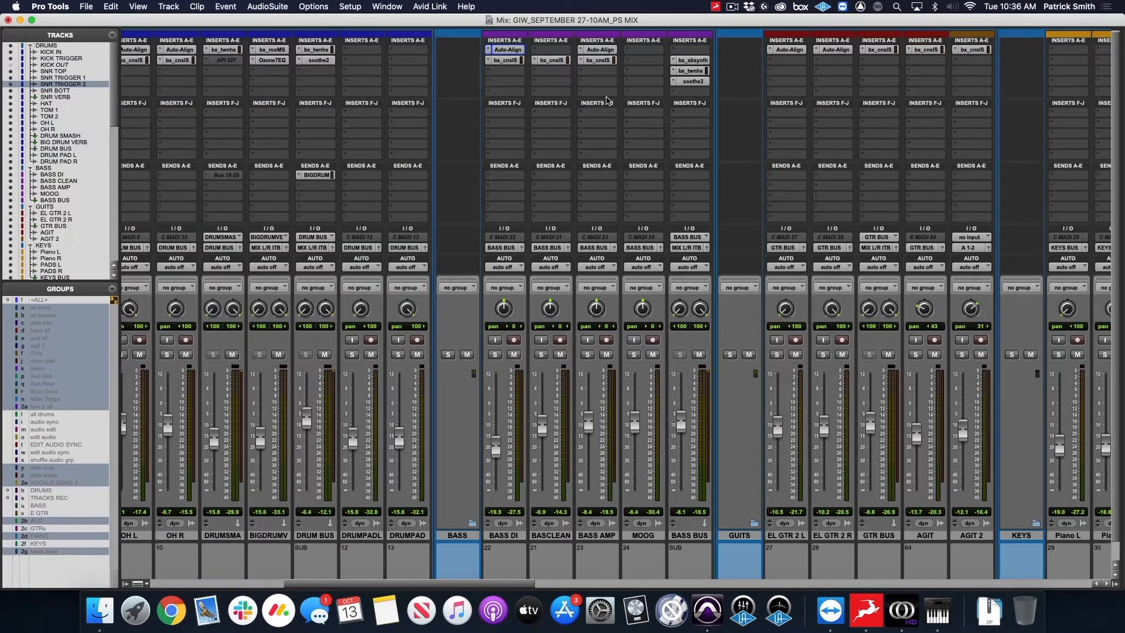
left_click(600, 50)
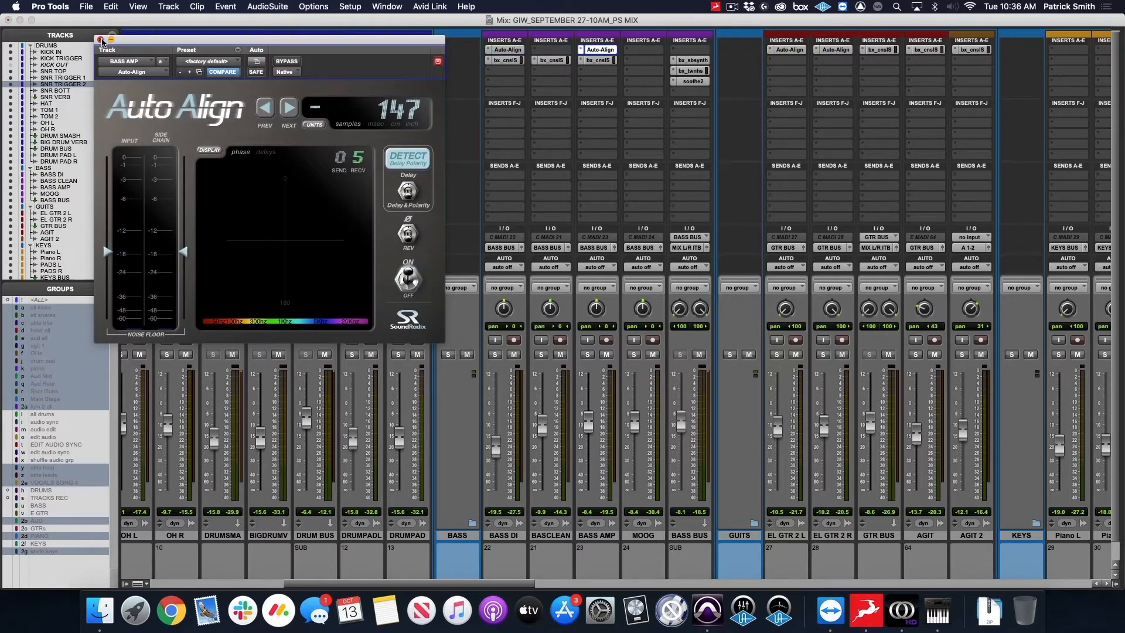
left_click(101, 40)
Examine the filter, EQ and compressor settings of the bx_console SSL 4000 E insert on BASS DI and close it.
left_click(507, 60)
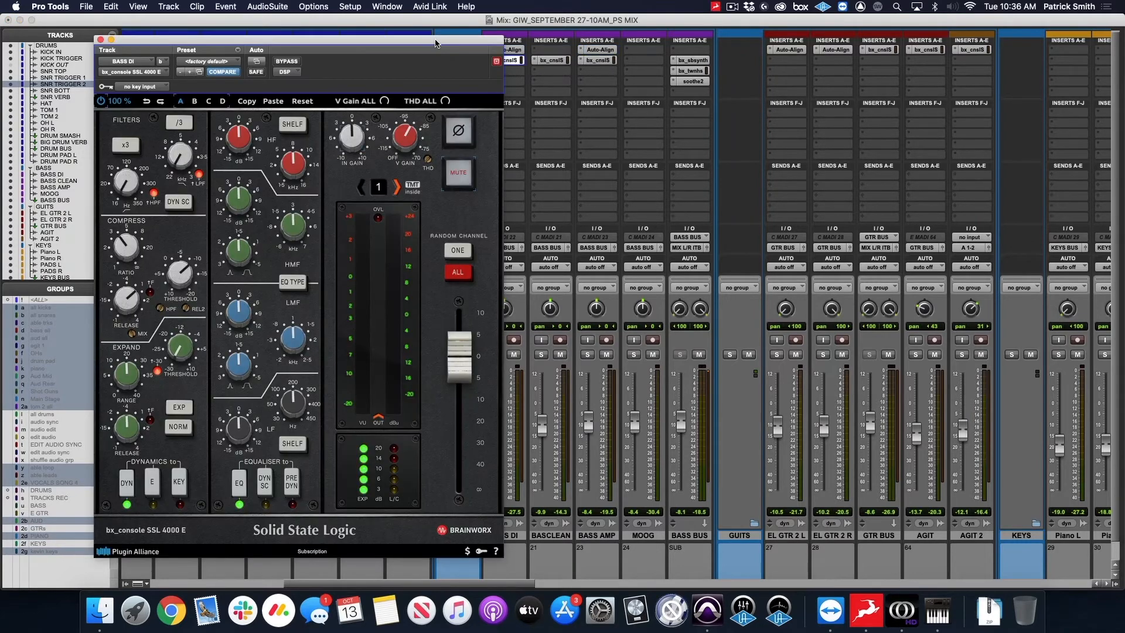
left_click_drag(436, 42, 359, 21)
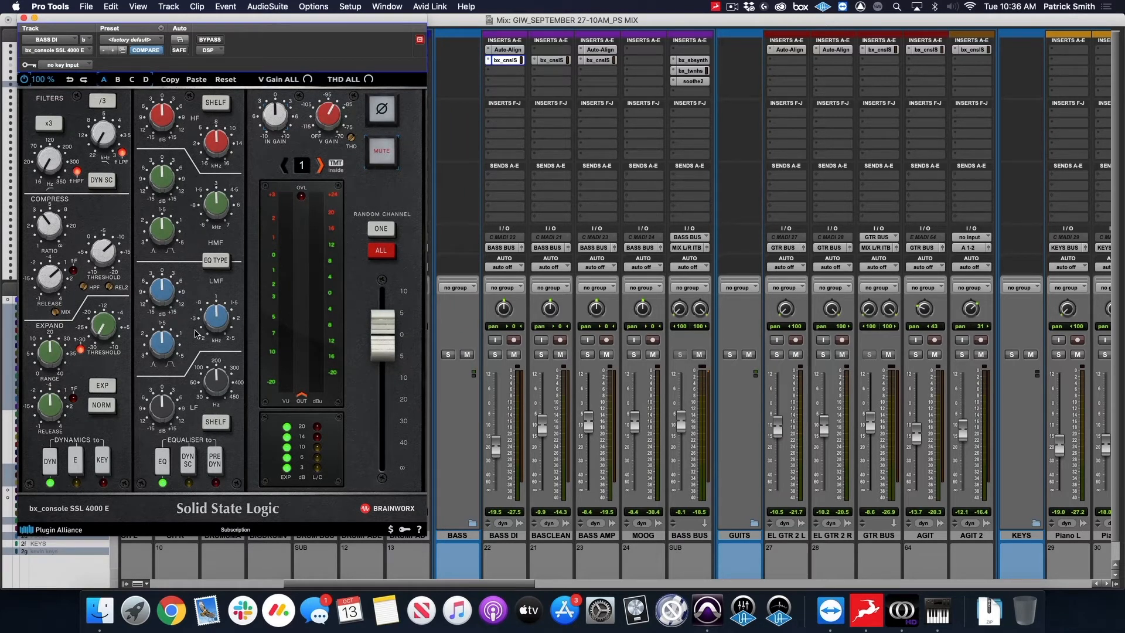
left_click(24, 18)
Examine the bx_console SSL 4000 E settings on the BASS CLEAN and BASS AMP tracks, closing each plug-in.
left_click(556, 62)
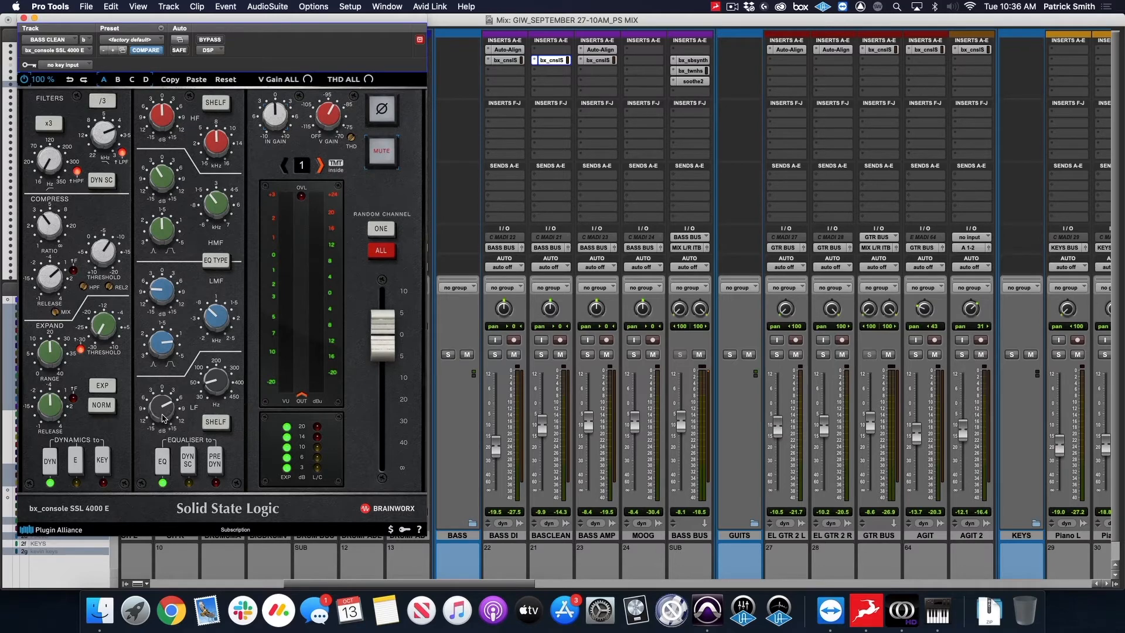
mouse_move(163, 417)
mouse_move(217, 386)
left_click(24, 18)
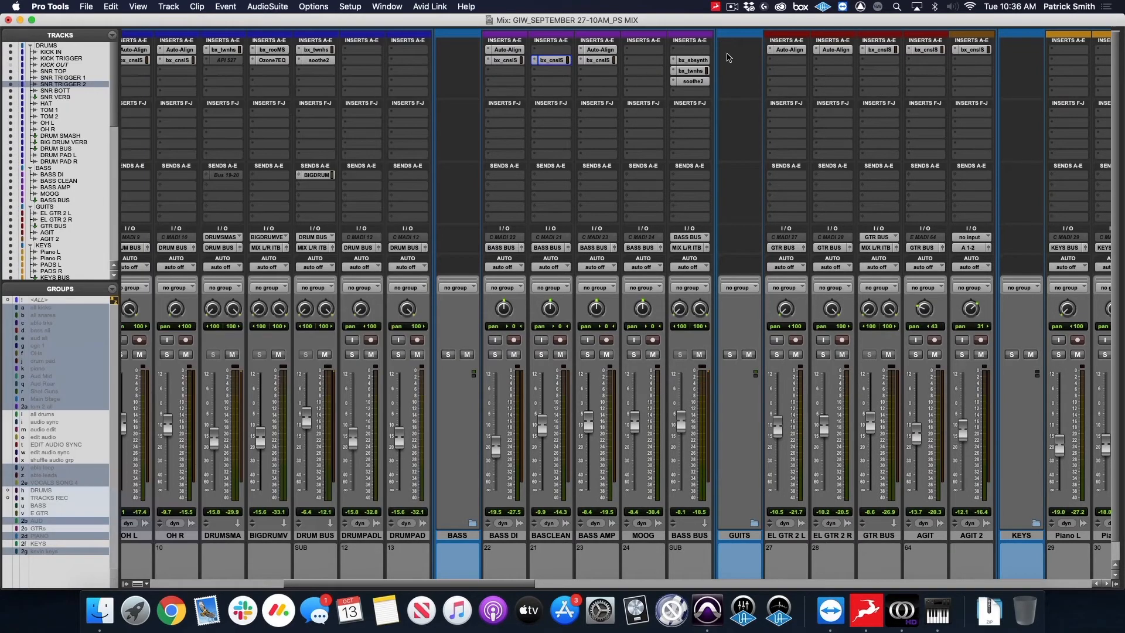
left_click(604, 61)
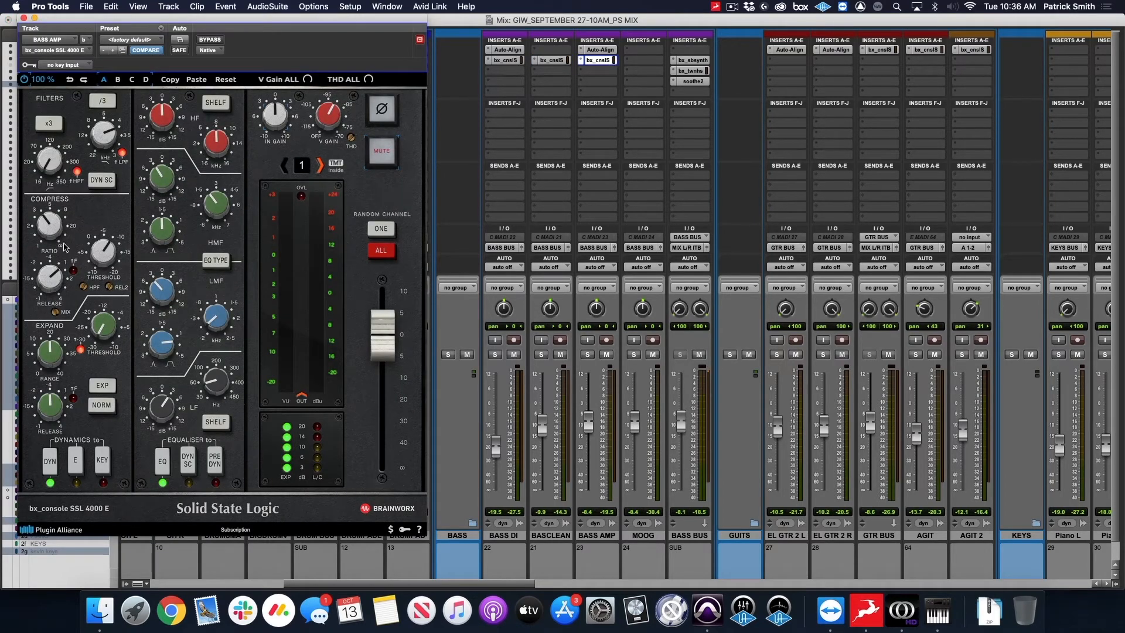
left_click(24, 18)
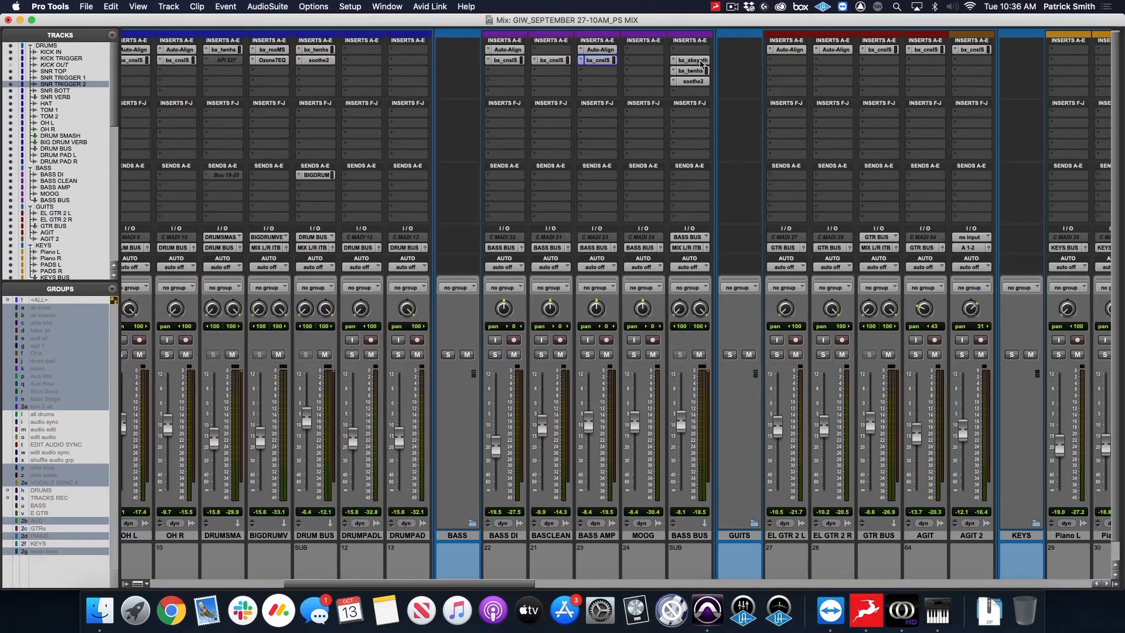
Examine the sub, edge and filter settings of the bx_subsynth insert on BASS BUS and close it.
left_click(702, 63)
left_click_drag(169, 16, 228, 17)
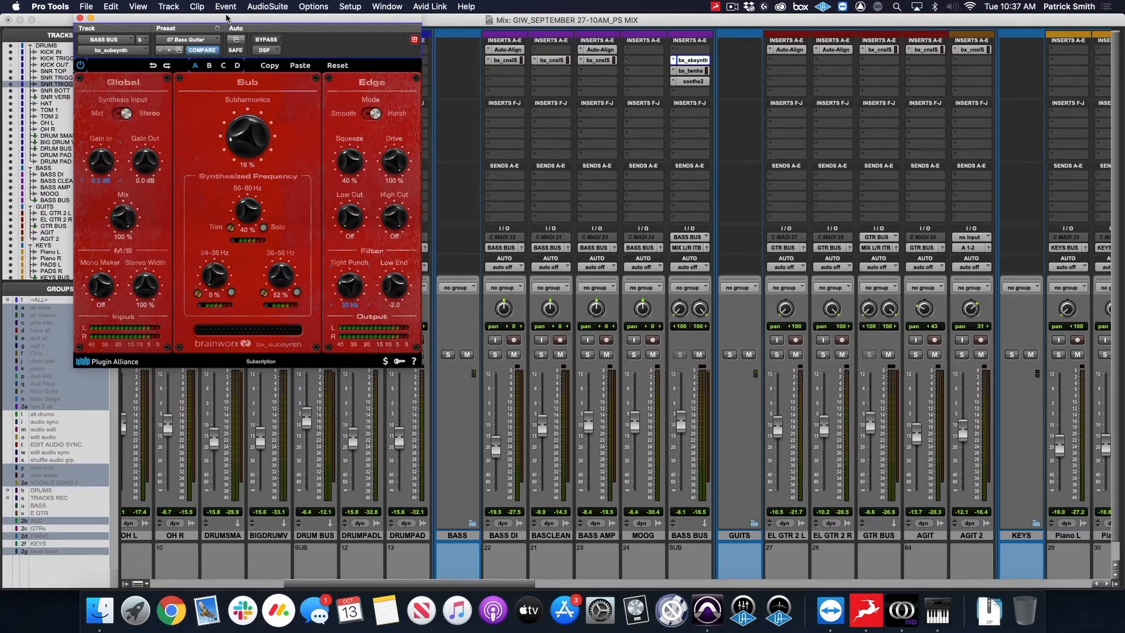
left_click_drag(240, 20, 228, 17)
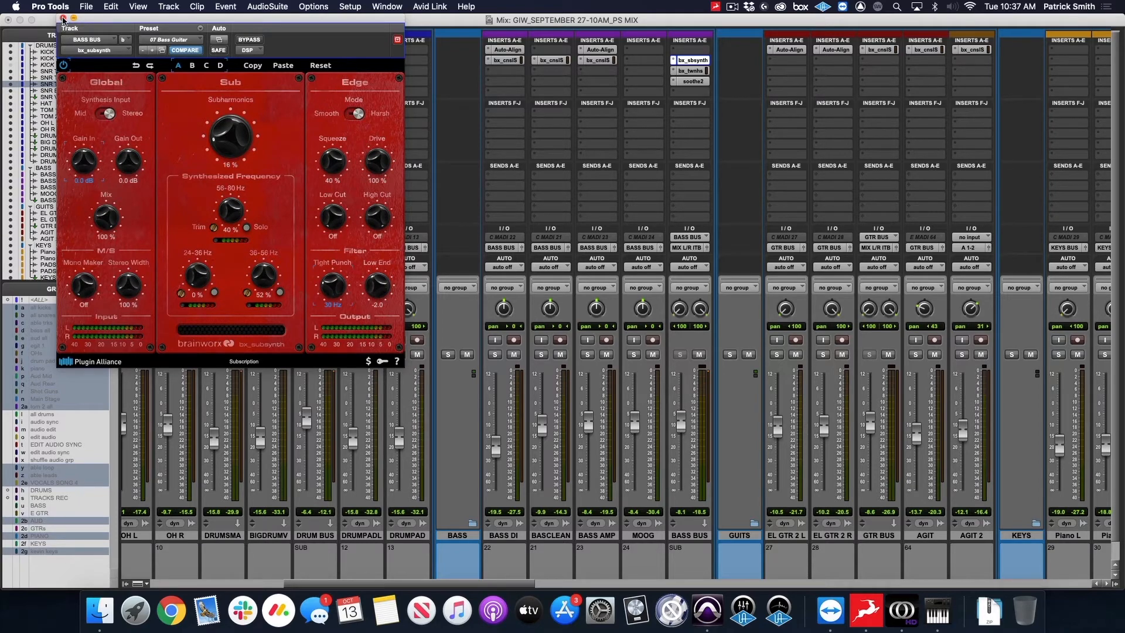
left_click(64, 18)
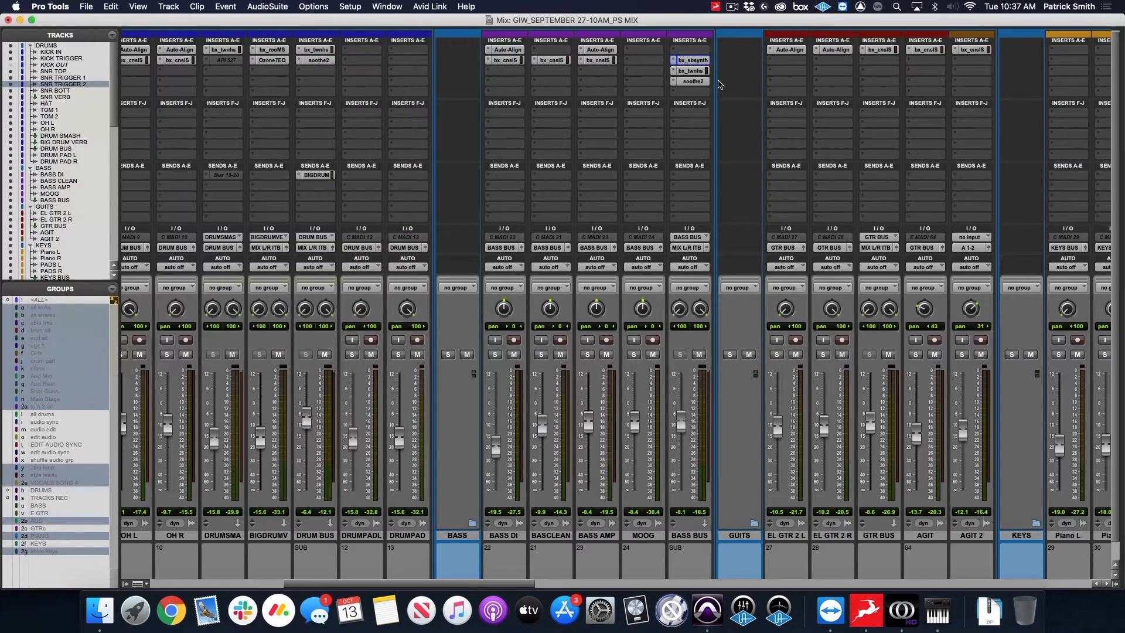
Examine the bx_townhouse buss compressor on BASS BUS and open its soothe2 insert.
left_click(693, 81)
left_click(694, 70)
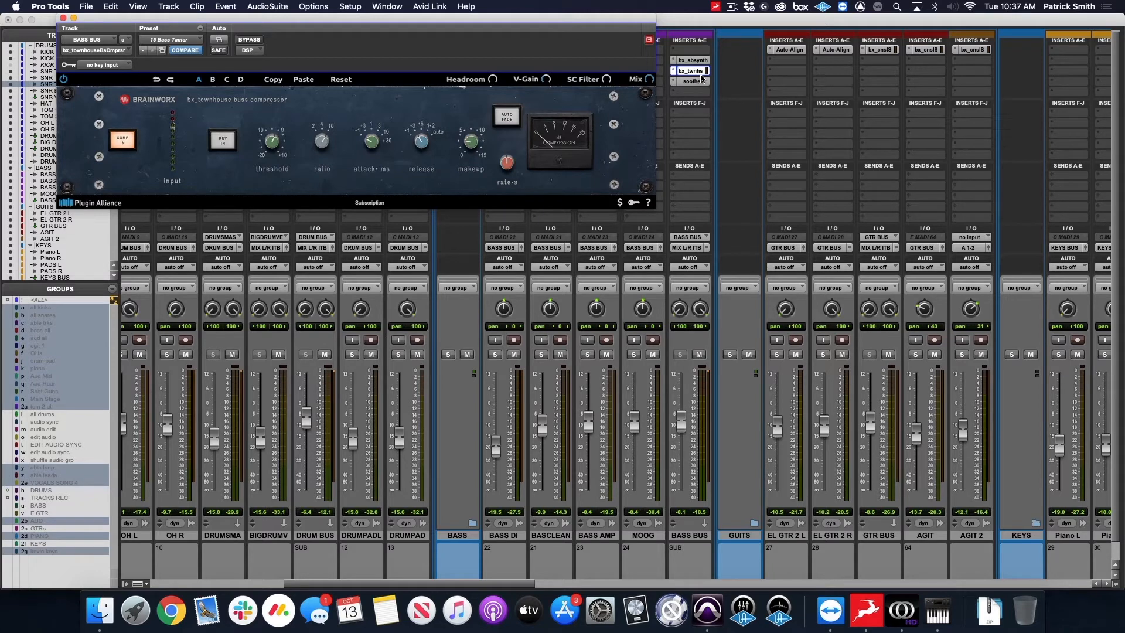
left_click(701, 82)
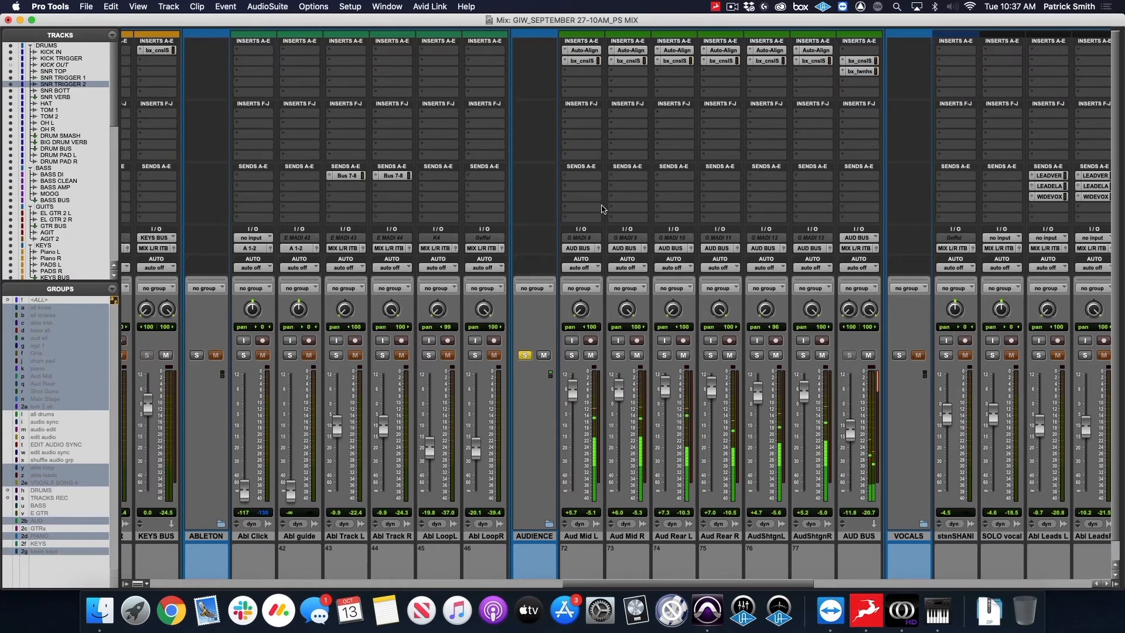
Review the bx_subsynth, bx_townhouse and soothe2 inserts on BASS BUS during soloed bass playback, close them and clear the BASS folder's solo.
scroll(606, 221, "left", 5)
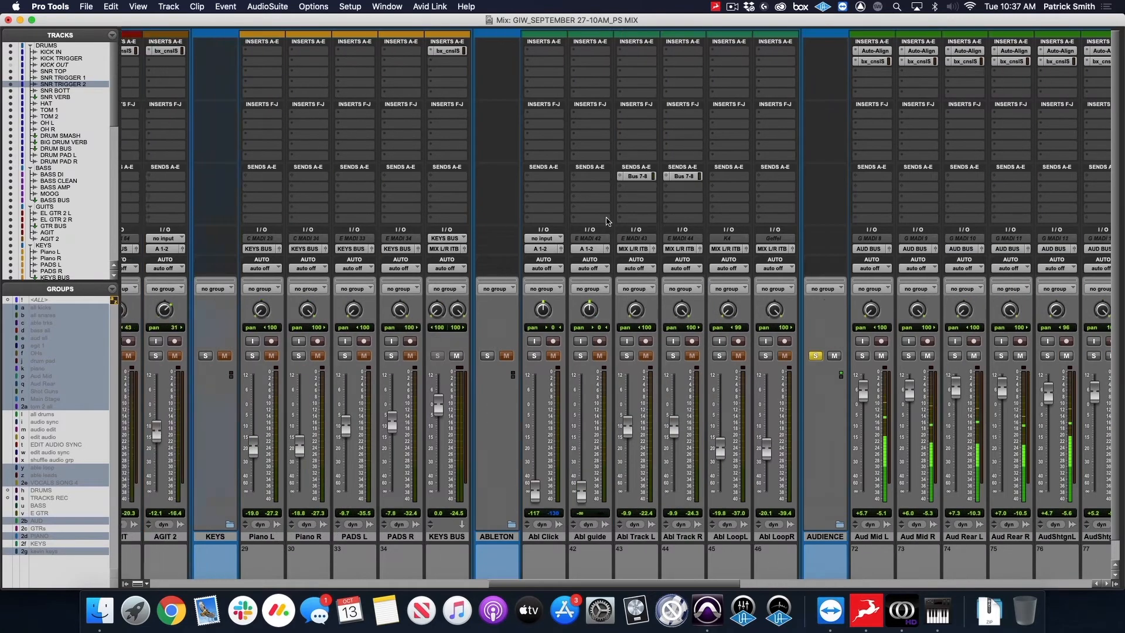
scroll(606, 221, "left", 10)
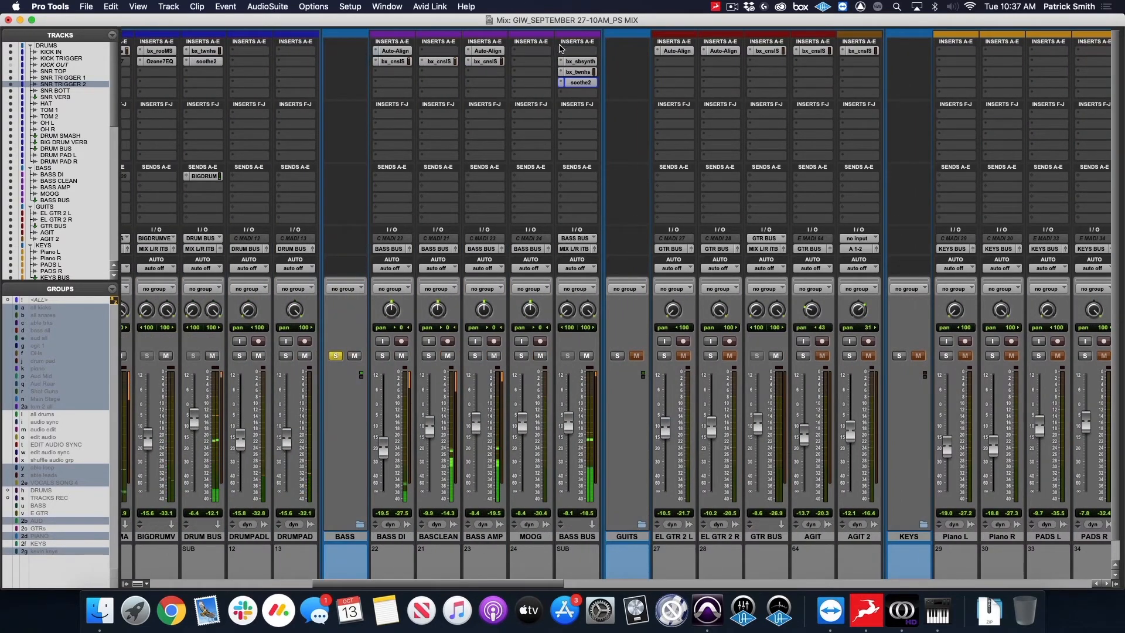
left_click(580, 61)
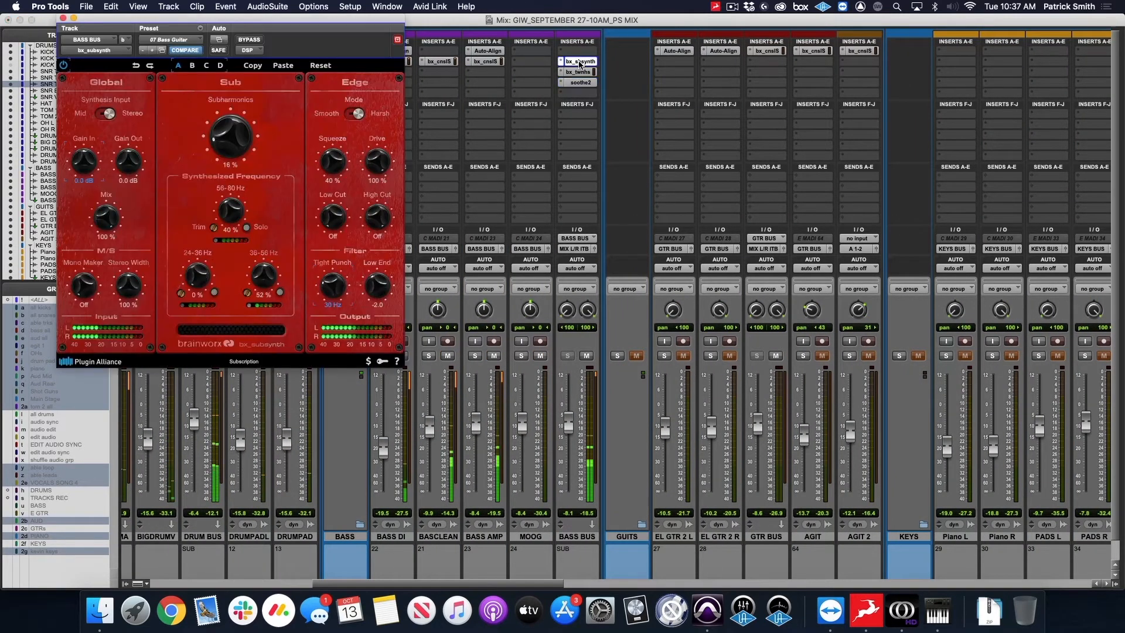
left_click(578, 72)
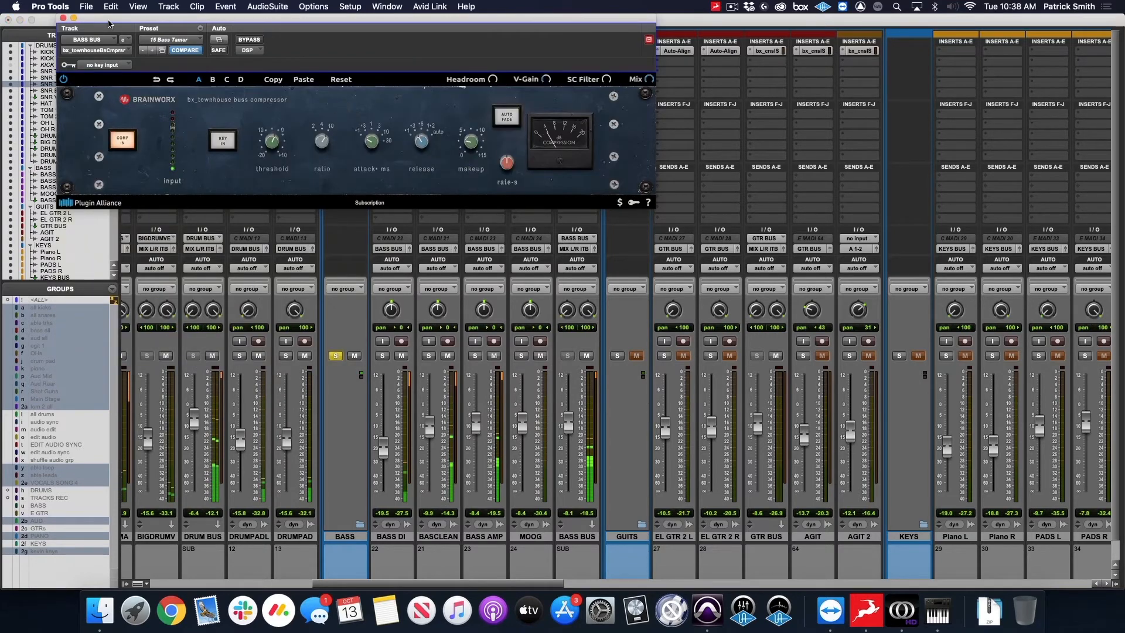
left_click(63, 19)
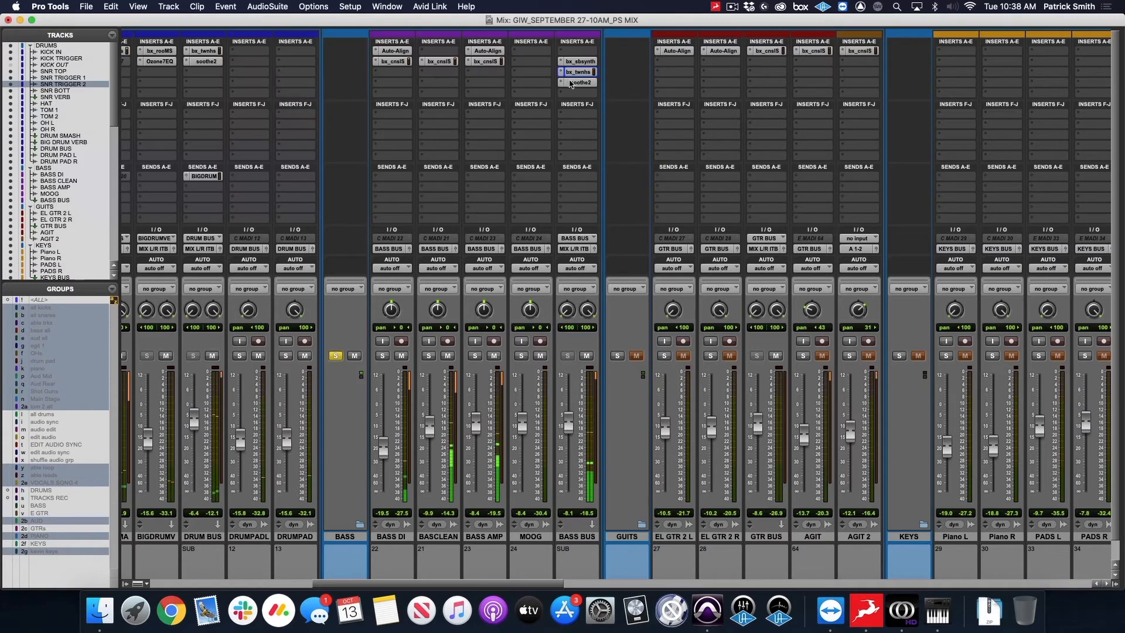
left_click(579, 83)
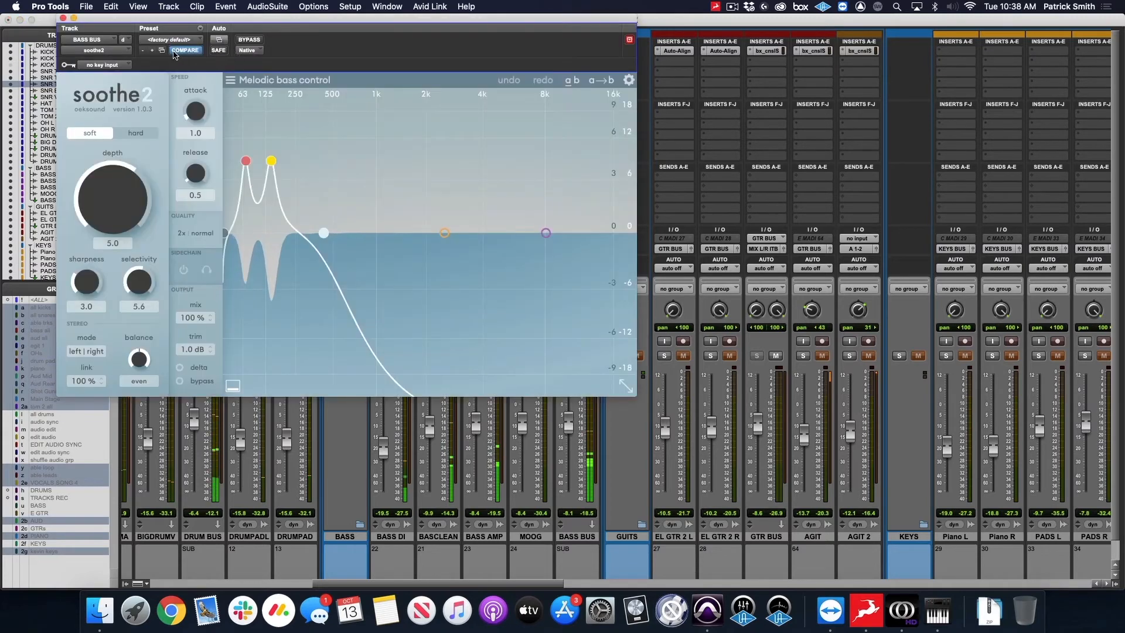
left_click(63, 18)
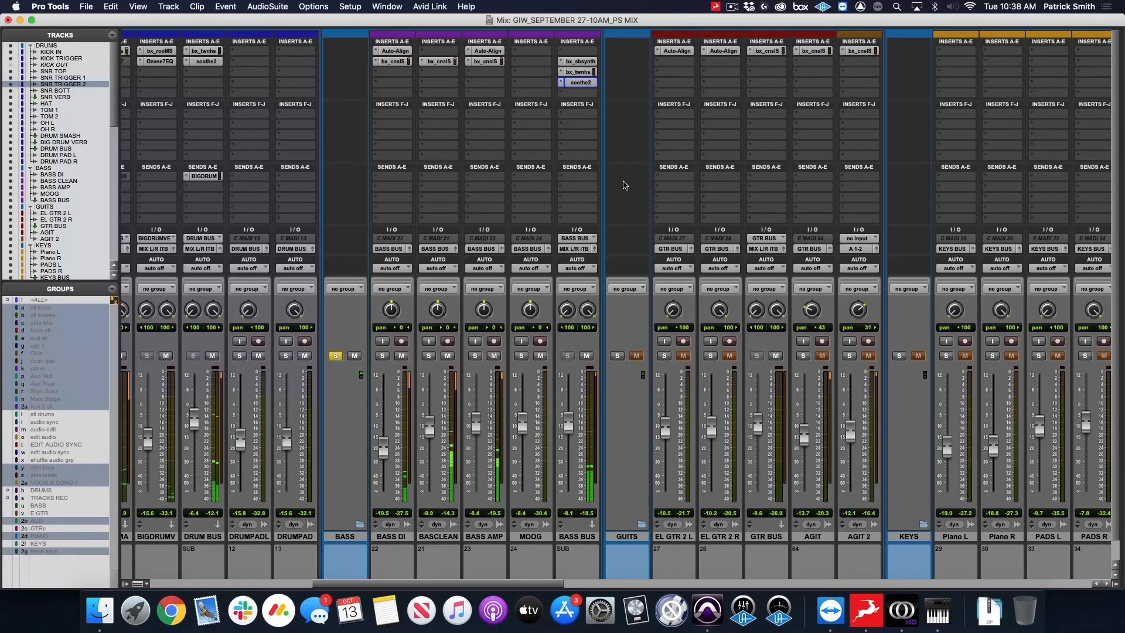
left_click(336, 355)
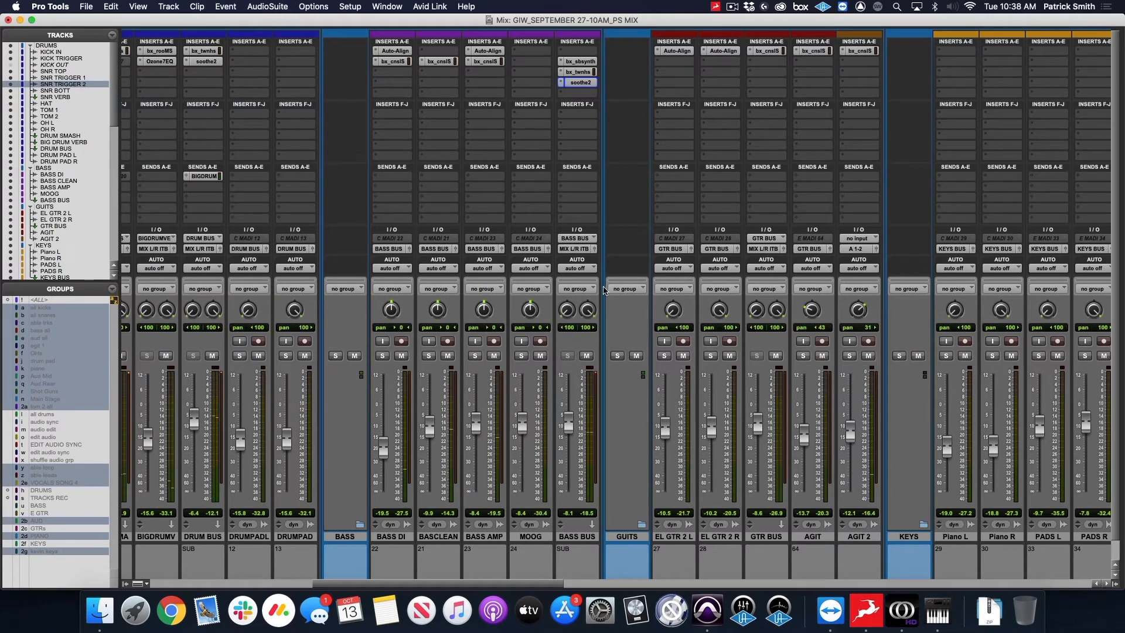
Audition the KEYS folder in solo and examine the bx_console SSL 4000 E insert on KEYS BUS.
scroll(610, 281, "right", 10)
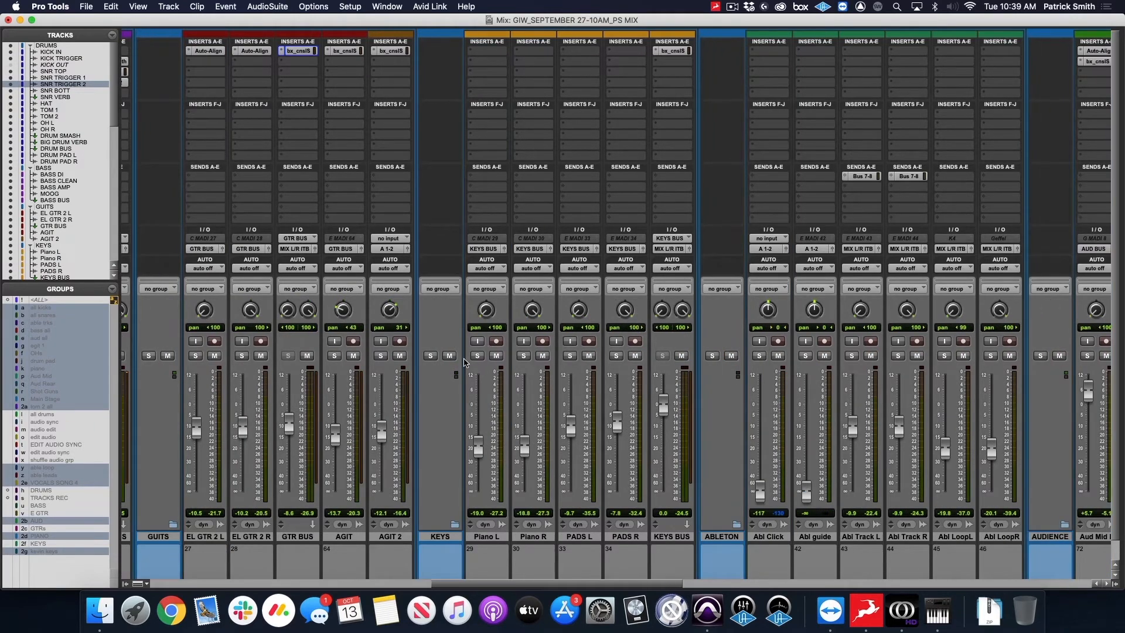
left_click(432, 356)
scroll(432, 359, "right", 2)
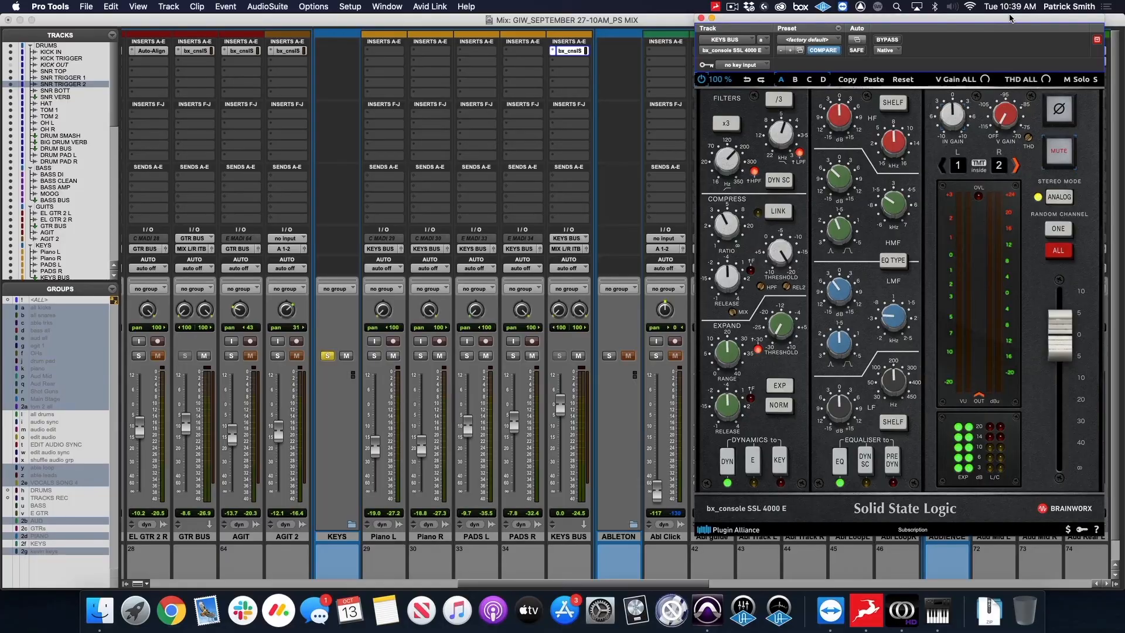
left_click_drag(1010, 16, 982, 16)
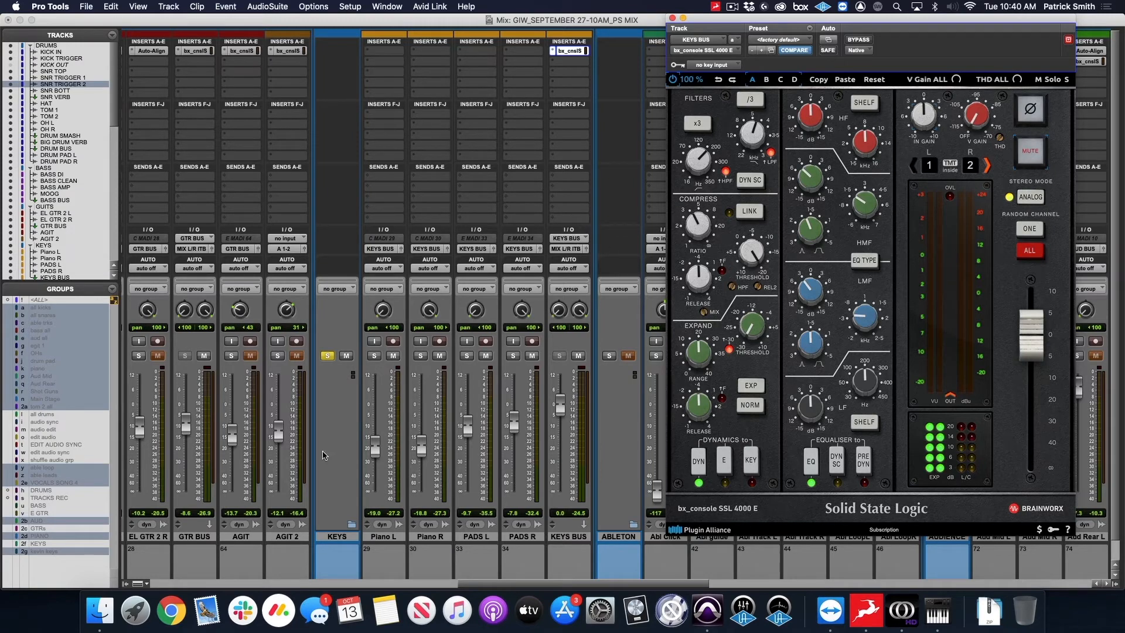
left_click(327, 356)
left_click(328, 357)
left_click(328, 356)
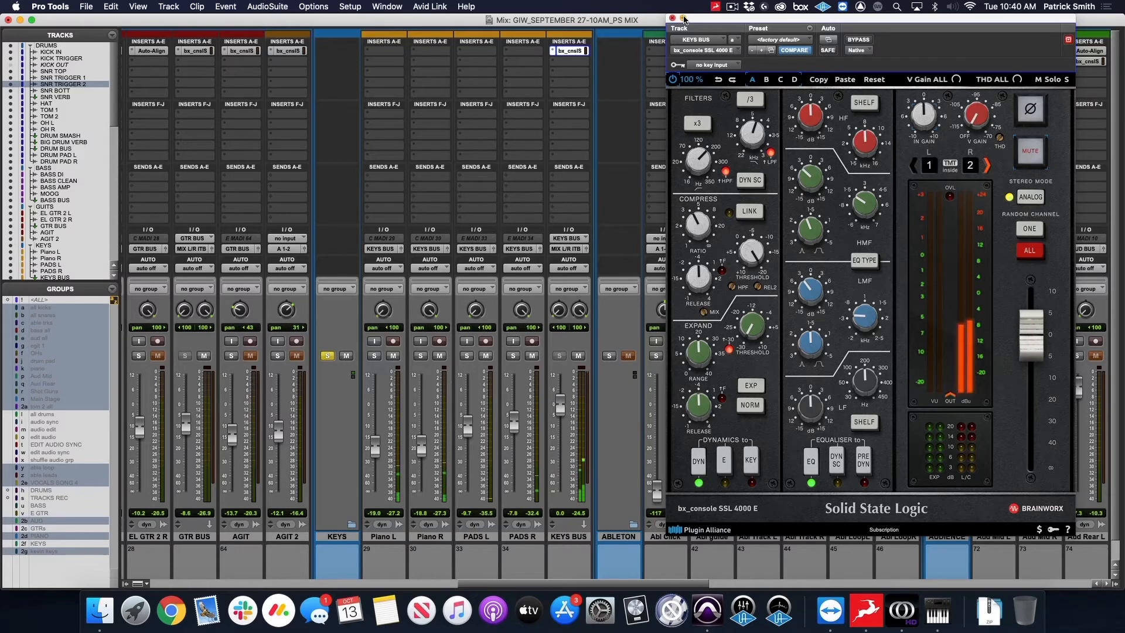
left_click_drag(721, 22, 698, 24)
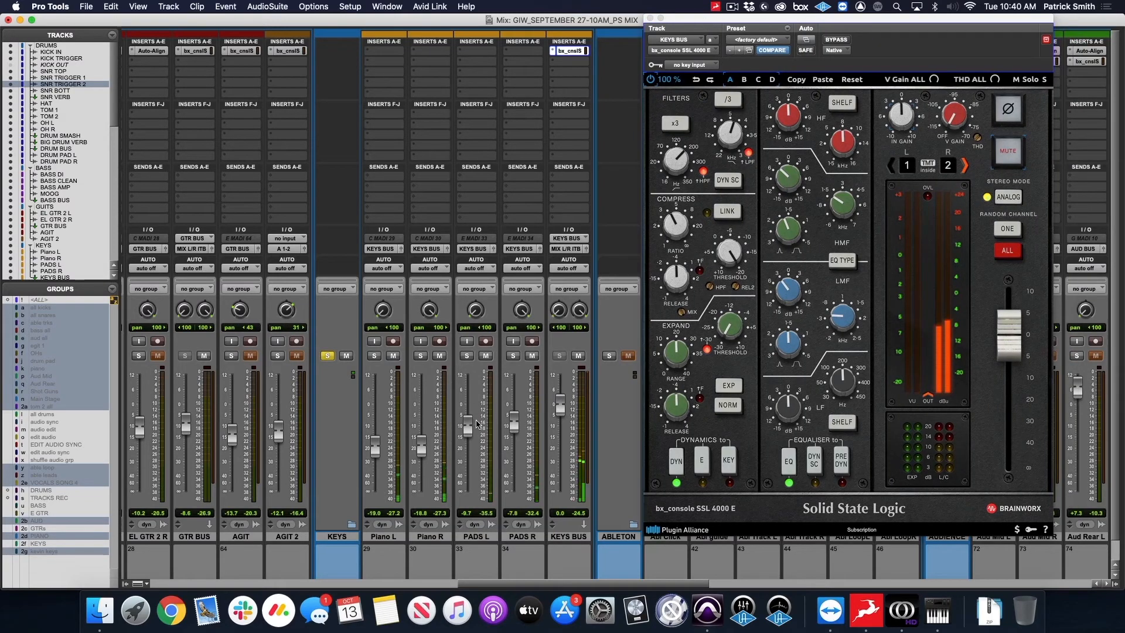
Raise the PADS L fader to -6.2 dB and PADS R to -5.4 dB, and close the KEYS BUS plug-in.
left_click_drag(477, 423, 514, 419)
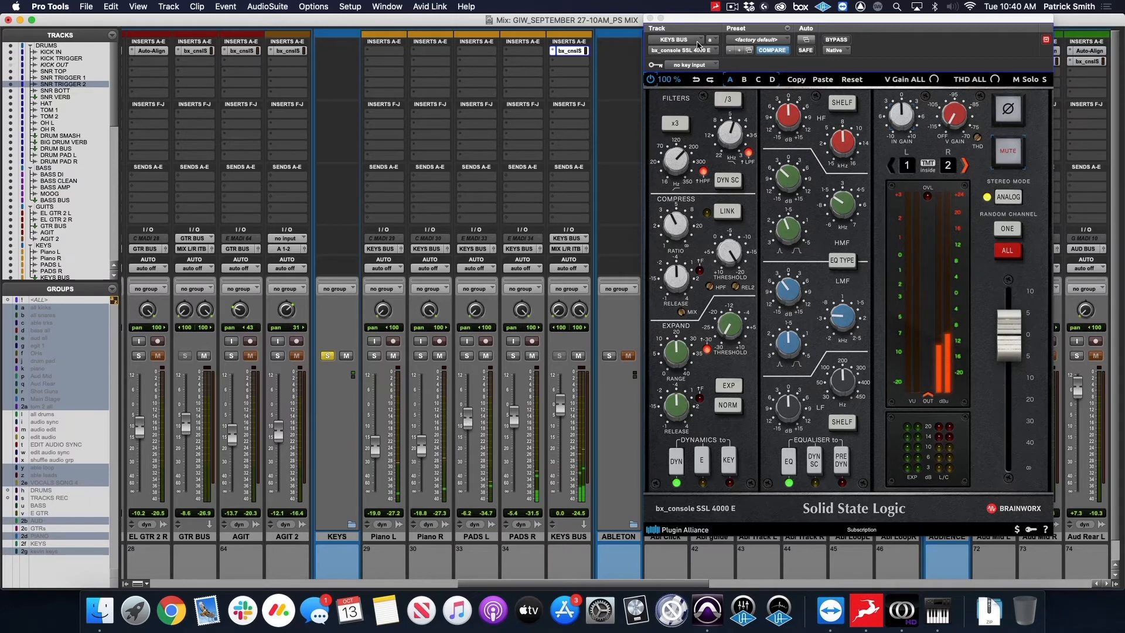
left_click_drag(684, 20, 682, 20)
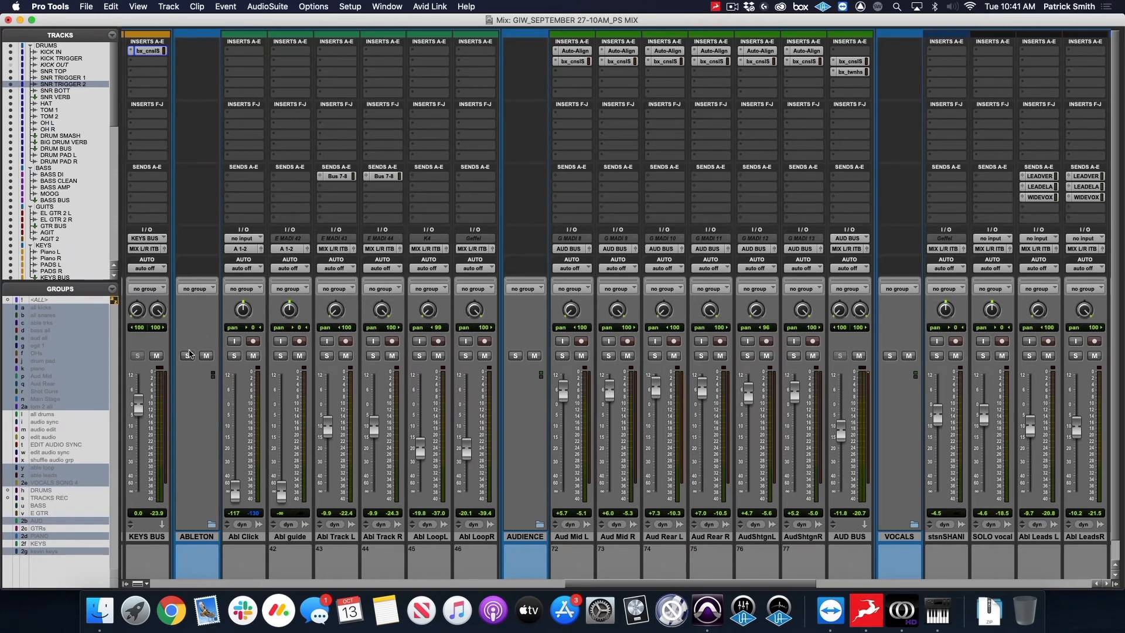
Review the audience microphones by selecting the AudShtgn, Aud Rear and Aud Mid left/right track pairs one after another.
scroll(568, 293, "right", 5)
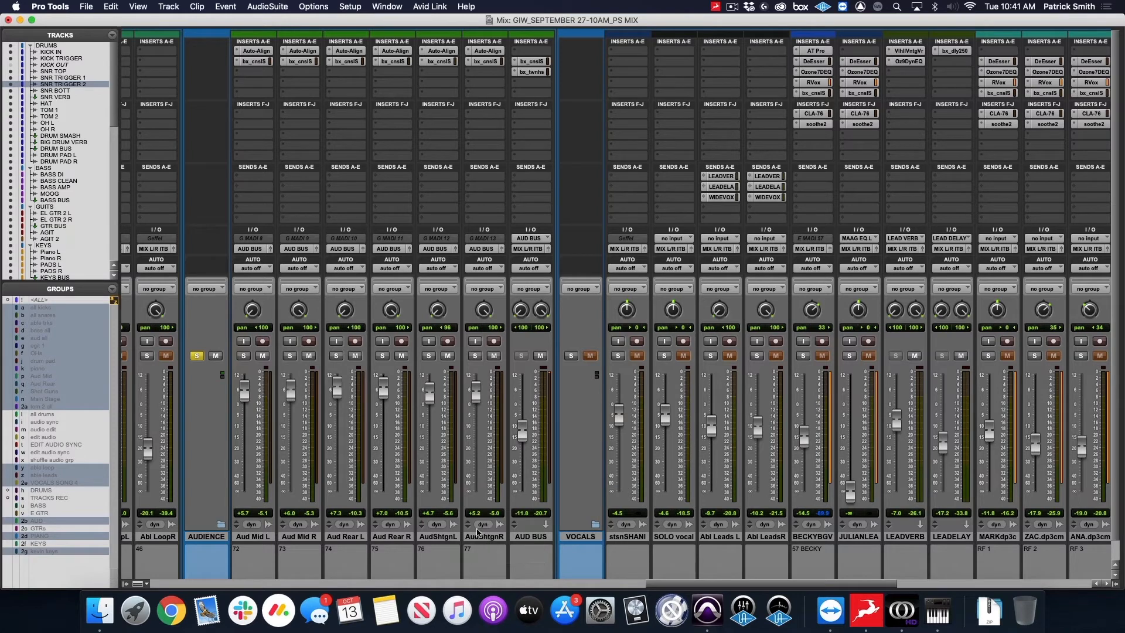
left_click(442, 538)
left_click(479, 538, "shift")
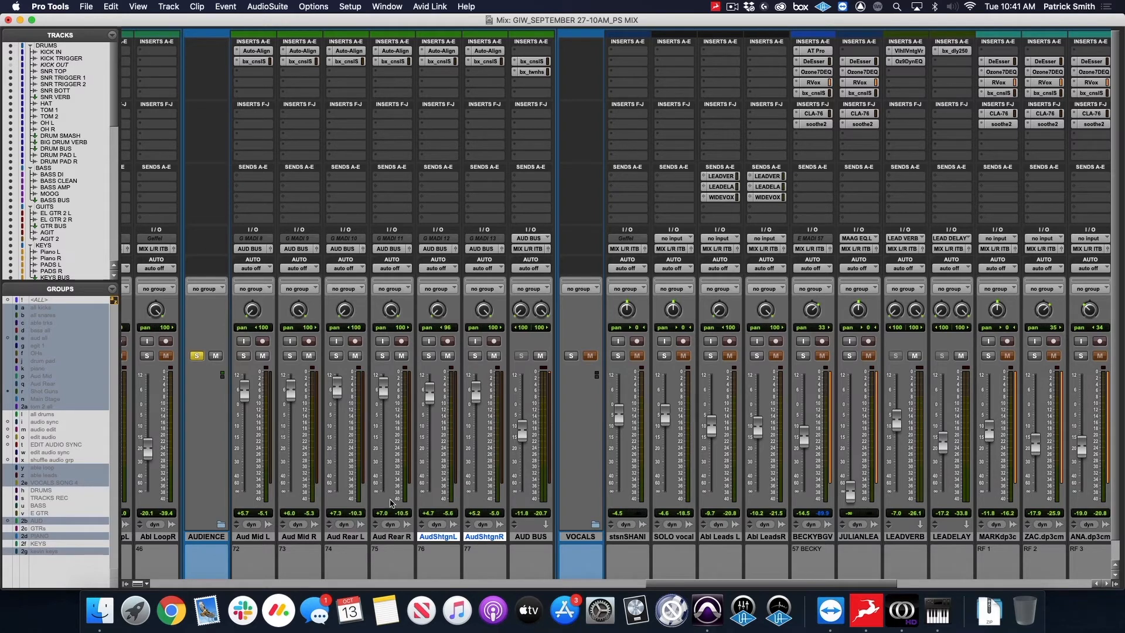
left_click(398, 538)
left_click(348, 538, "shift")
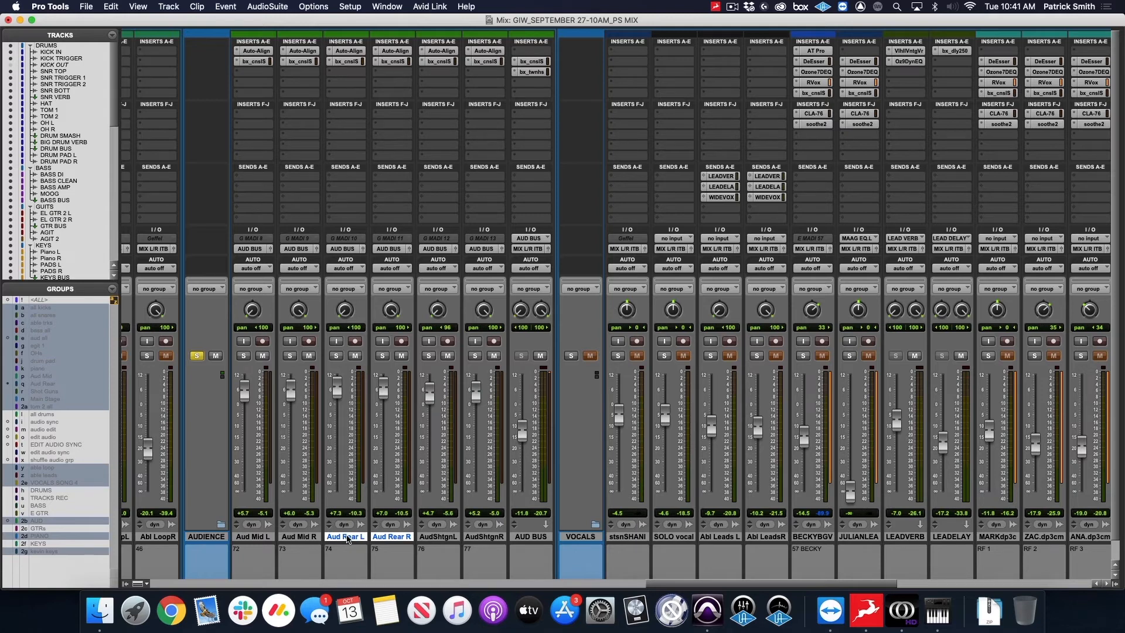
left_click(264, 538)
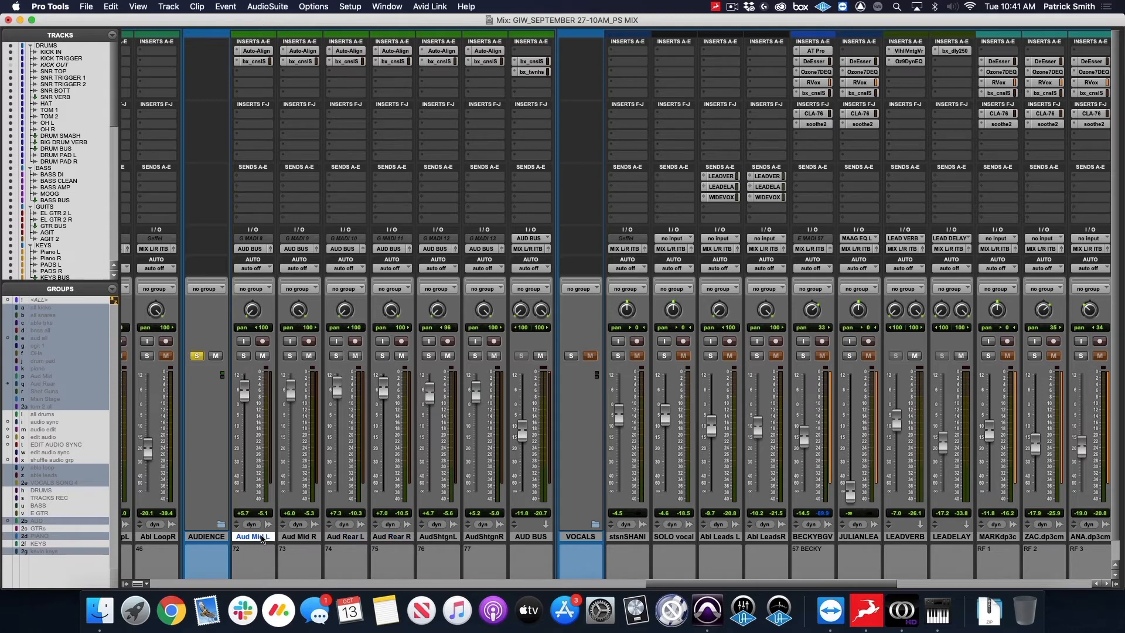
left_click(304, 538, "shift")
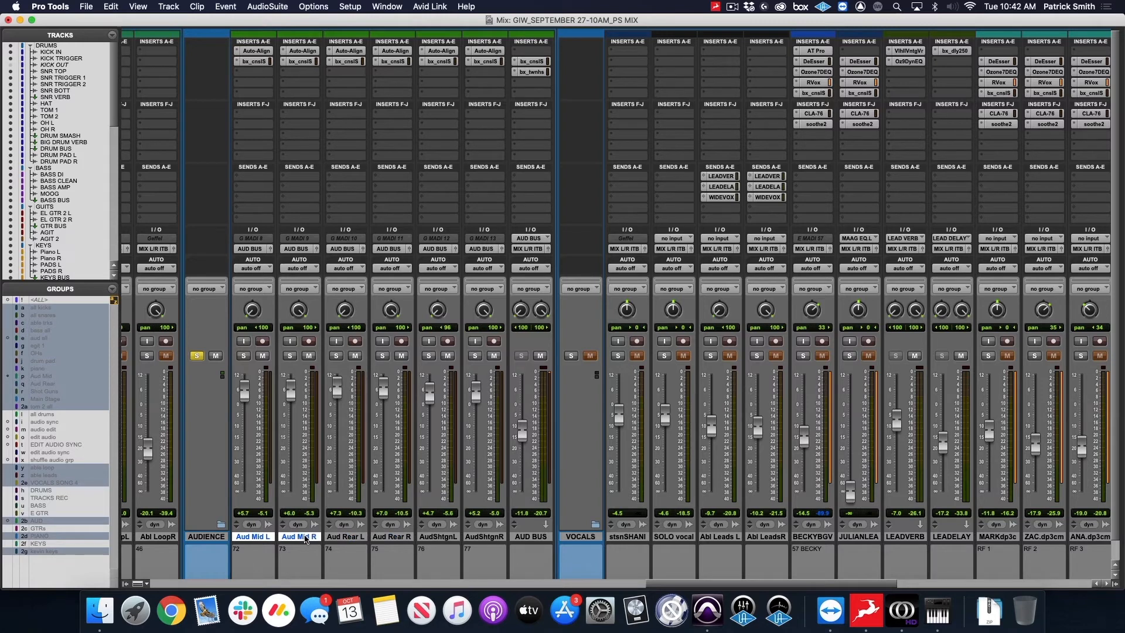
Examine the filter, EQ and dynamics settings of the bx_console SSL 4000 E insert on Aud Mid L and close it.
left_click(256, 62)
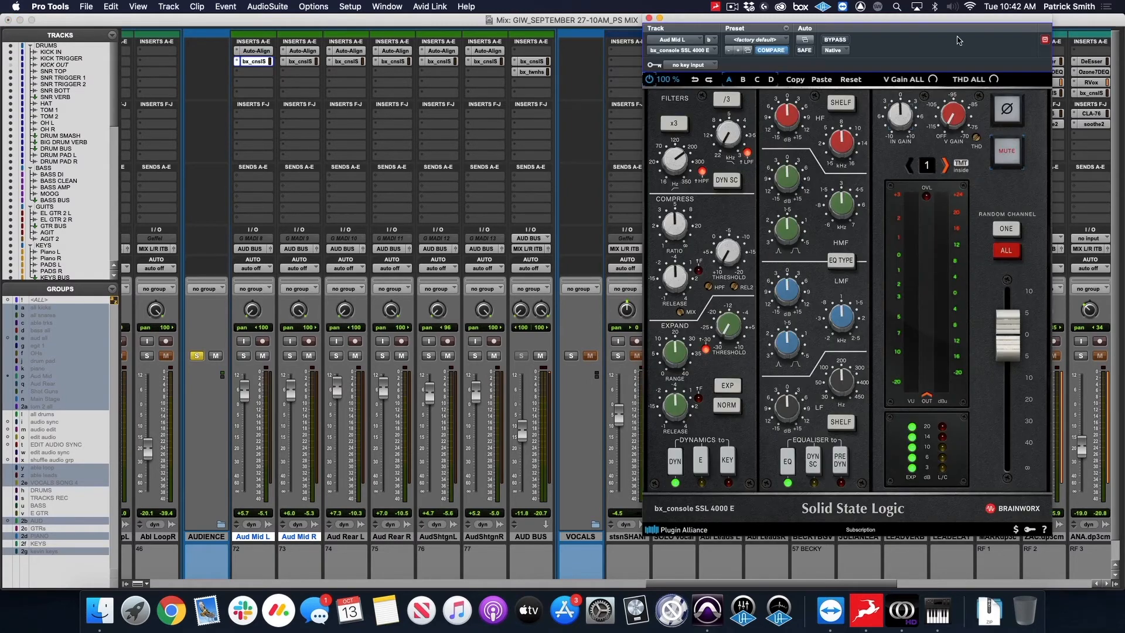
left_click_drag(900, 19, 895, 17)
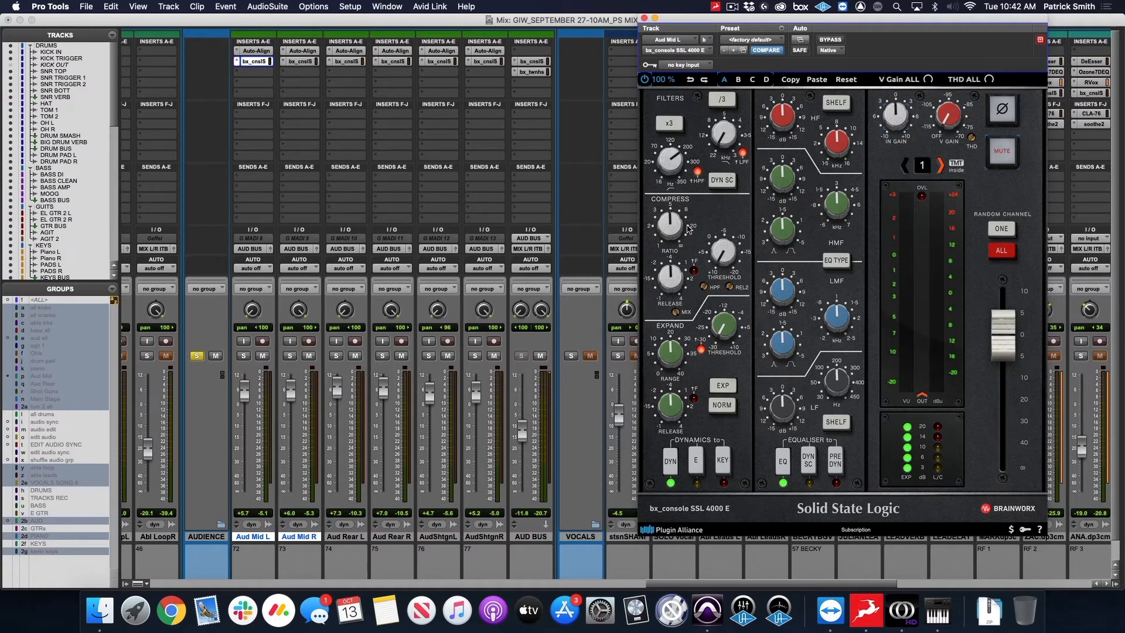
left_click(644, 18)
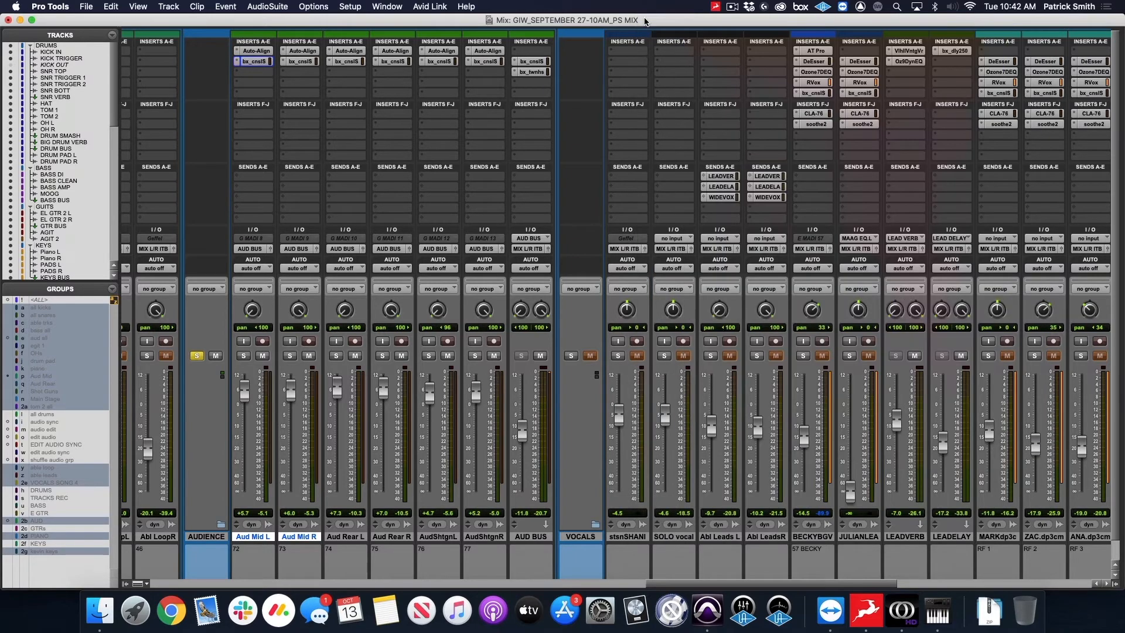
Examine the bx_console and bx_townhouse inserts on AUD BUS, close them, and audition the AUDIENCE folder by toggling its solo.
left_click(538, 62)
left_click_drag(925, 21, 916, 22)
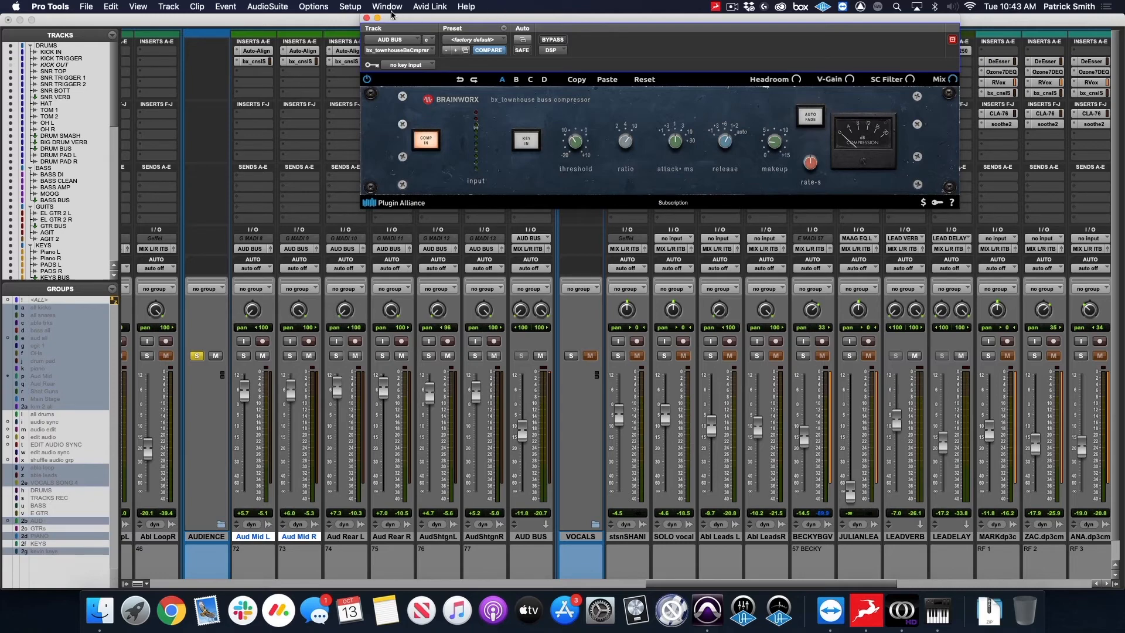
left_click(367, 18)
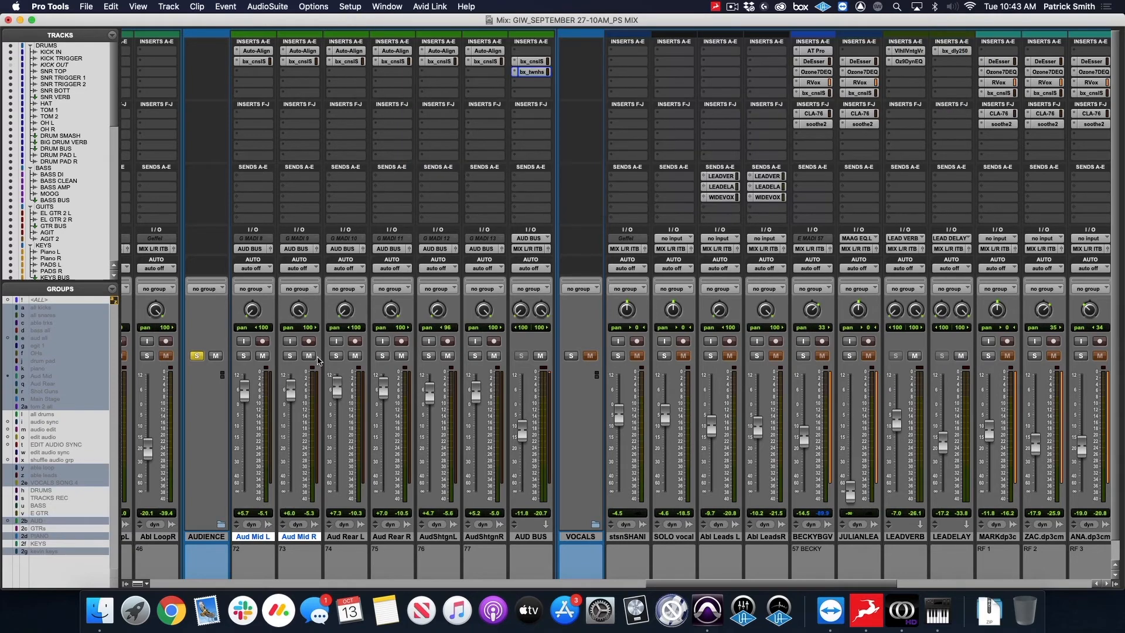
left_click(197, 356)
left_click(197, 356)
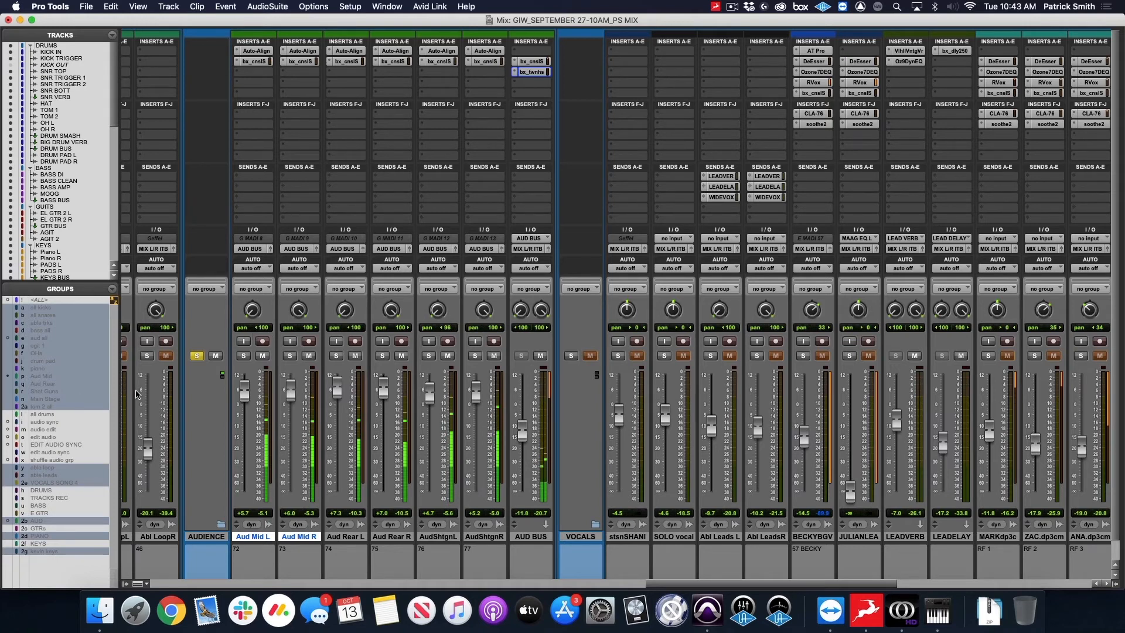
Take the AUDIENCE folder out of solo.
left_click(196, 357)
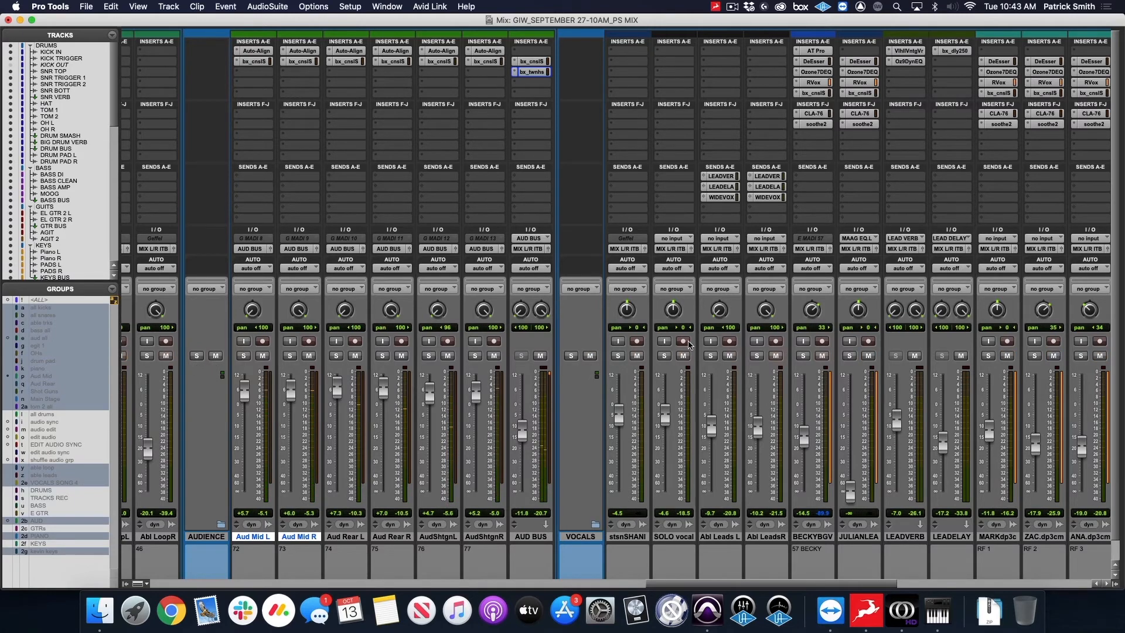
Examine the DeEsser and Ozone 7 Dynamic EQ inserts on the RF 1 vocal track and close them.
scroll(622, 234, "right", 10)
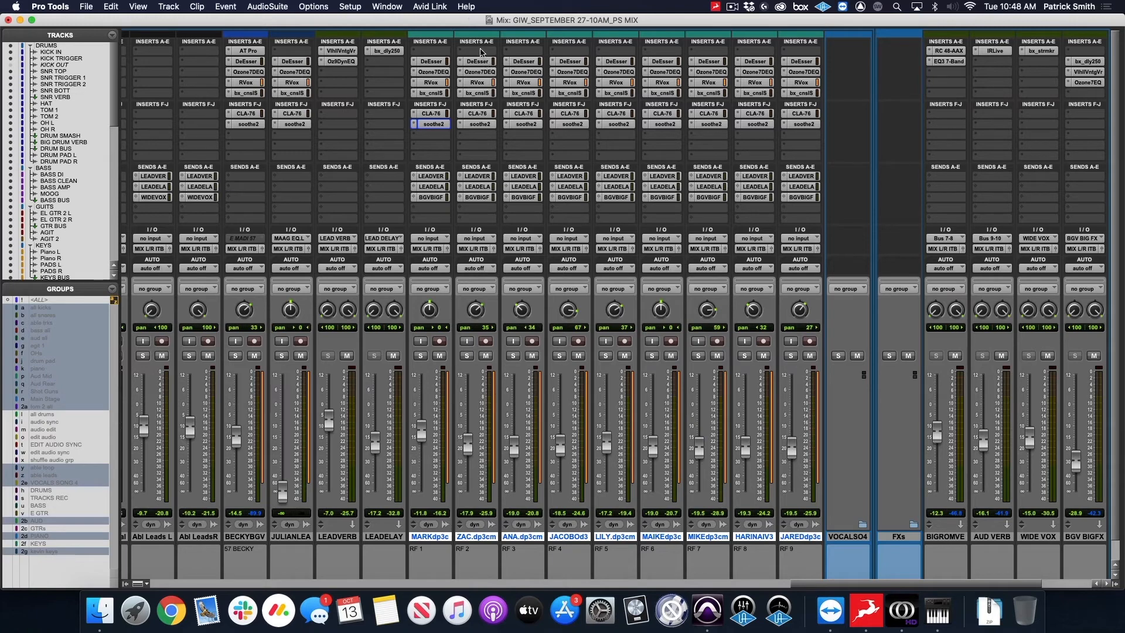
left_click(437, 62)
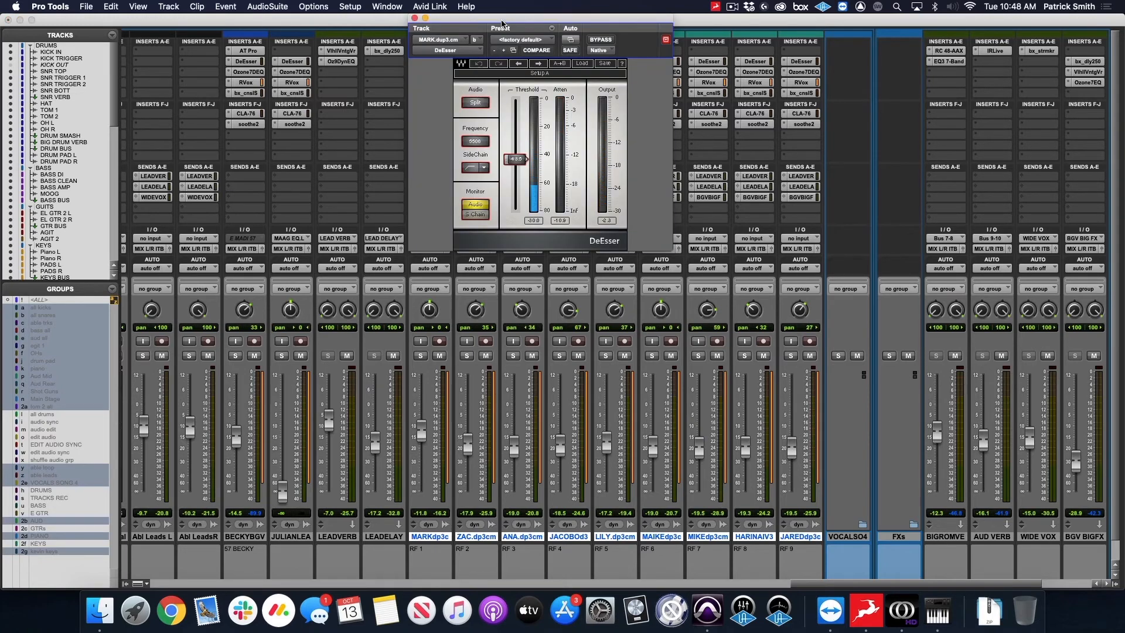
left_click_drag(502, 23, 644, 24)
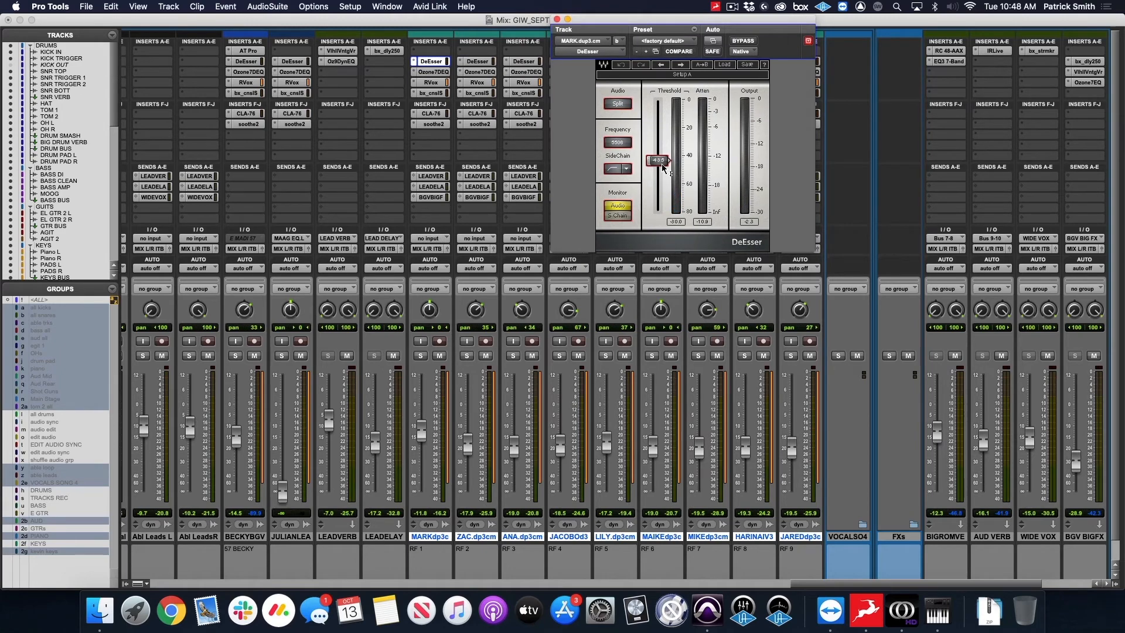
left_click(557, 22)
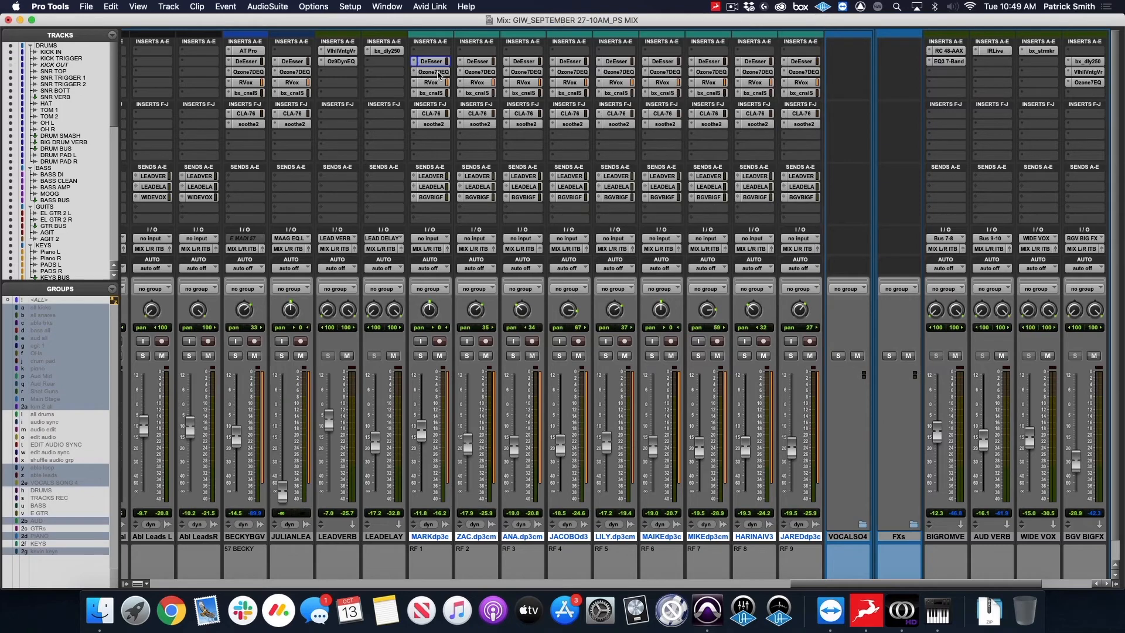
left_click(437, 73)
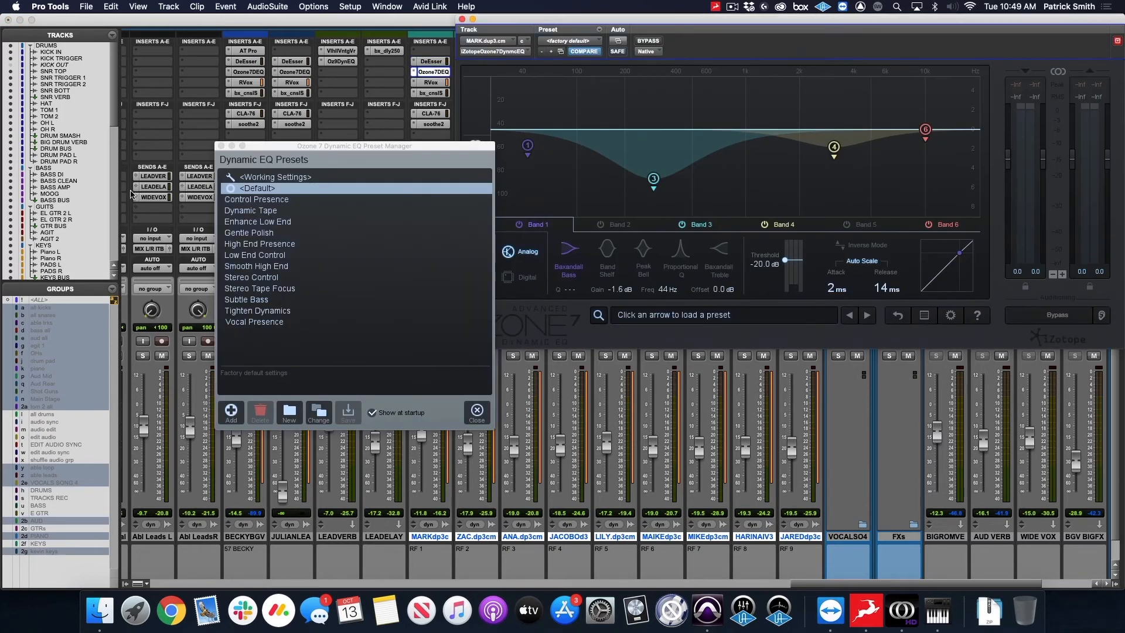
left_click(221, 146)
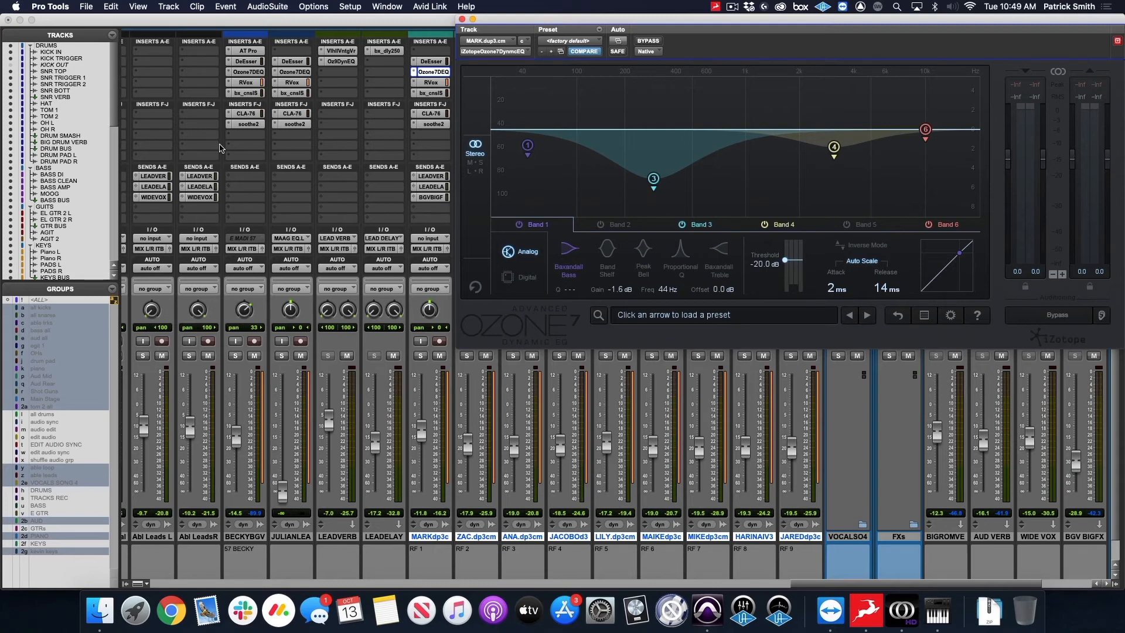
left_click(463, 20)
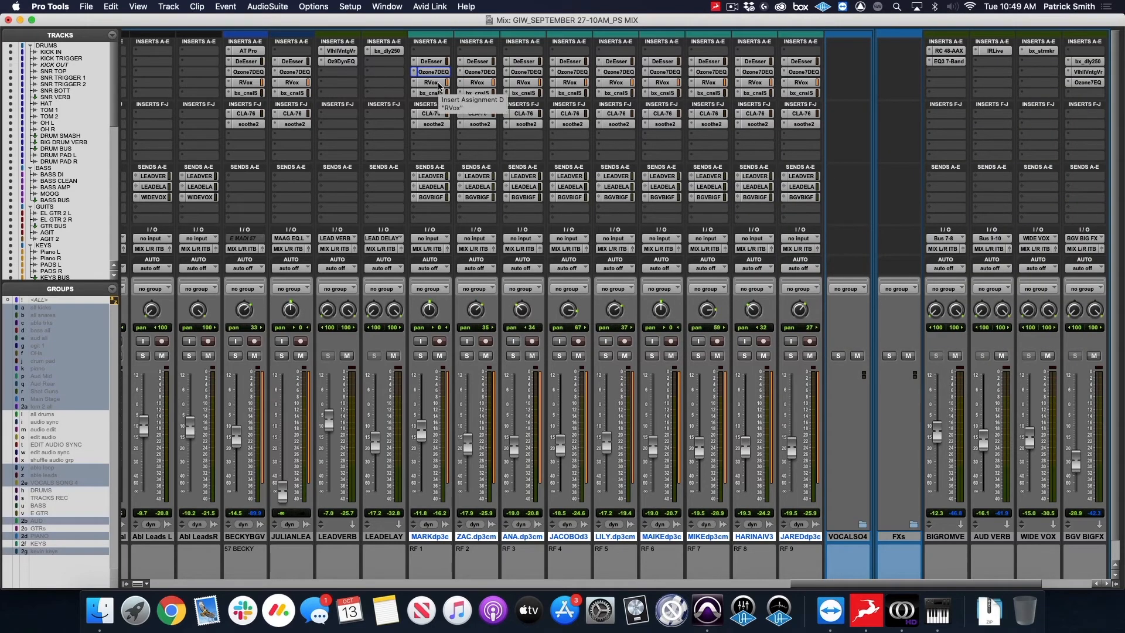
Examine the RVox and bx_console SSL 4000 E inserts on the RF 1 vocal track and close them.
left_click(434, 83)
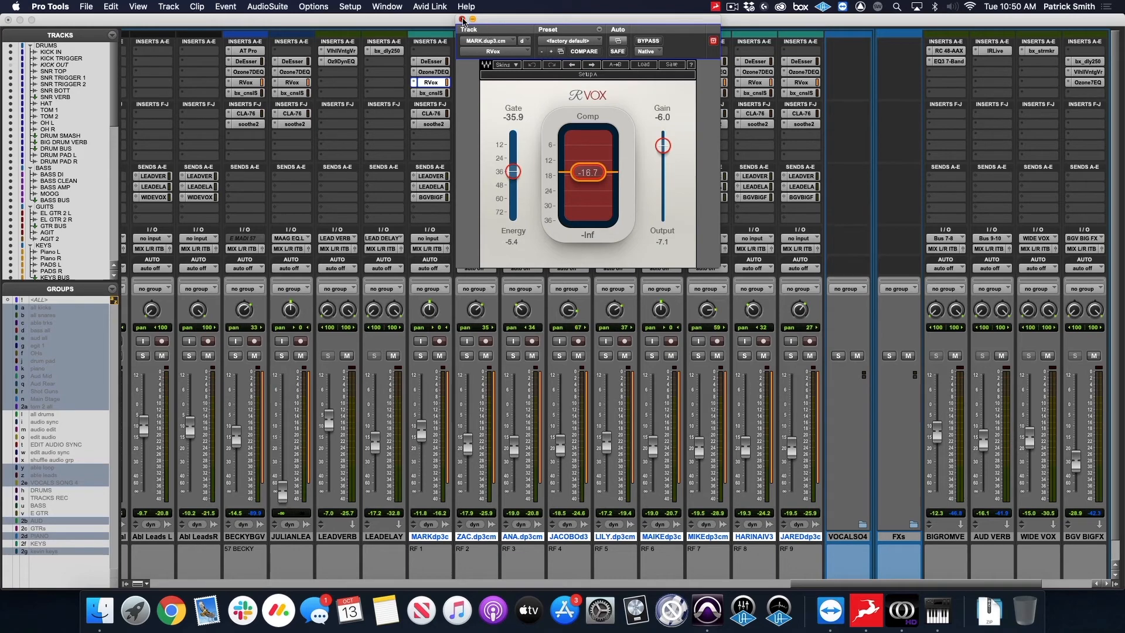
left_click(462, 19)
left_click(443, 94)
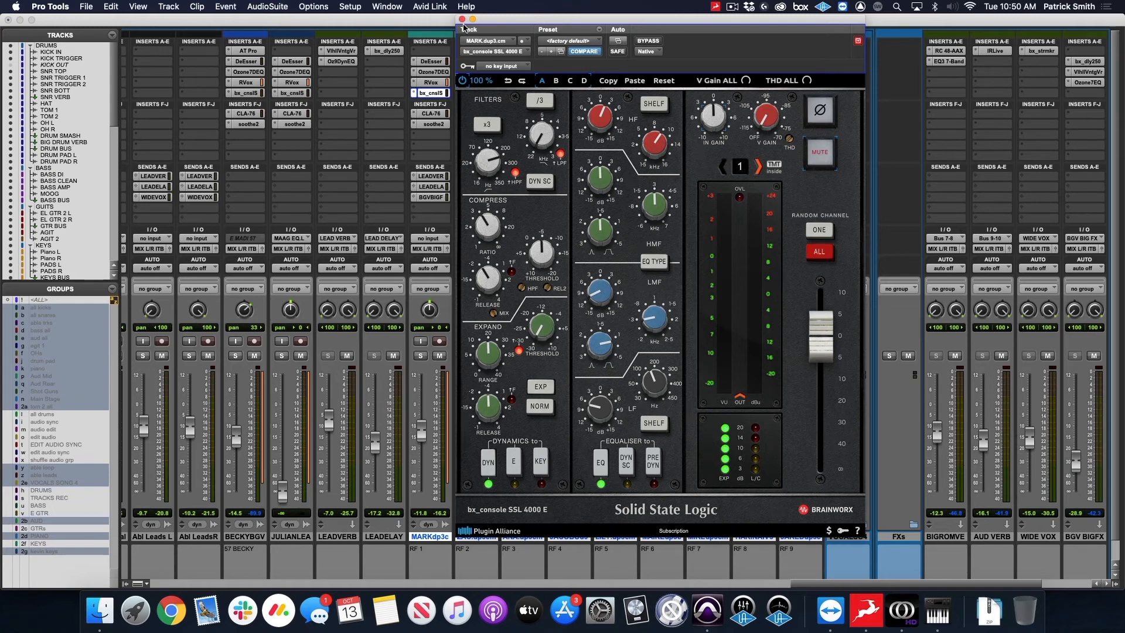
left_click(462, 19)
Examine the CLA-76 compressor and soothe2 settings on the RF 1 vocal track and close both plug-ins.
left_click(431, 114)
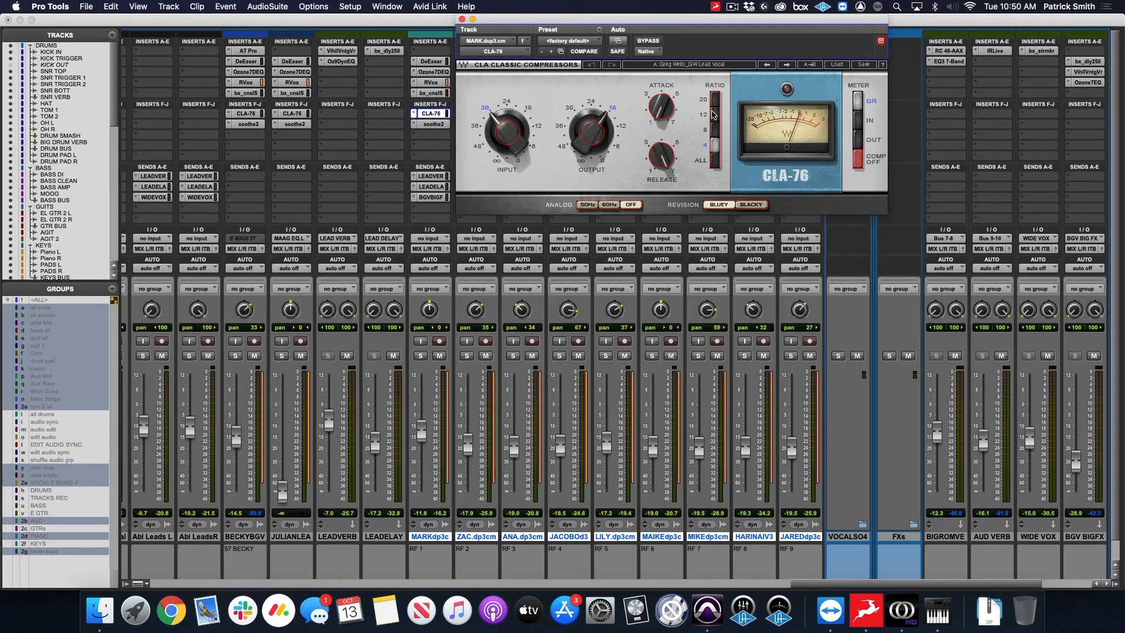
left_click(462, 19)
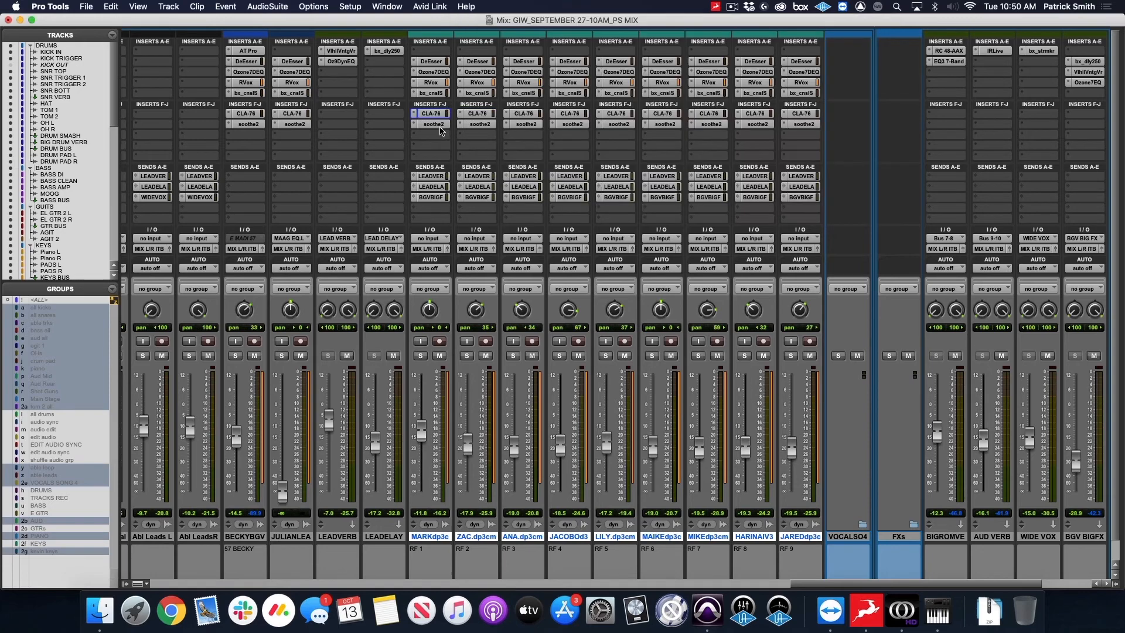
left_click(433, 124)
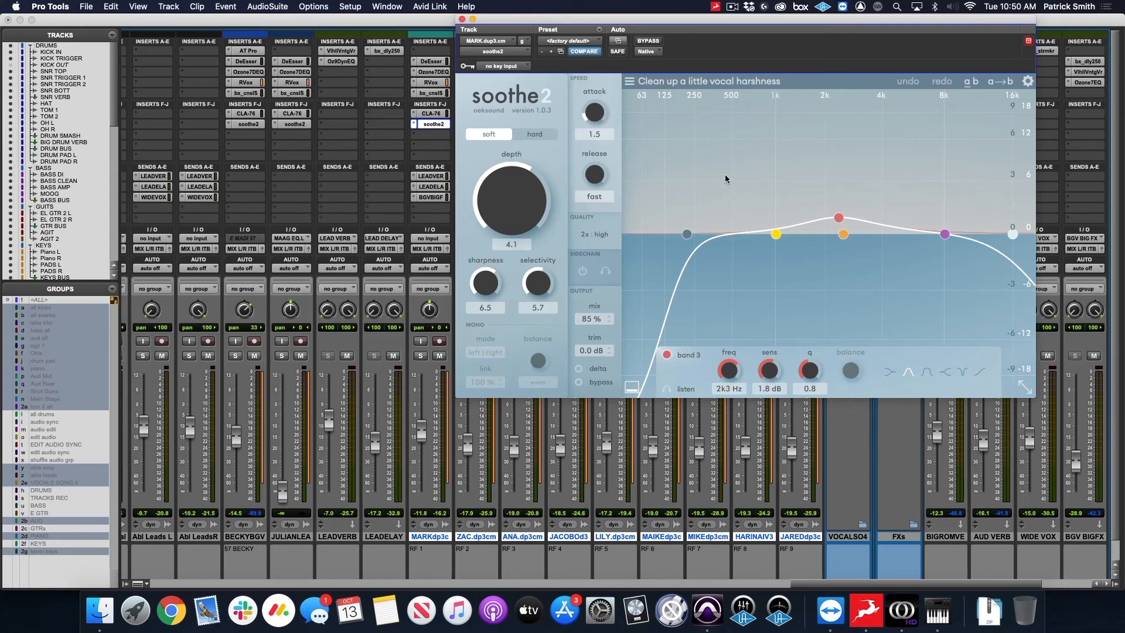
left_click_drag(490, 21, 485, 21)
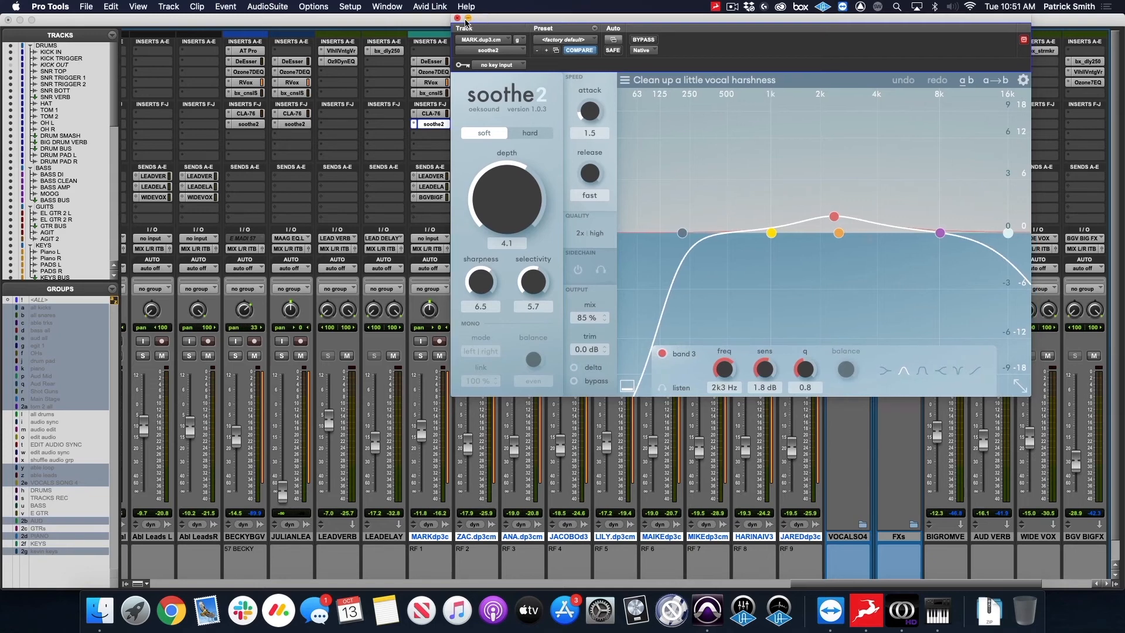
left_click(458, 18)
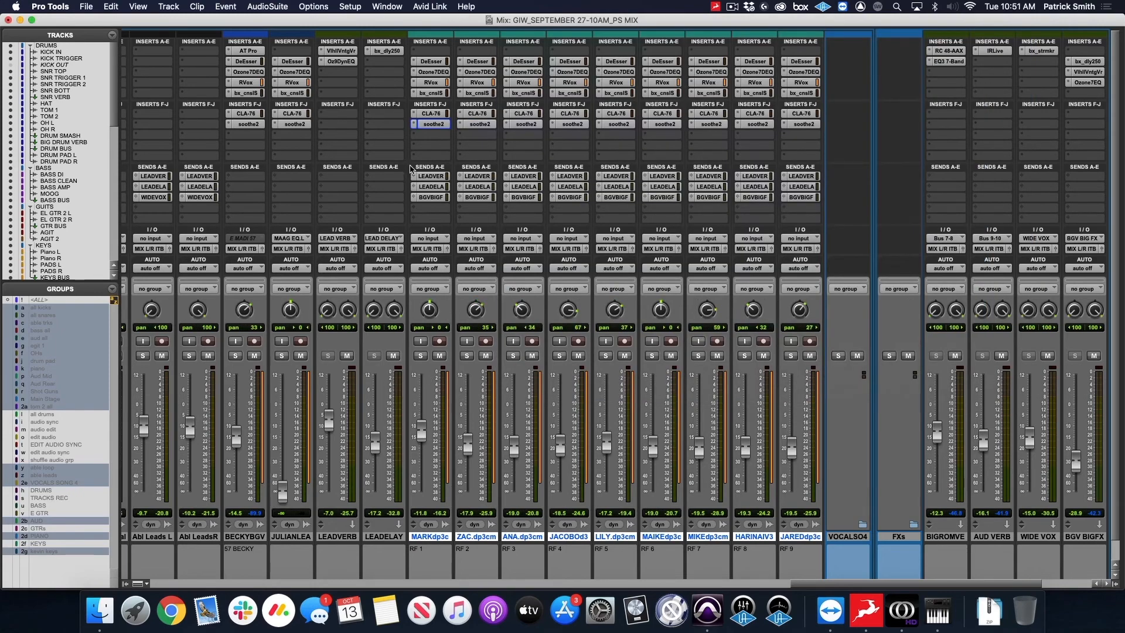
Examine the ValhallaVintageVerb and Ozone 9 Dynamic EQ on LEAD VERB and the bx_delay 2500 on LEAD DELAY, closing each.
scroll(436, 179, "right", 3)
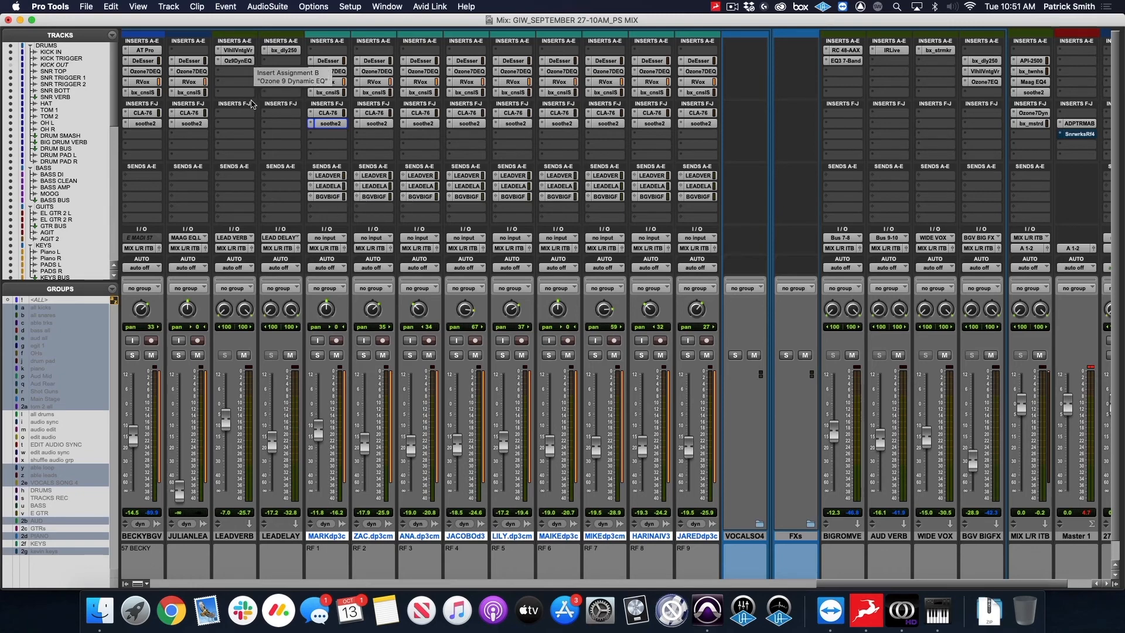
left_click(248, 51)
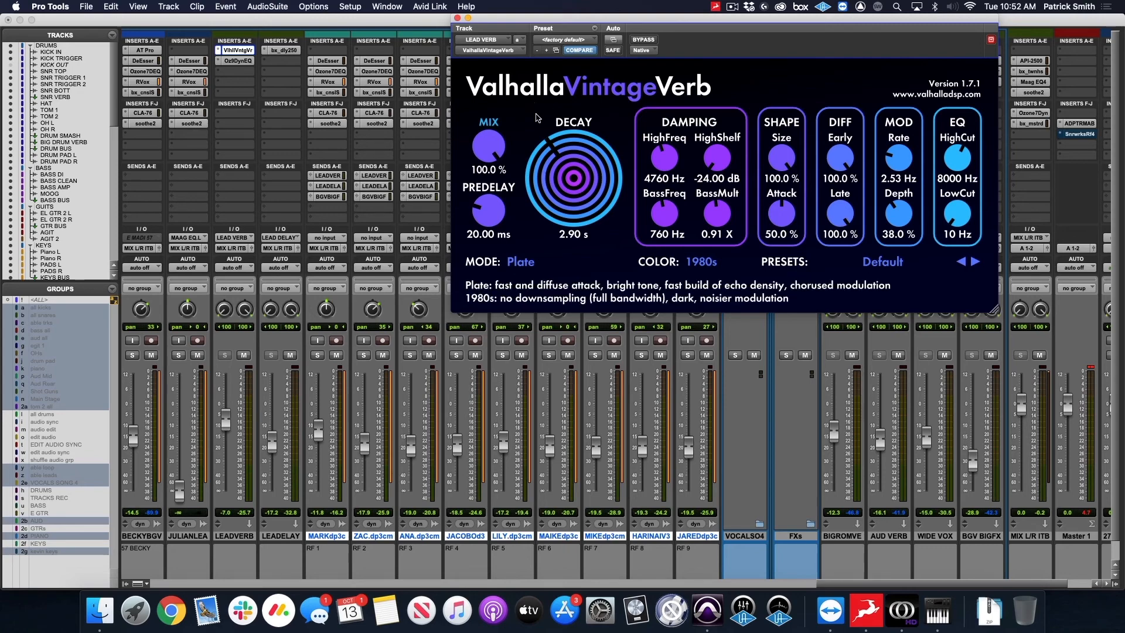
left_click(458, 18)
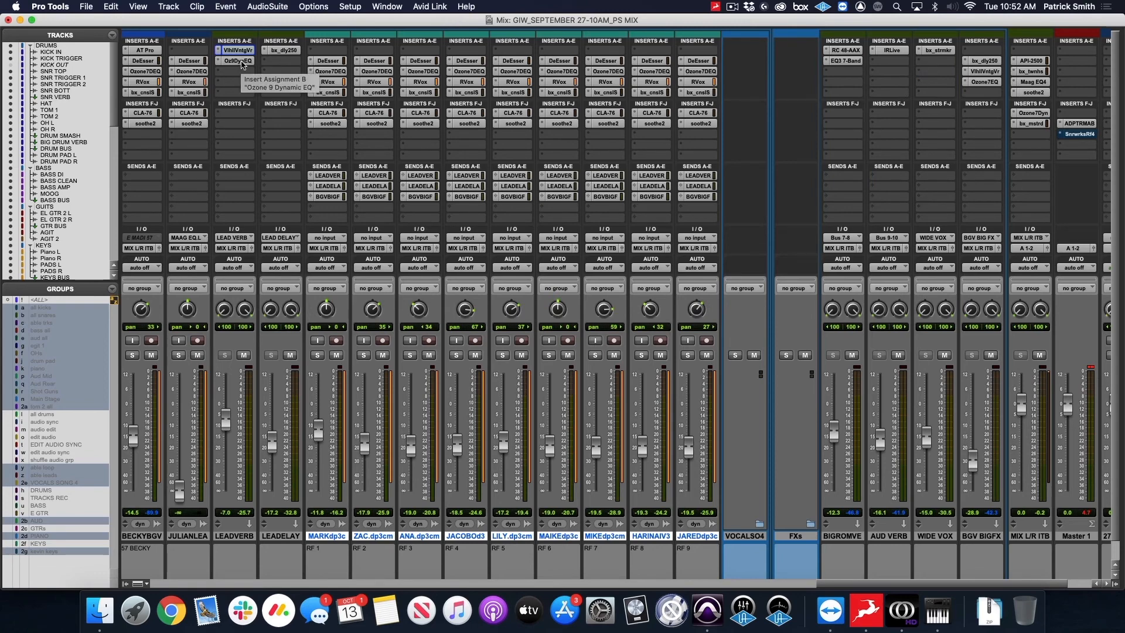
left_click(242, 61)
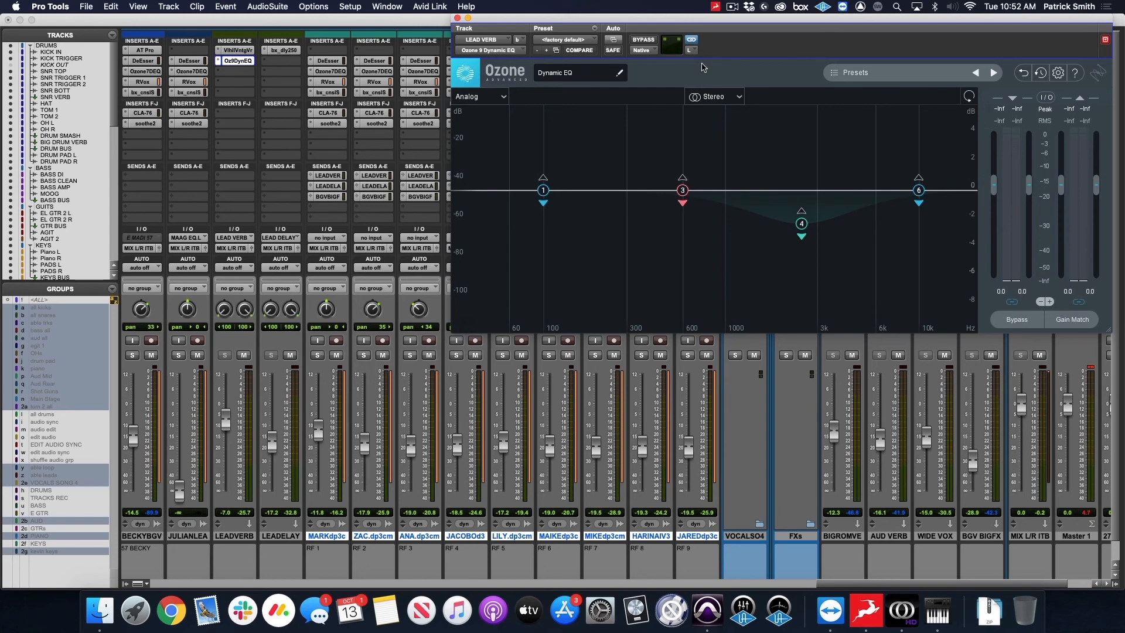
left_click(458, 18)
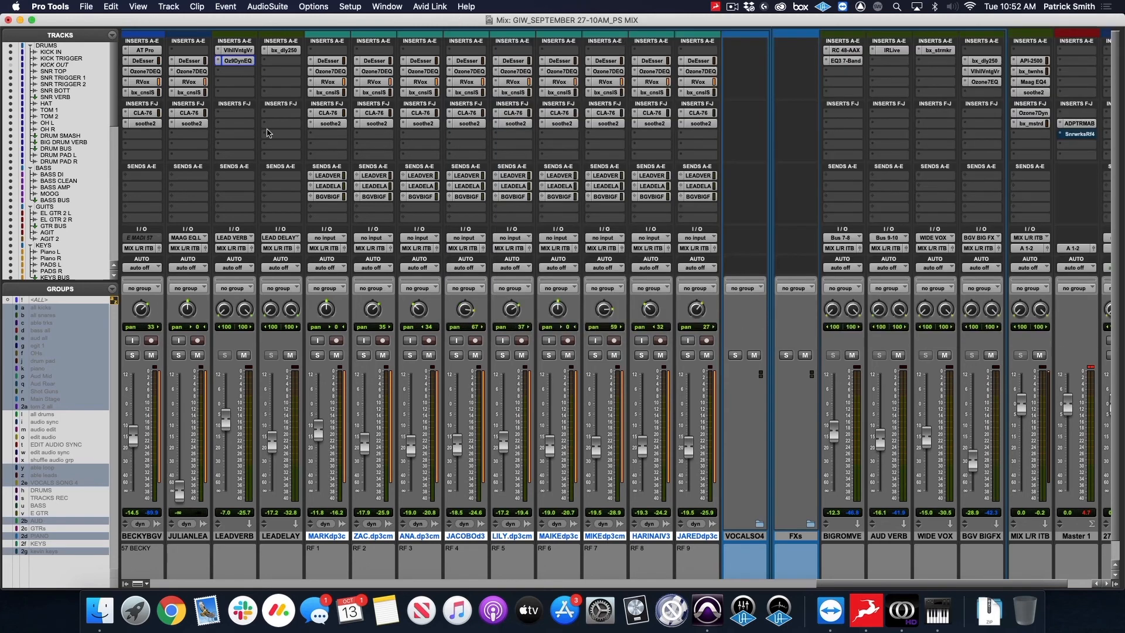
left_click(287, 52)
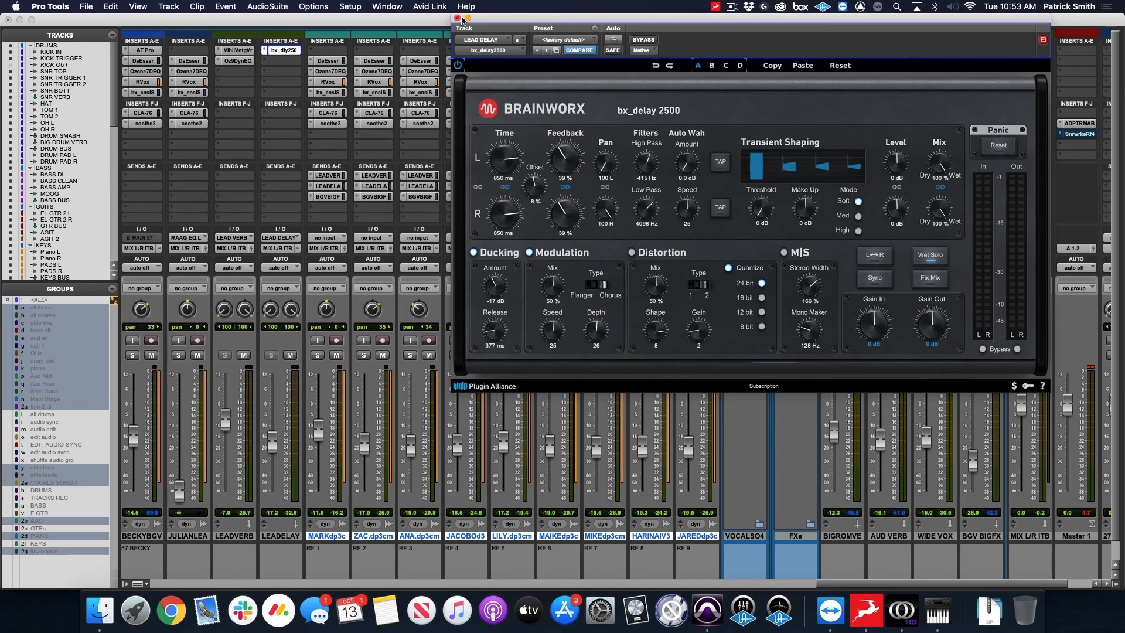
left_click(457, 19)
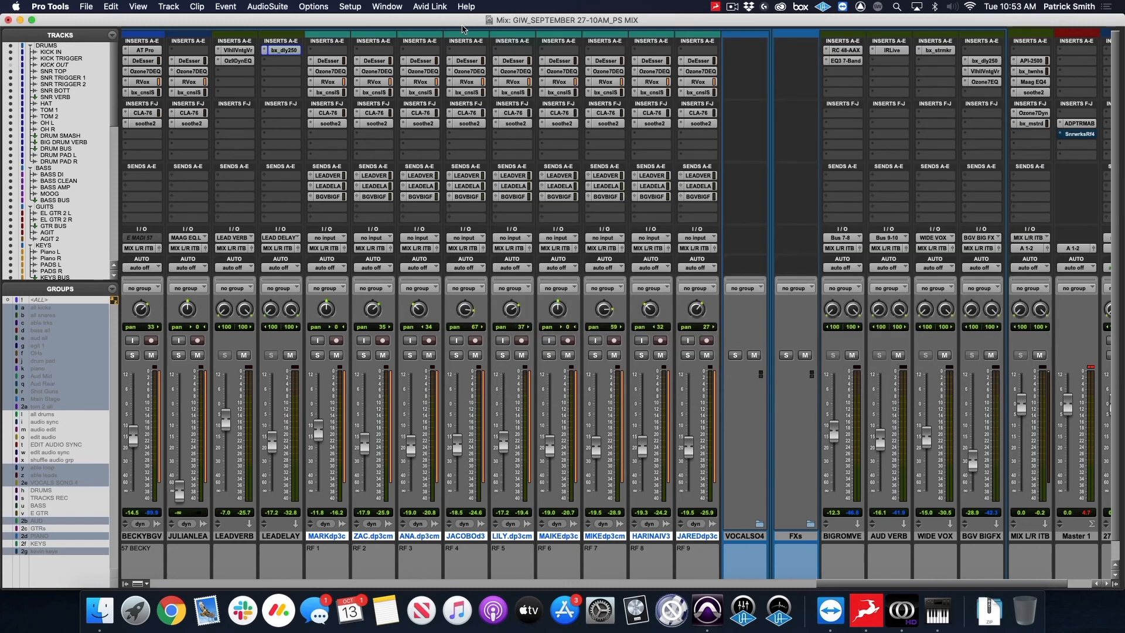
Examine the bx_delay 2500, ValhallaVintageVerb and Ozone 7 Equalizer inserts on BGV BIG FX and close all three.
scroll(656, 137, "right", 3)
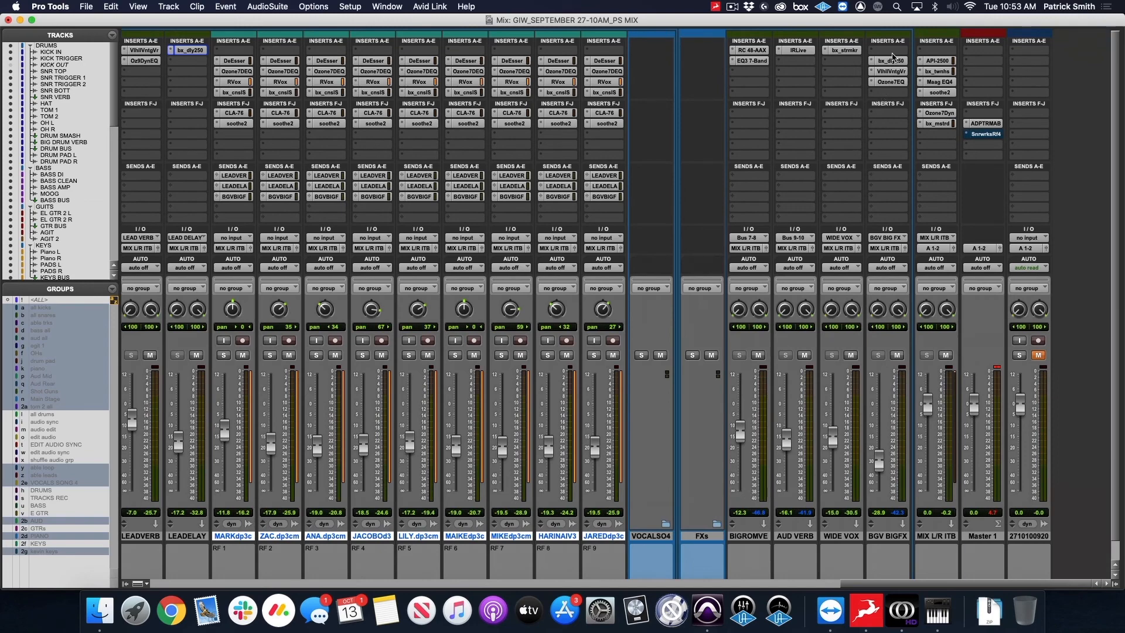
left_click(894, 61)
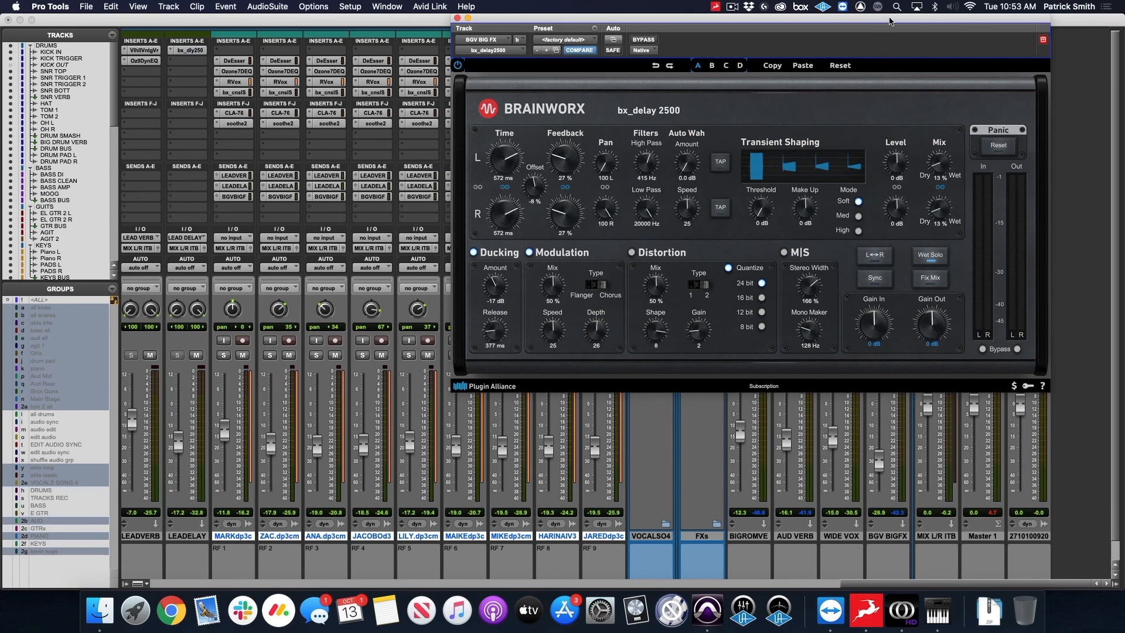
left_click_drag(888, 20, 466, 19)
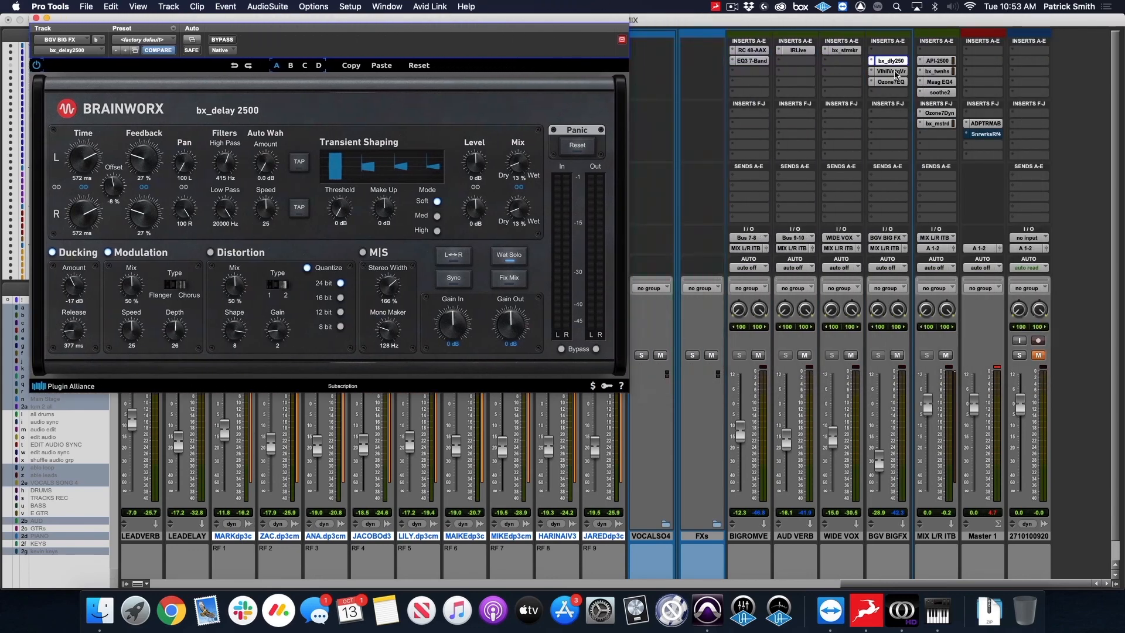
left_click(890, 71)
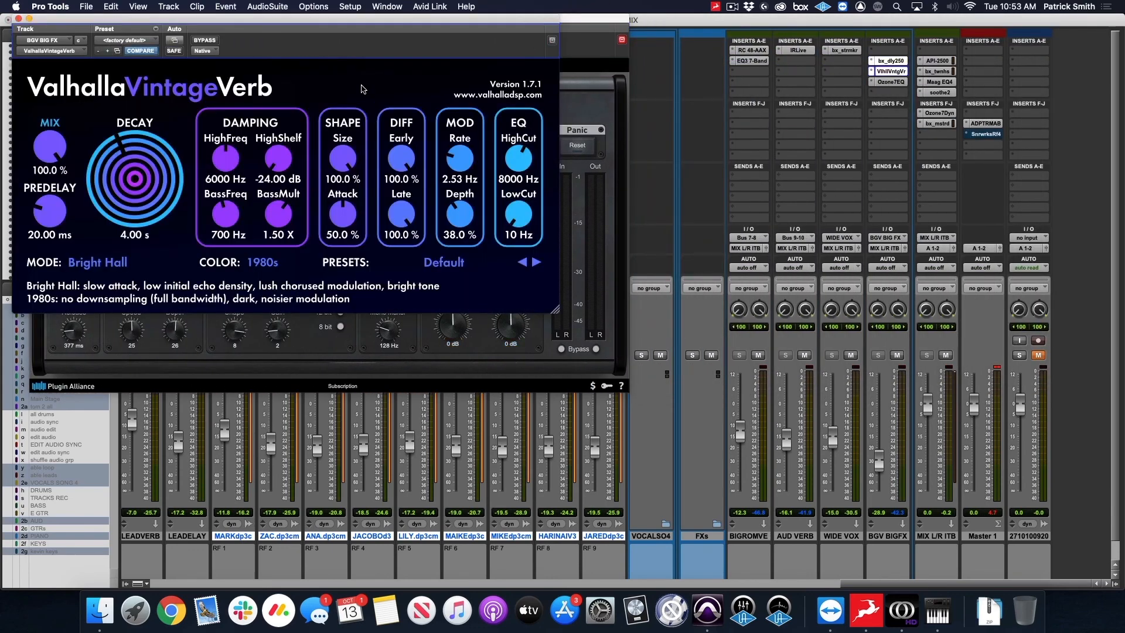
left_click(898, 83)
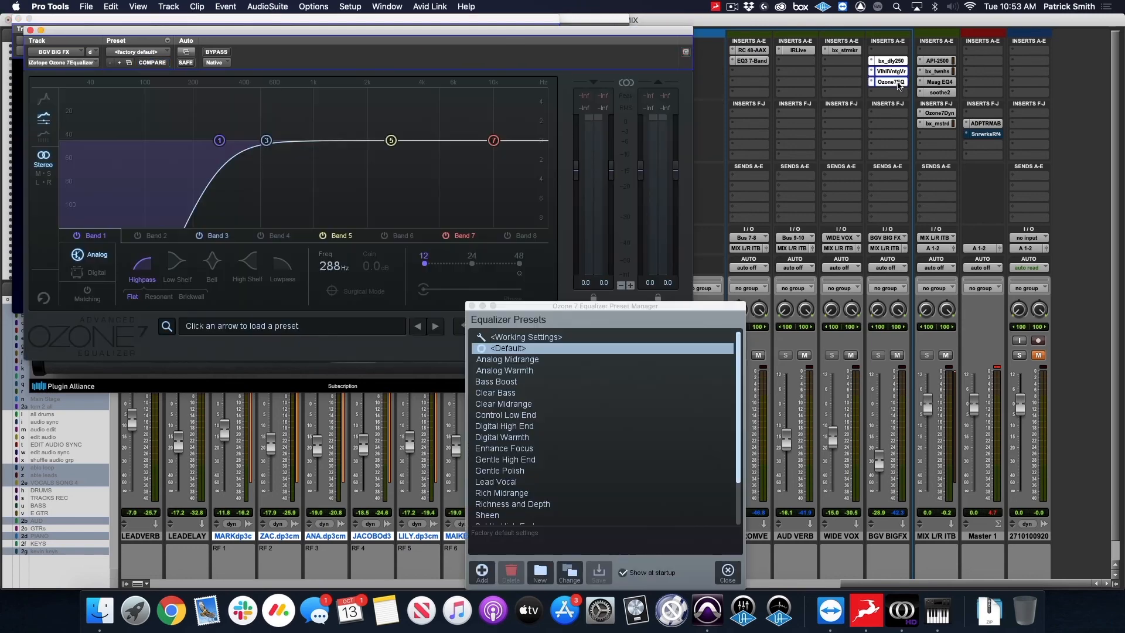
left_click_drag(466, 295, 434, 285)
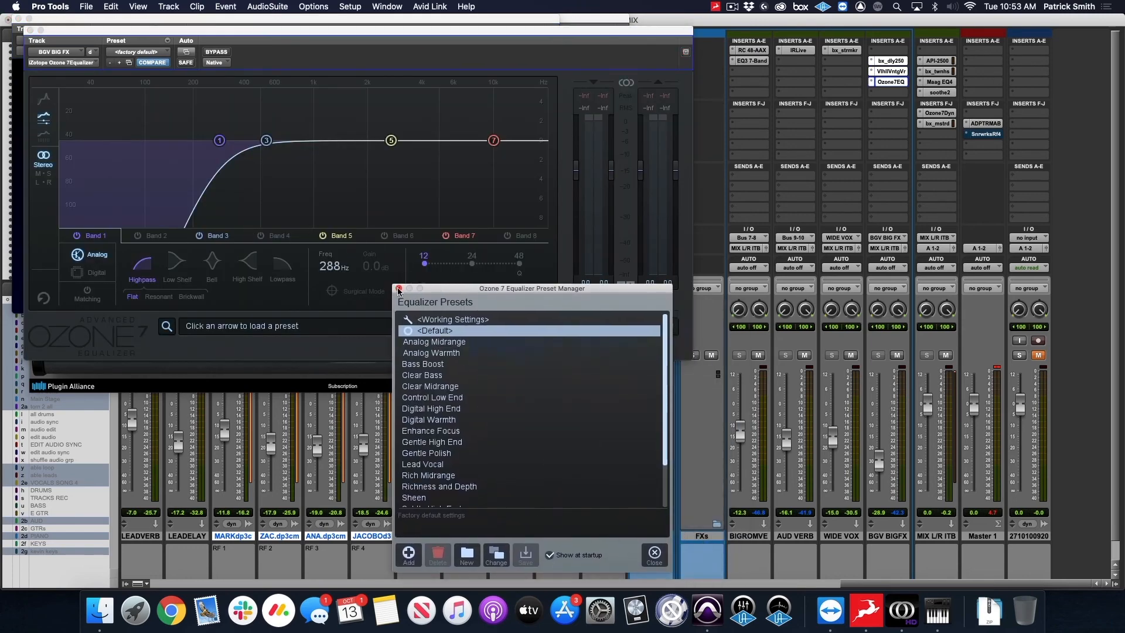
left_click(399, 288)
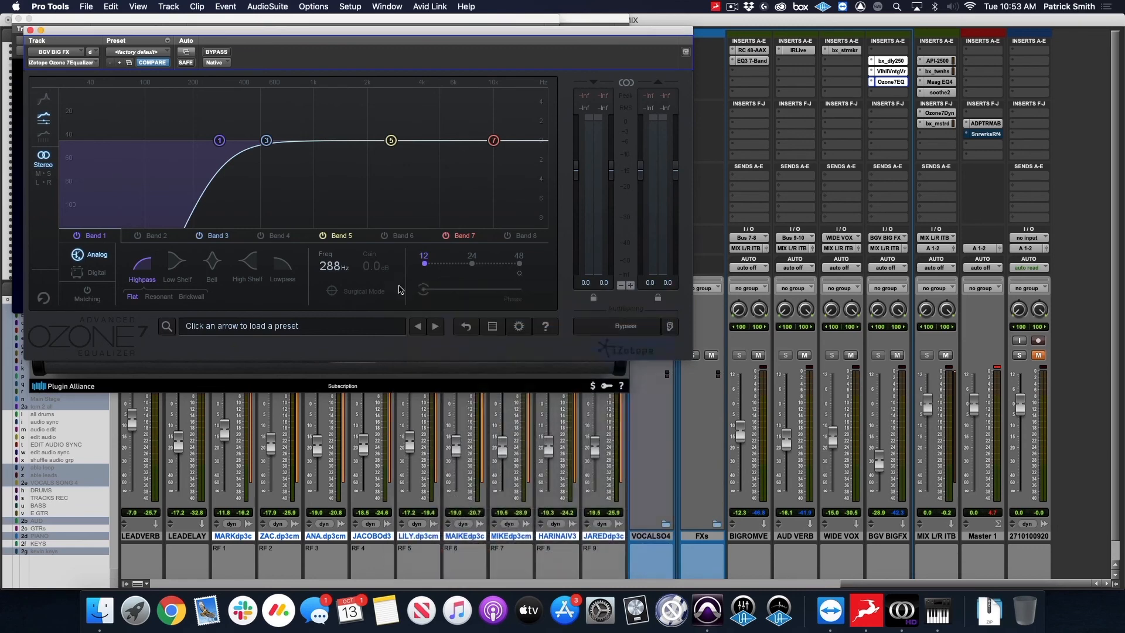
left_click(30, 30)
left_click(20, 24)
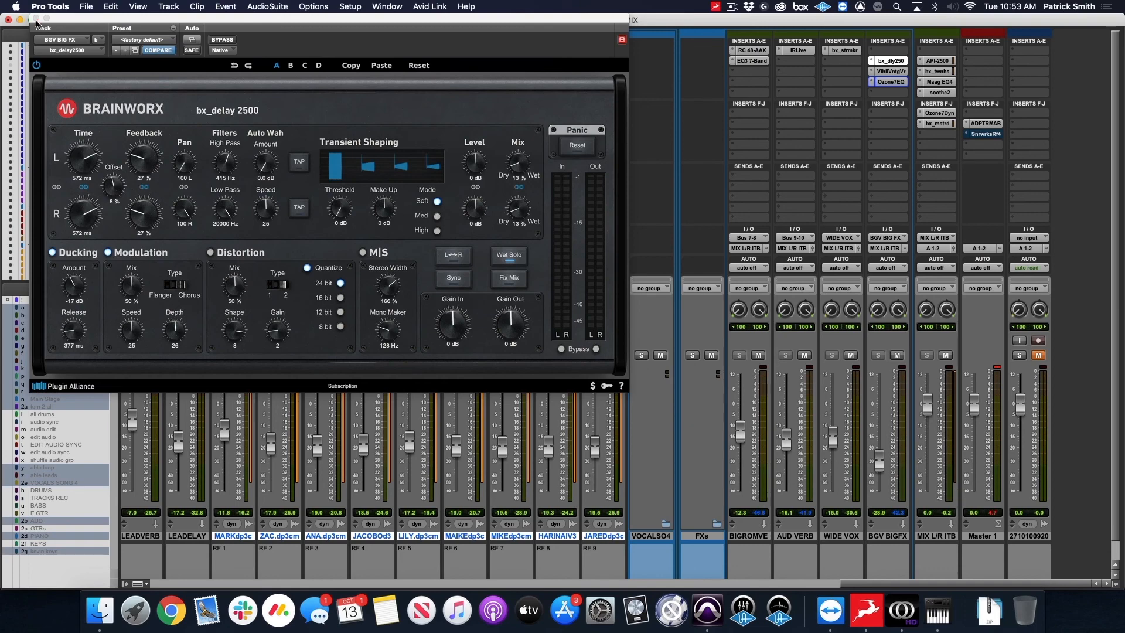
left_click(37, 19)
Examine the RC 48 reverb on BIG ROM VERB and the IR Live reverb on AUD VERB, closing each.
scroll(756, 79, "down", 1)
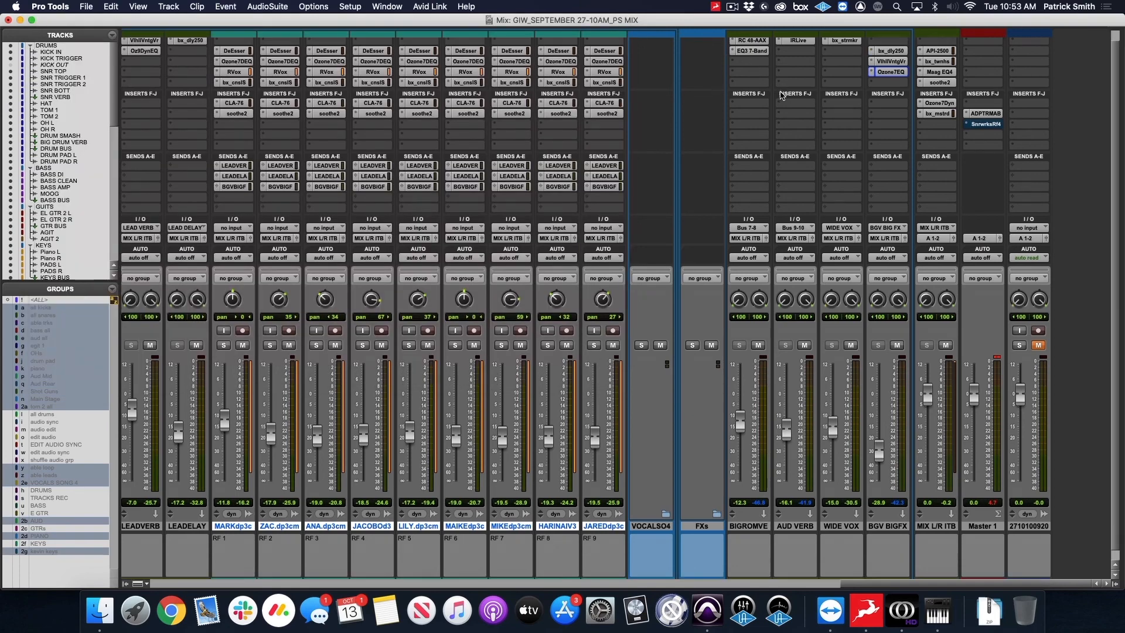
scroll(798, 97, "up", 1)
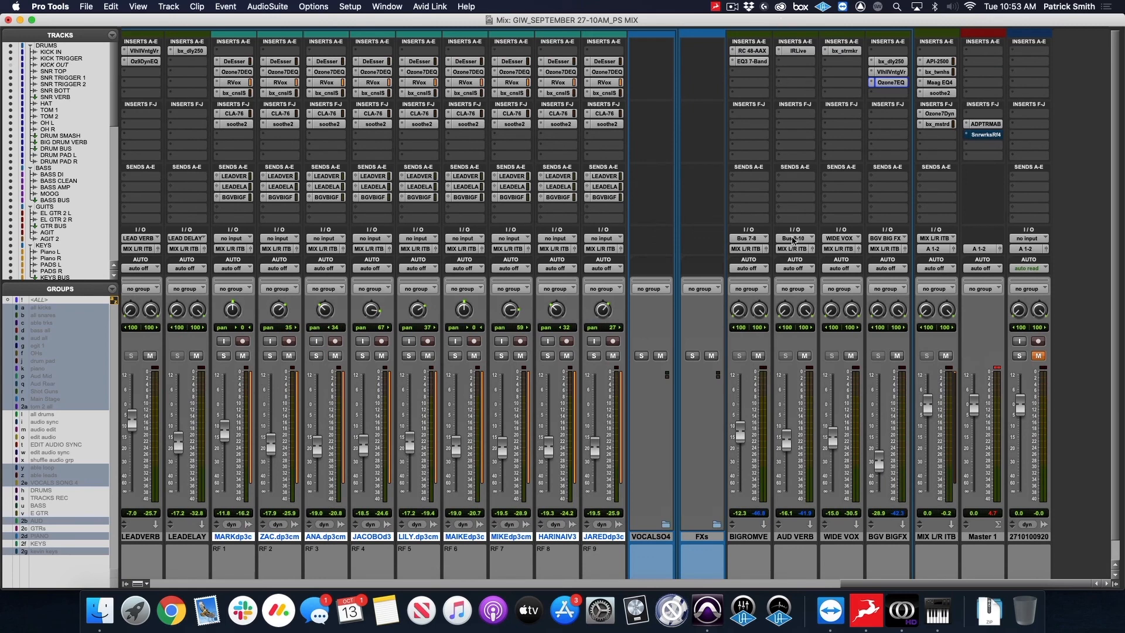
left_click(753, 53)
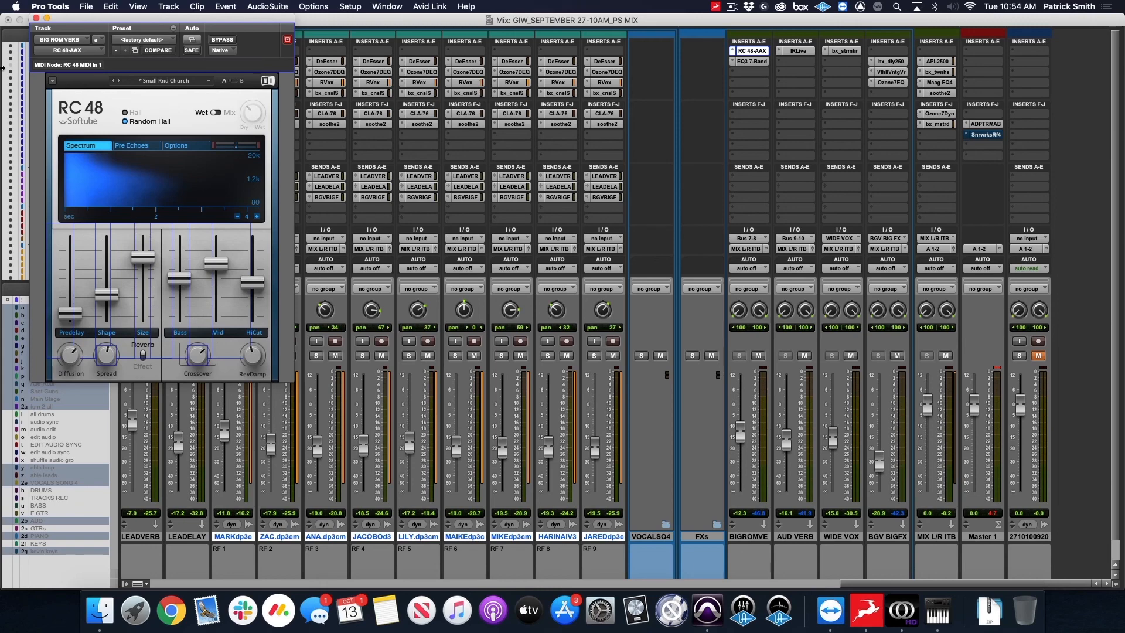
left_click(36, 18)
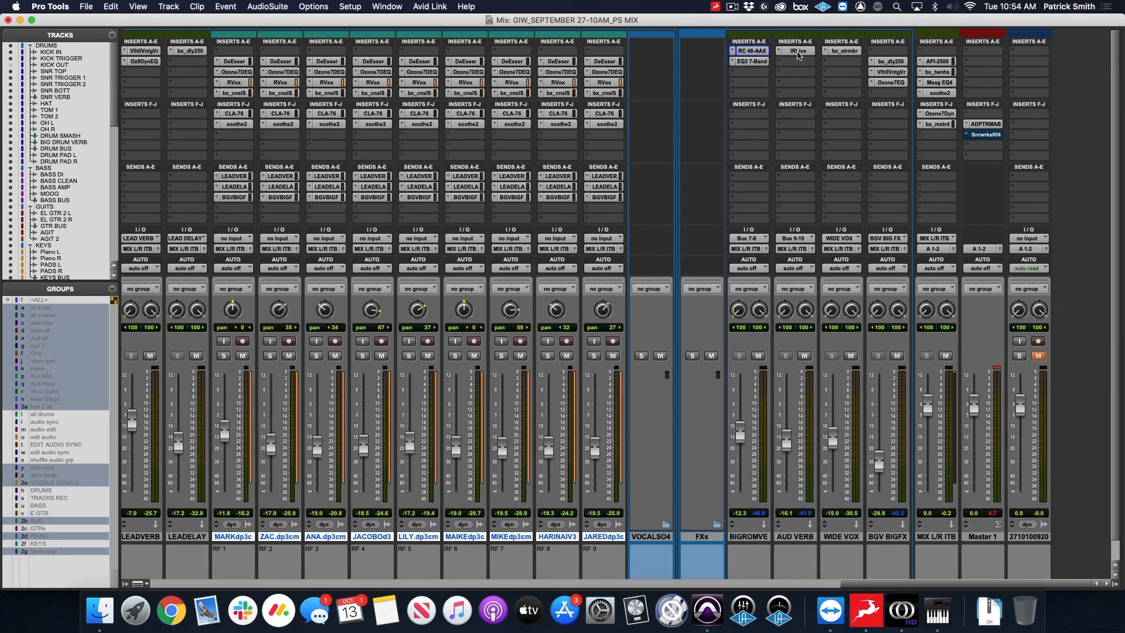
left_click(797, 51)
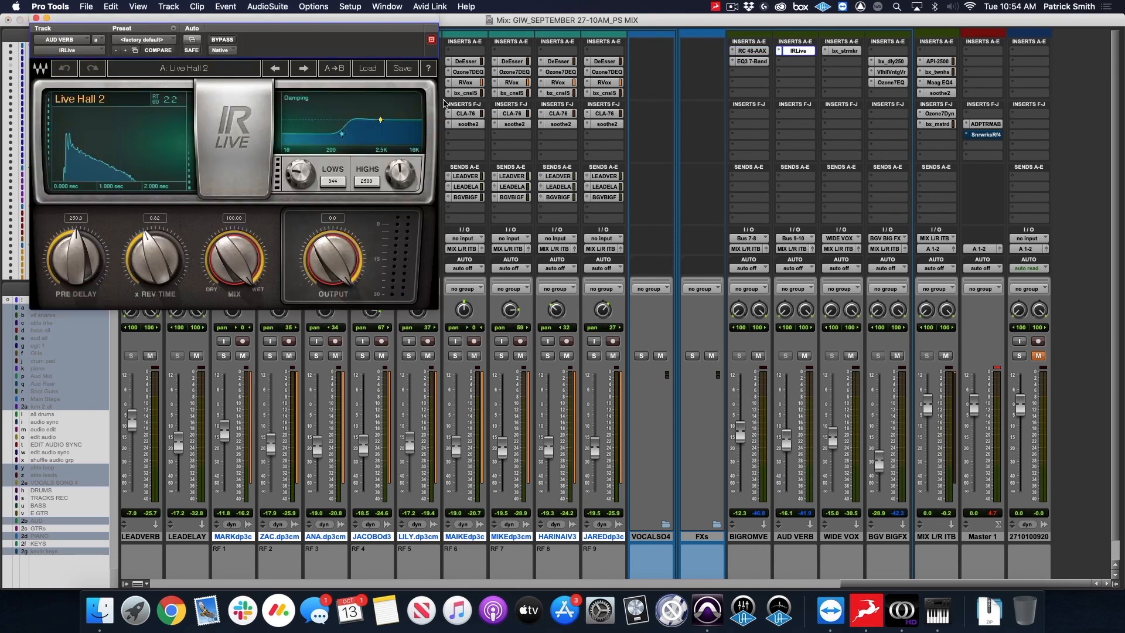
left_click(36, 18)
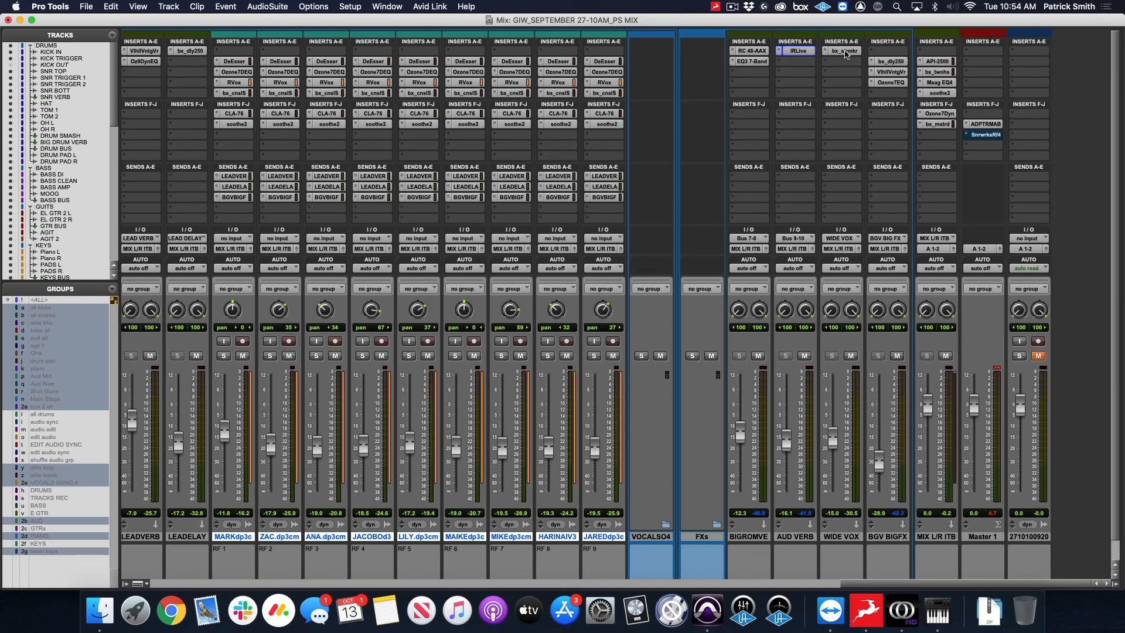
Examine the bx_stereomaker insert on WIDE VOX and close it.
left_click(845, 52)
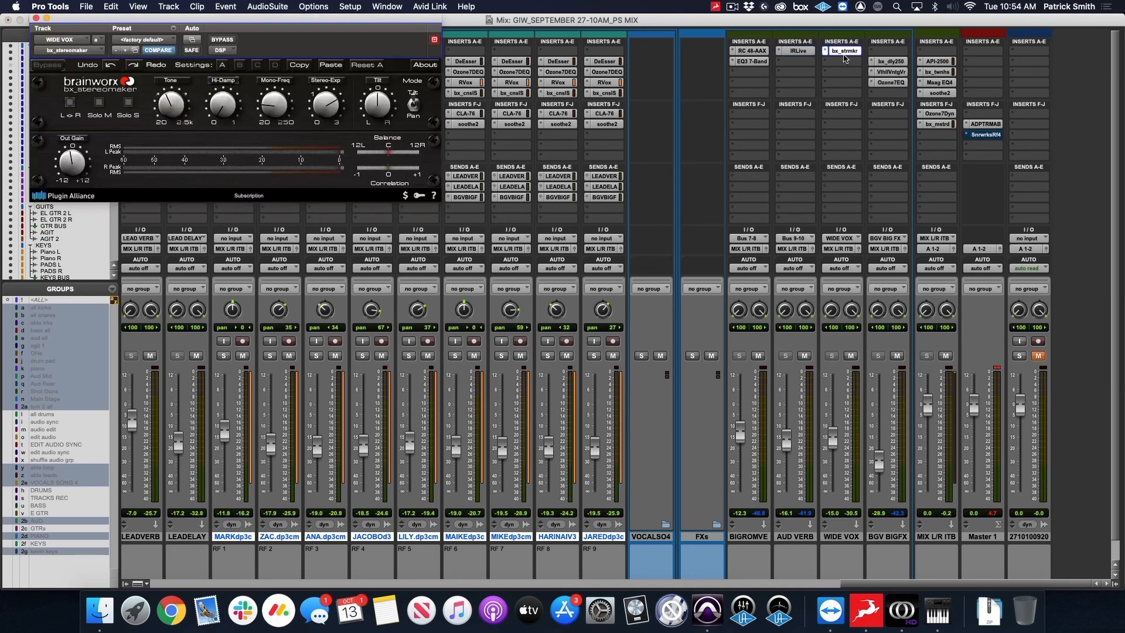
left_click_drag(320, 19, 343, 22)
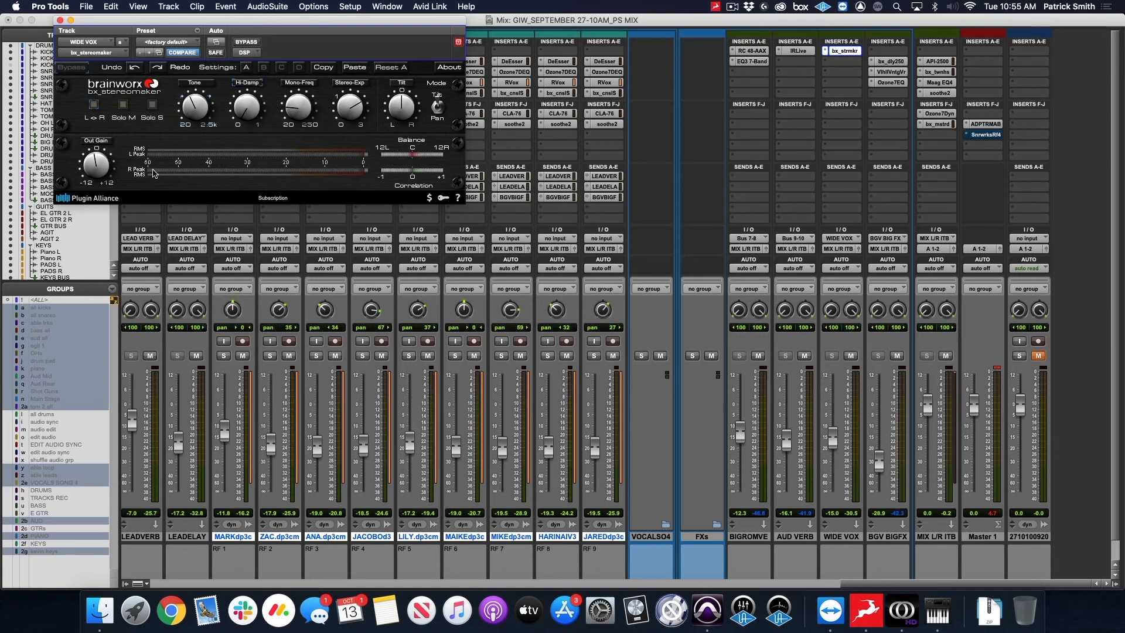
left_click(59, 20)
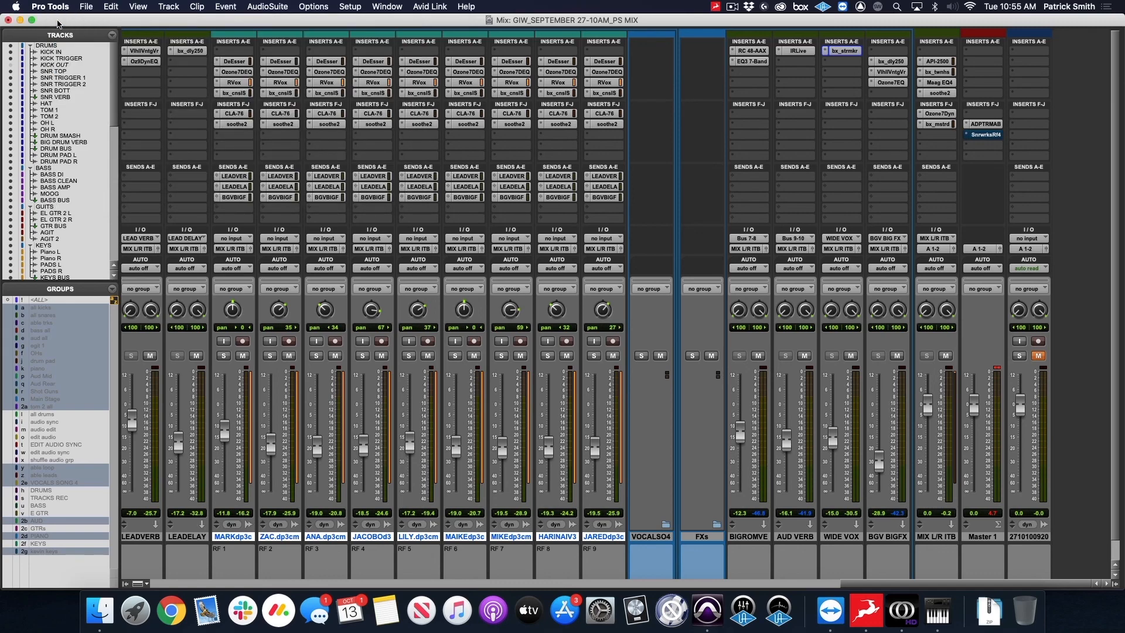